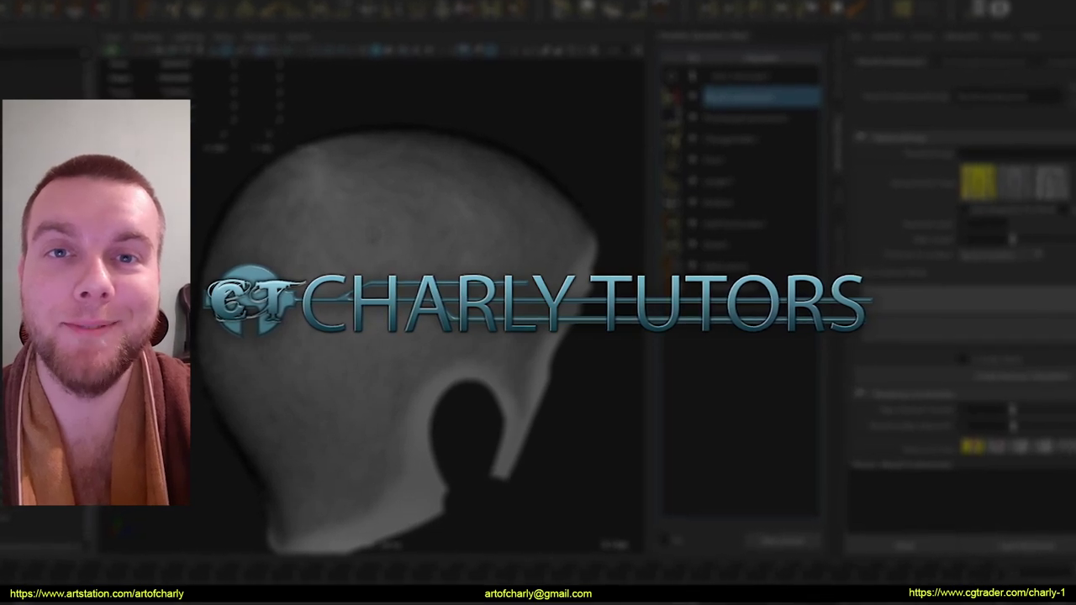
pyautogui.moveTo(228, 143)
pyautogui.mouseDown()
pyautogui.moveTo(272, 445)
pyautogui.moveTo(232, 186)
pyautogui.mouseUp()
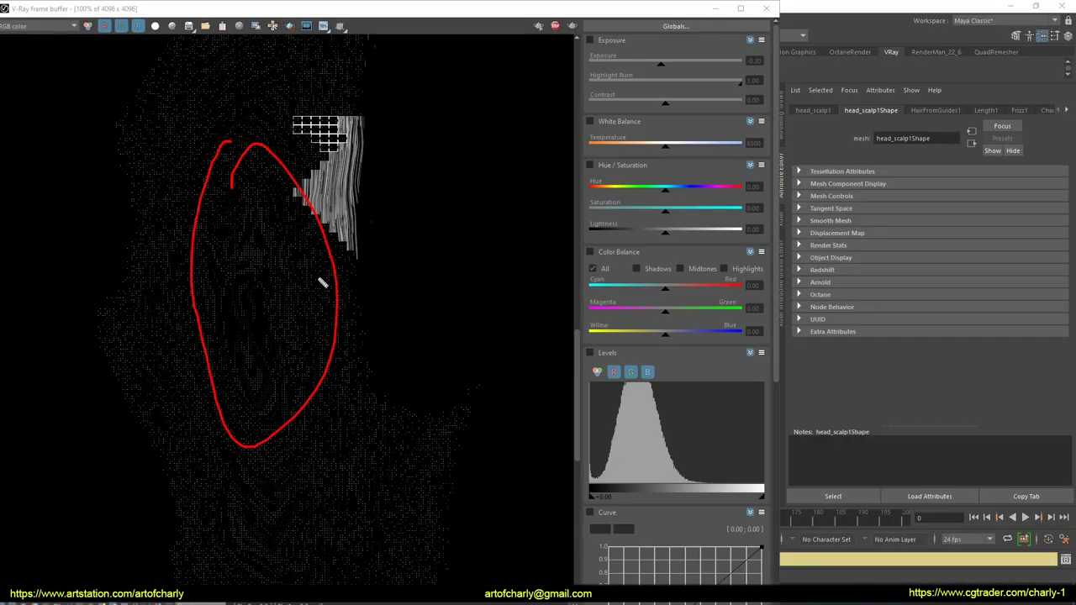
pyautogui.moveTo(271, 245)
pyautogui.mouseDown()
pyautogui.moveTo(320, 295)
pyautogui.moveTo(285, 289)
pyautogui.mouseUp()
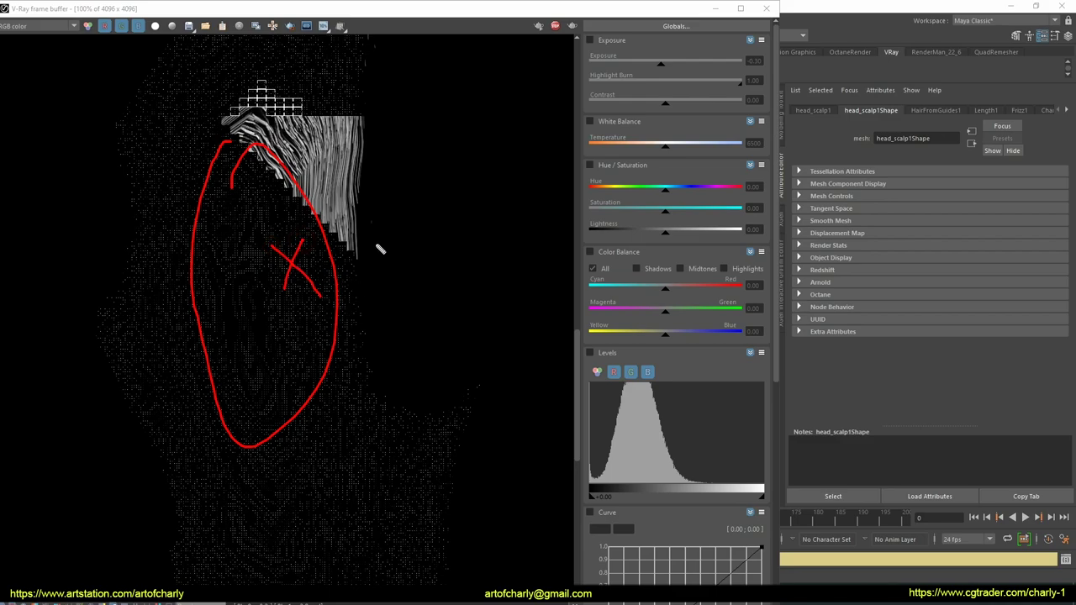
pyautogui.moveTo(237, 56)
pyautogui.mouseDown()
pyautogui.moveTo(225, 166)
pyautogui.moveTo(247, 60)
pyautogui.mouseUp()
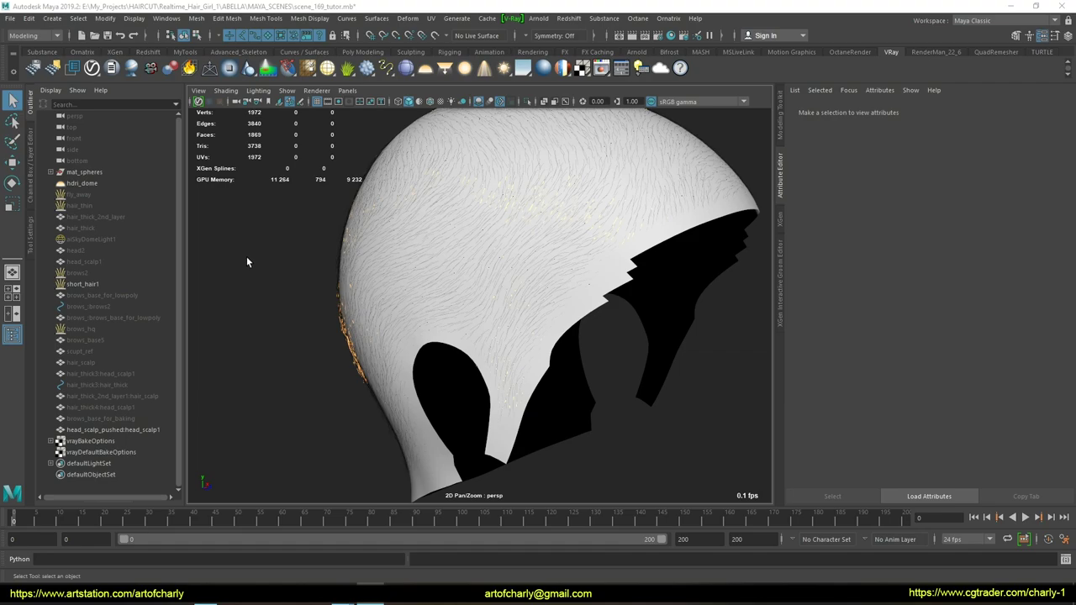
# Step: Select the pushed head scalp mesh and start Bake with V-Ray for it
pyautogui.click(496, 437)
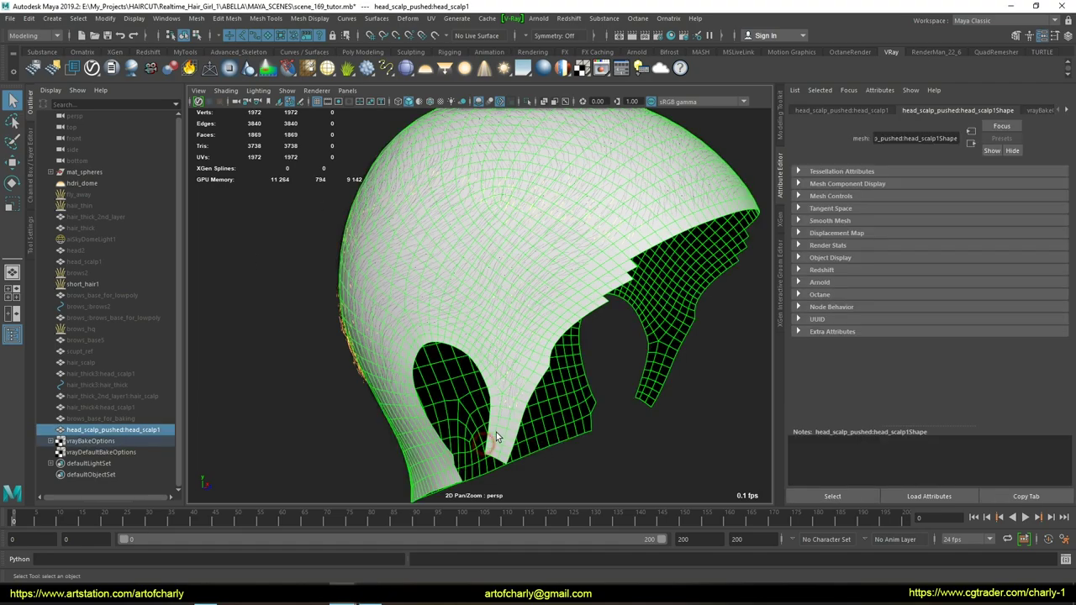
pyautogui.scroll(-2, 561, 298)
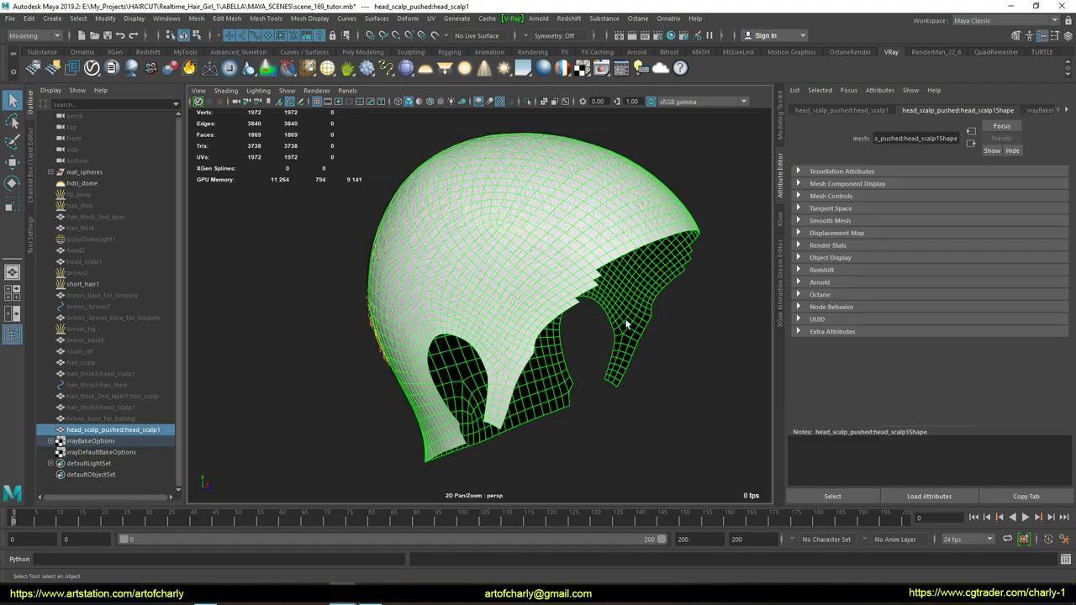
pyautogui.keyDown('alt'); pyautogui.moveTo(577, 317); pyautogui.dragTo(546, 327, button='middle'); pyautogui.keyUp('alt')
pyautogui.hotkey('ctrl', 'shift', '3')
pyautogui.moveTo(575, 52); pyautogui.dragTo(575, 83)
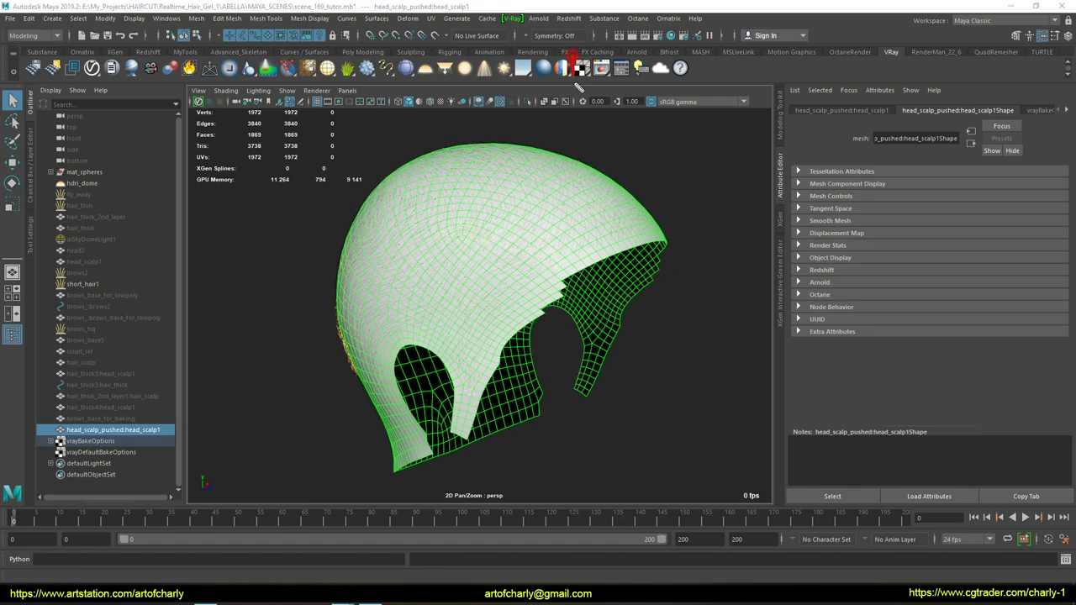
pyautogui.rightClick(595, 74)
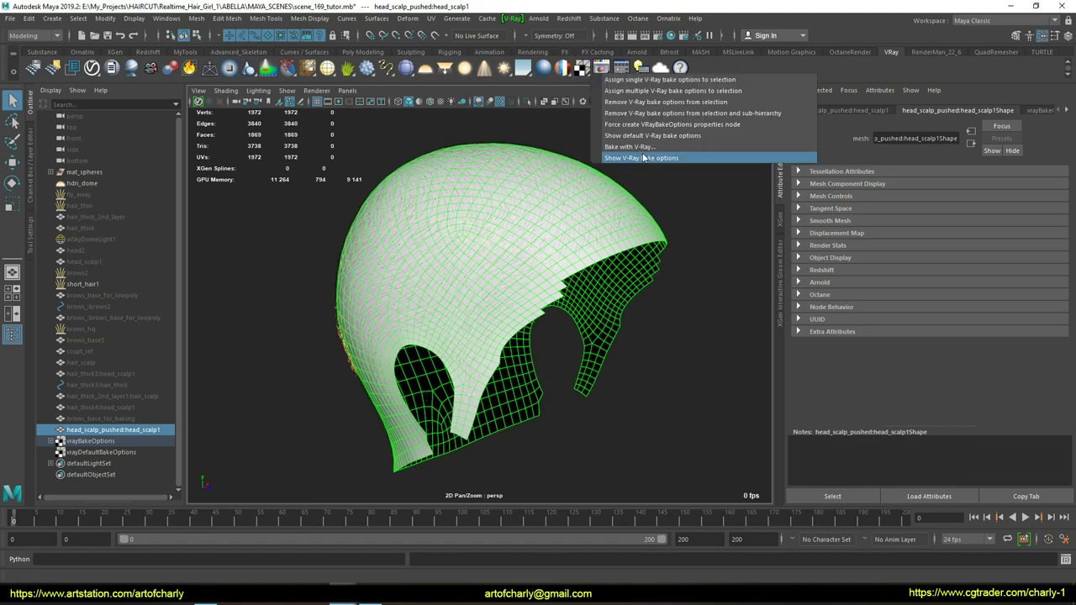
pyautogui.click(642, 148)
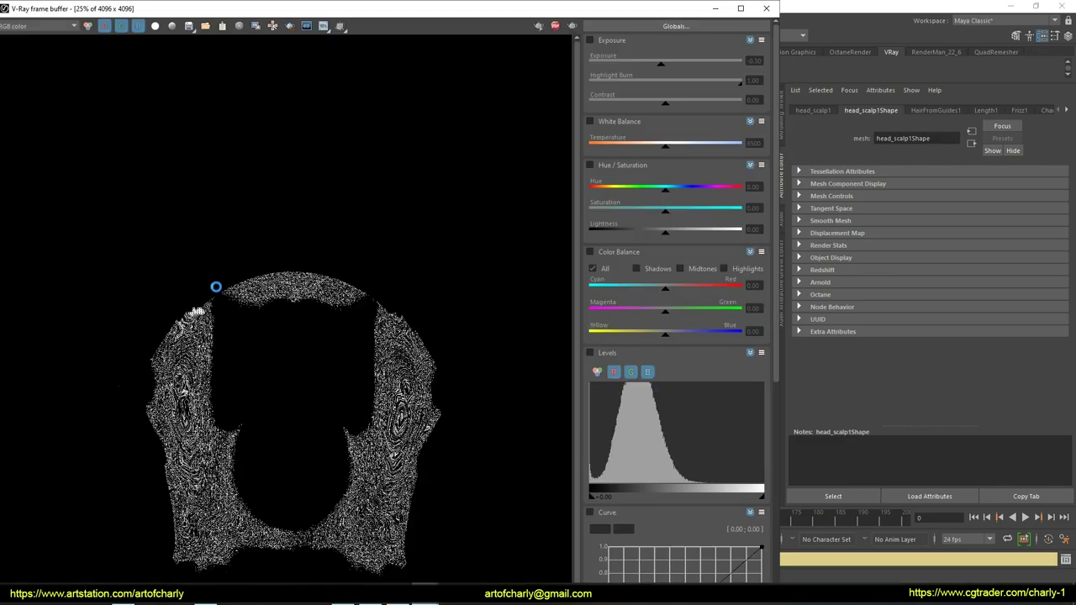
# Step: Examine the hair bake in the V-Ray frame buffer, first over the whole scalp layout and then close up on its side area
pyautogui.moveTo(342, 518); pyautogui.dragTo(262, 357)
pyautogui.moveTo(289, 390); pyautogui.dragTo(299, 423)
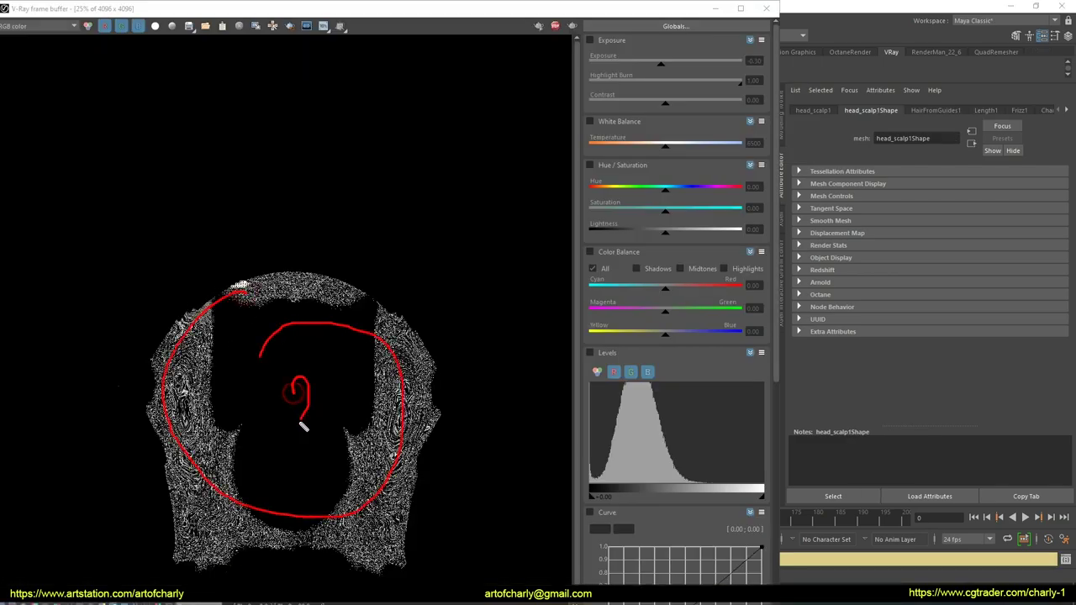
pyautogui.click(303, 436)
pyautogui.press('Escape')
pyautogui.scroll(4, 395, 431)
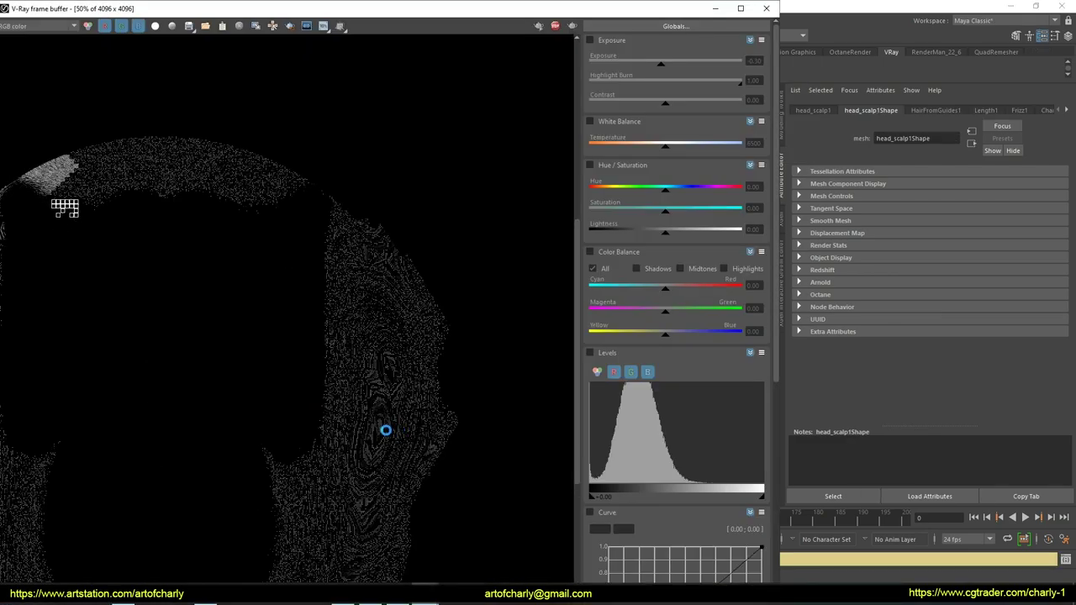
pyautogui.moveTo(64, 338); pyautogui.dragTo(294, 221, button='middle')
pyautogui.scroll(-1, 421, 372)
pyautogui.scroll(1, 264, 267)
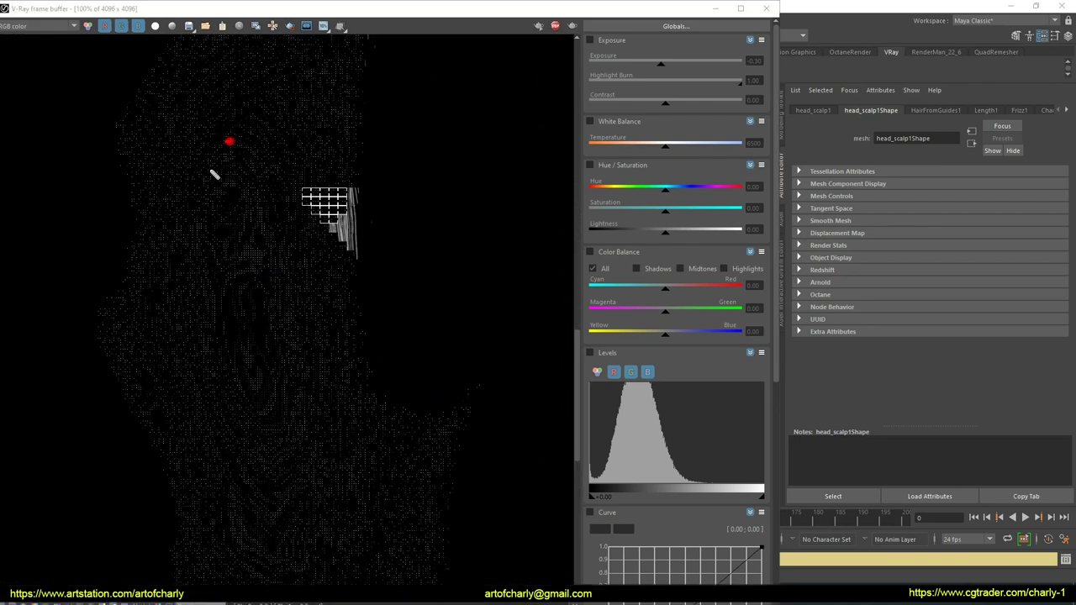
pyautogui.moveTo(230, 140)
pyautogui.mouseDown()
pyautogui.moveTo(277, 151)
pyautogui.moveTo(231, 187)
pyautogui.mouseUp()
pyautogui.moveTo(302, 239); pyautogui.dragTo(285, 290)
pyautogui.moveTo(271, 246); pyautogui.dragTo(320, 296)
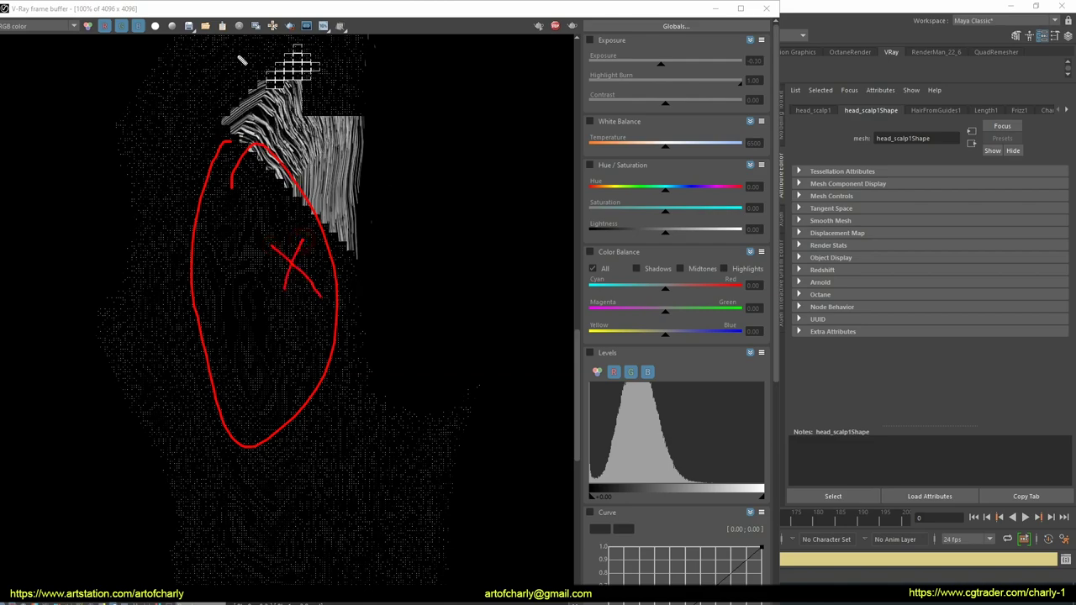
pyautogui.moveTo(240, 53)
pyautogui.mouseDown()
pyautogui.moveTo(223, 164)
pyautogui.moveTo(320, 92)
pyautogui.moveTo(253, 51)
pyautogui.mouseUp()
pyautogui.moveTo(269, 80); pyautogui.dragTo(280, 108)
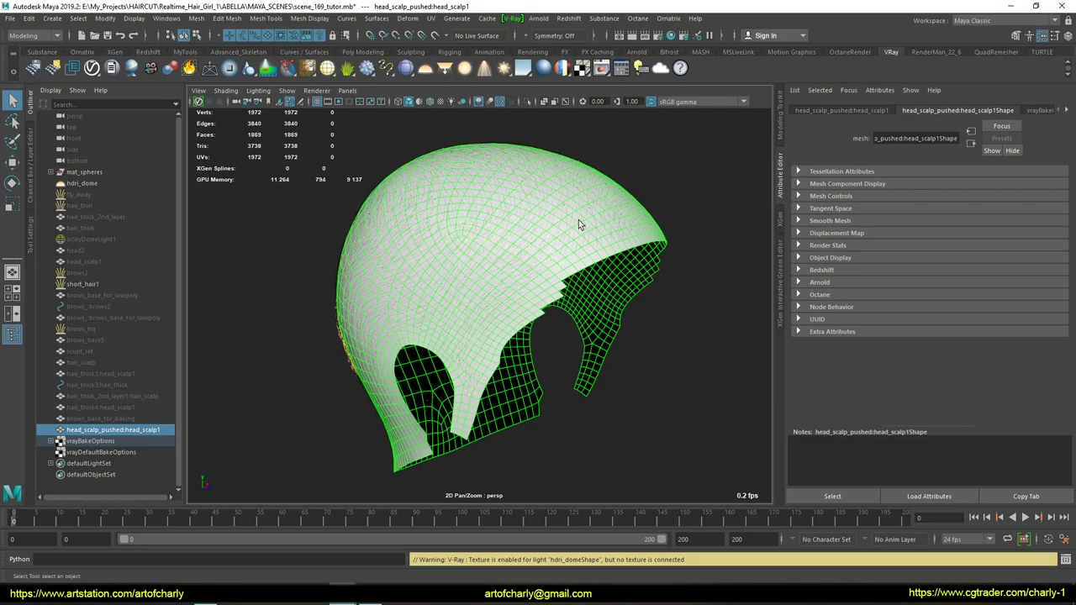
# Step: Bake the selected scalp mesh from the V-Ray baking options with Objects to bake kept at Selected, closing the dialog
pyautogui.click(639, 370)
pyautogui.click(514, 345)
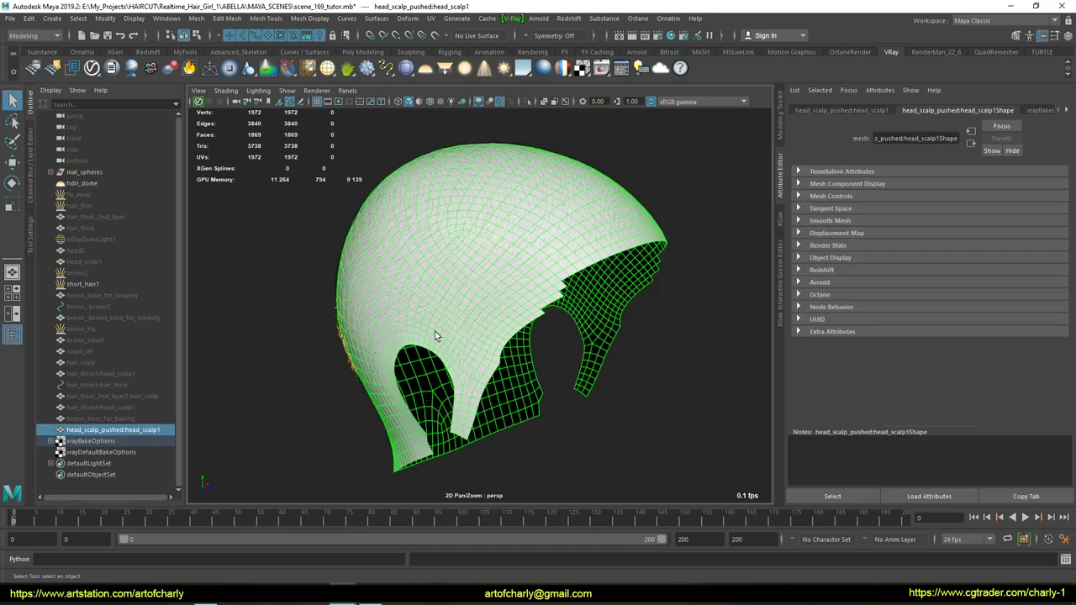
pyautogui.rightClick(582, 73)
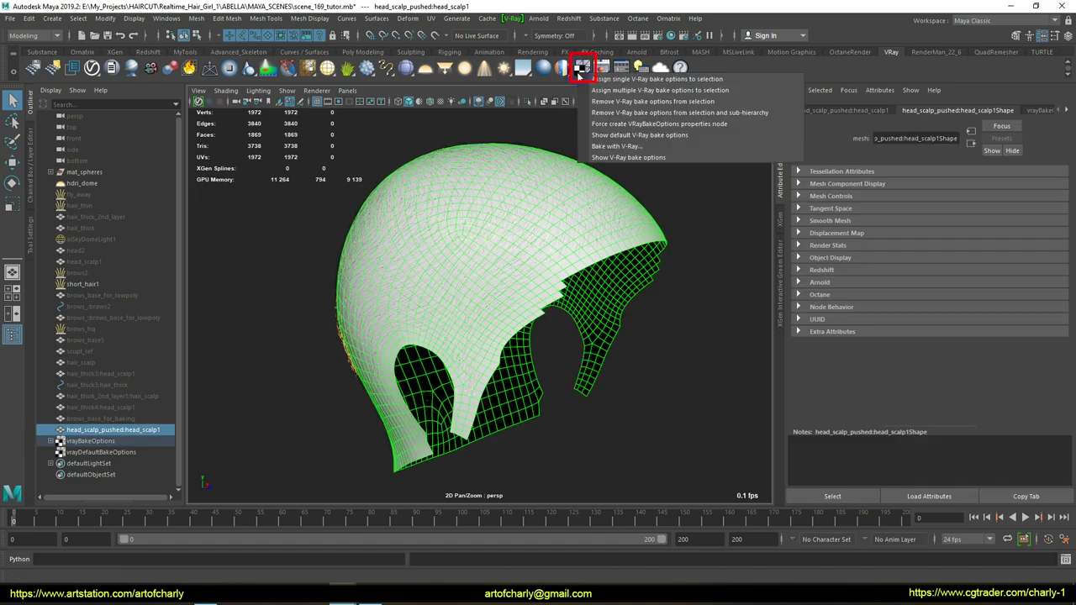
pyautogui.click(653, 160)
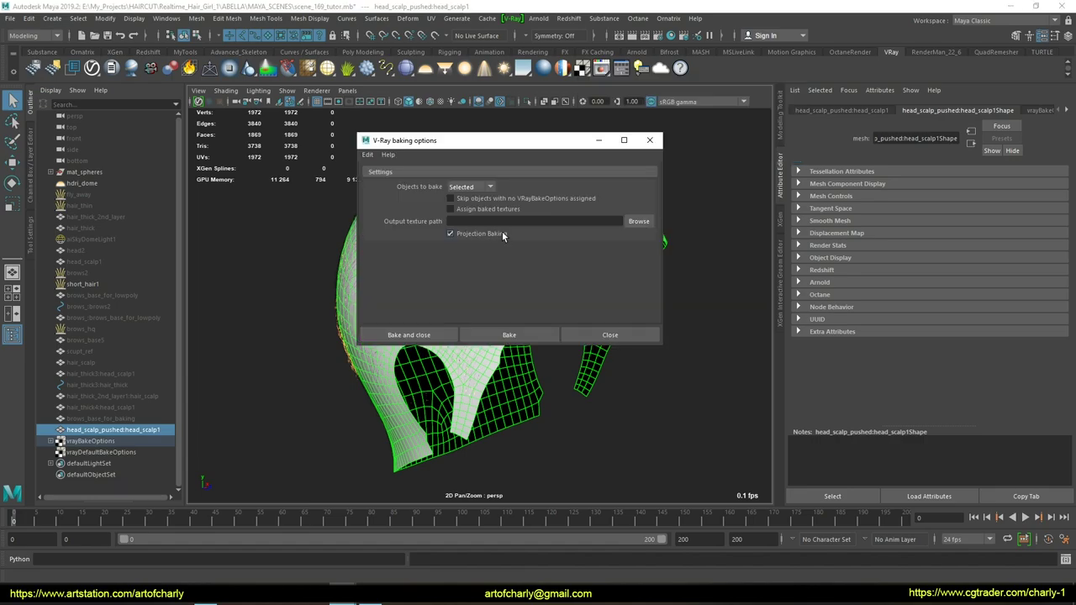
pyautogui.click(491, 188)
pyautogui.click(491, 187)
pyautogui.click(422, 336)
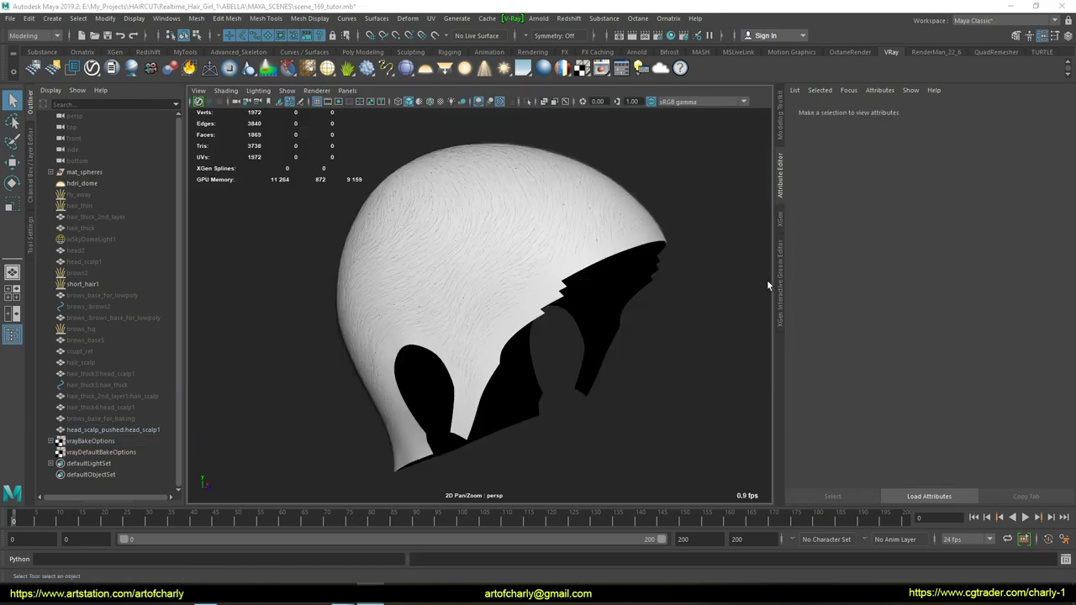
# Step: Examine the ID_MAP material's node network in Hypershade, from the hair sampler's Random By Strand output through the ramp to the color input
pyautogui.click(475, 145)
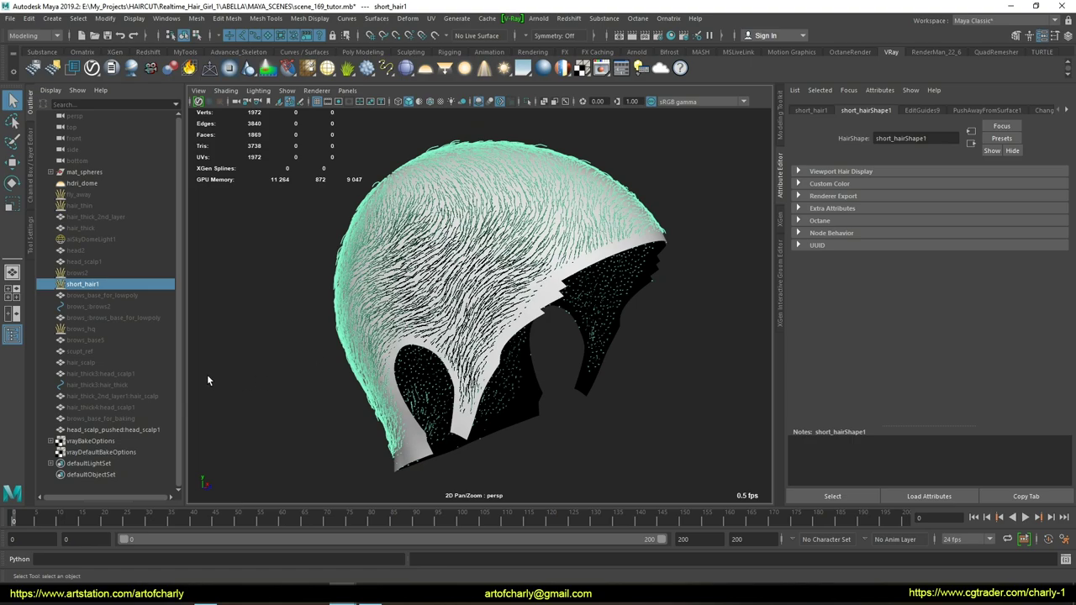
pyautogui.click(670, 36)
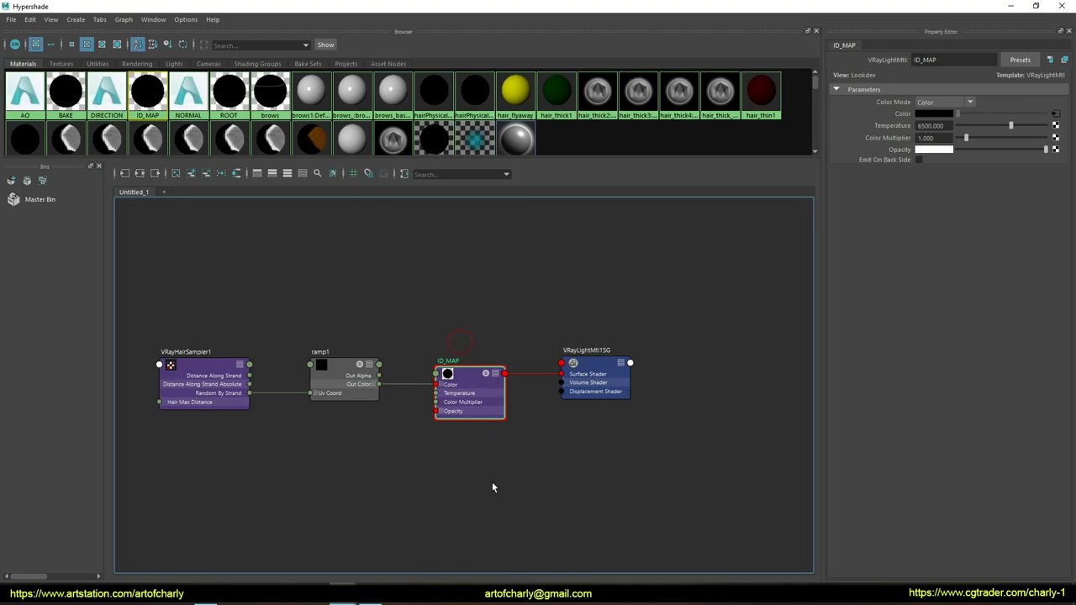
pyautogui.click(520, 437)
pyautogui.click(470, 375)
pyautogui.click(343, 366)
pyautogui.keyDown('alt'); pyautogui.moveTo(385, 317); pyautogui.dragTo(469, 309, button='middle'); pyautogui.keyUp('alt')
pyautogui.scroll(2, 469, 314)
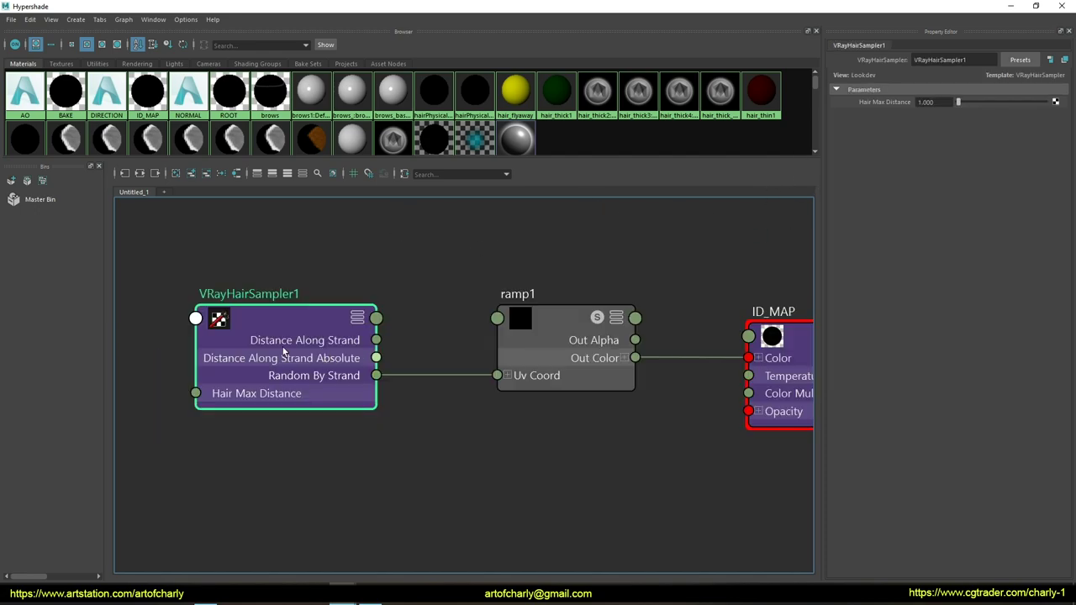
pyautogui.moveTo(203, 255)
pyautogui.mouseDown()
pyautogui.moveTo(188, 264)
pyautogui.moveTo(364, 264)
pyautogui.moveTo(179, 274)
pyautogui.mouseUp()
pyautogui.press('Escape')
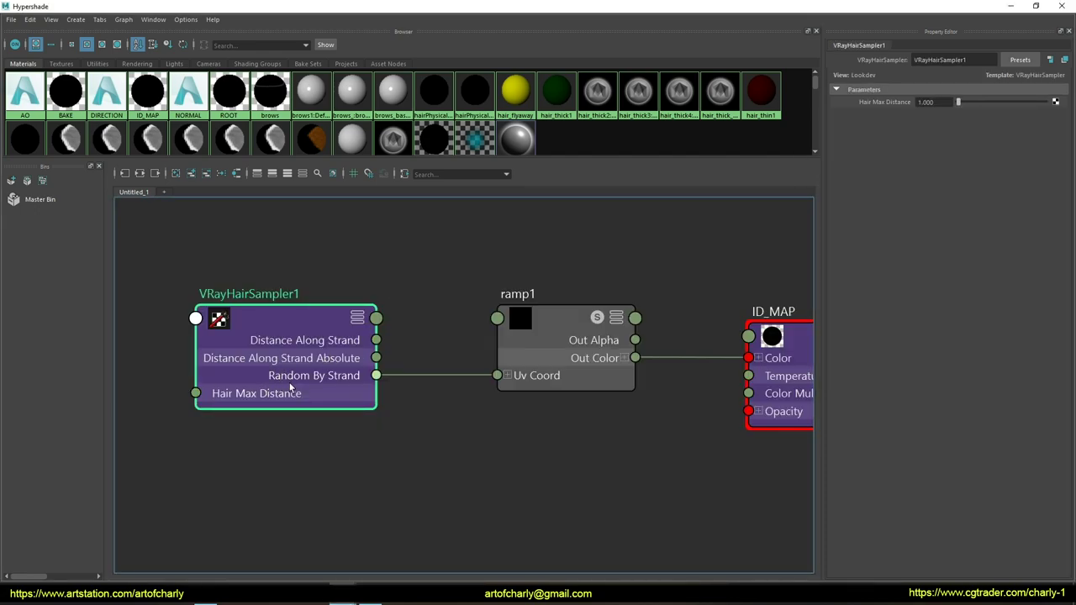
pyautogui.hotkey('ctrl', 'alt', 'g')
pyautogui.press('Escape')
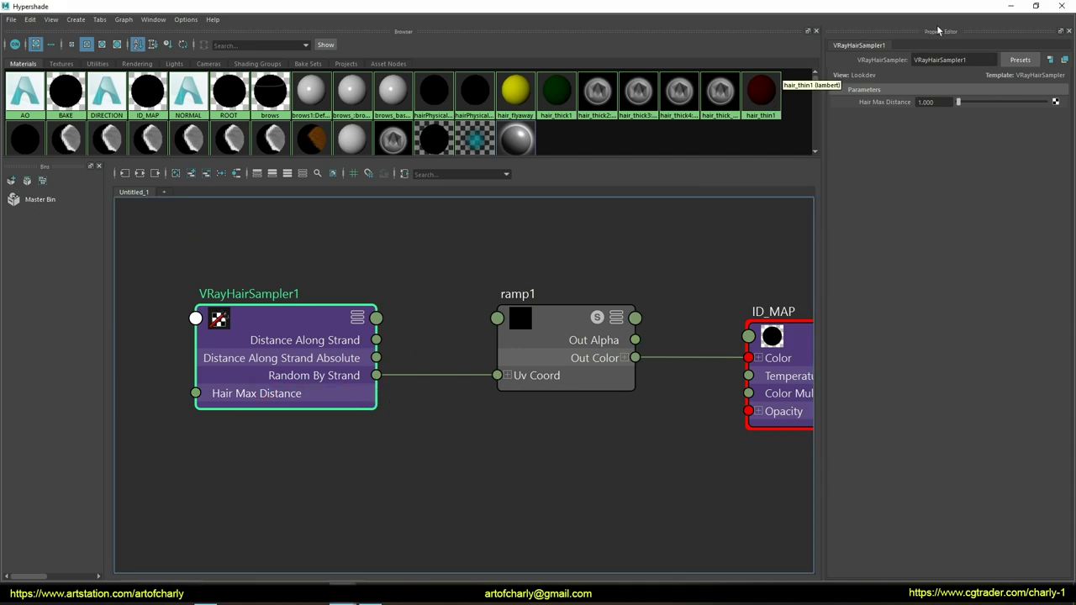
pyautogui.click(1061, 6)
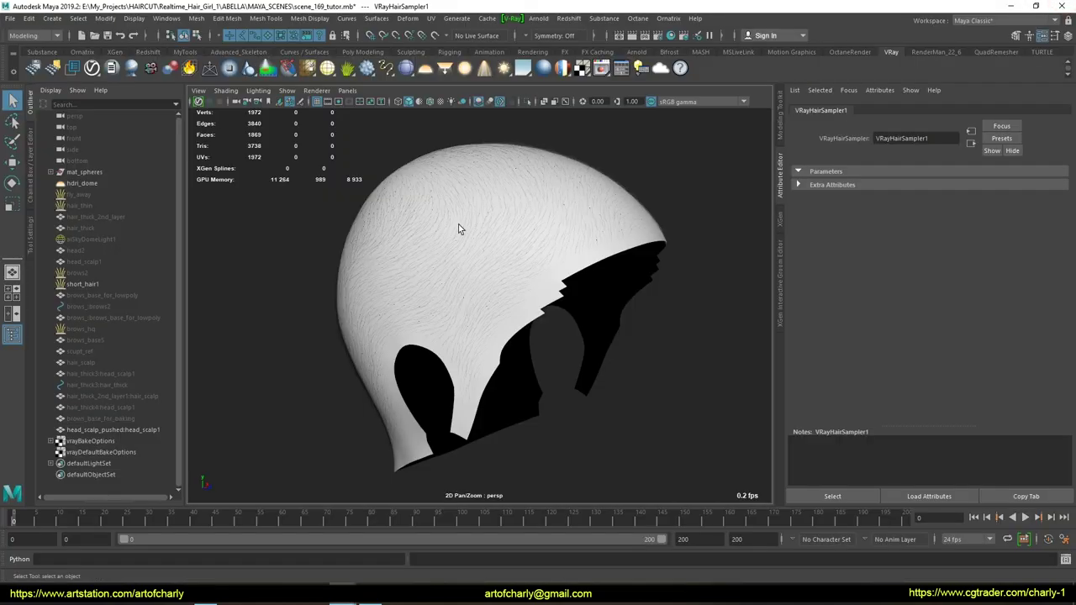
pyautogui.click(576, 160)
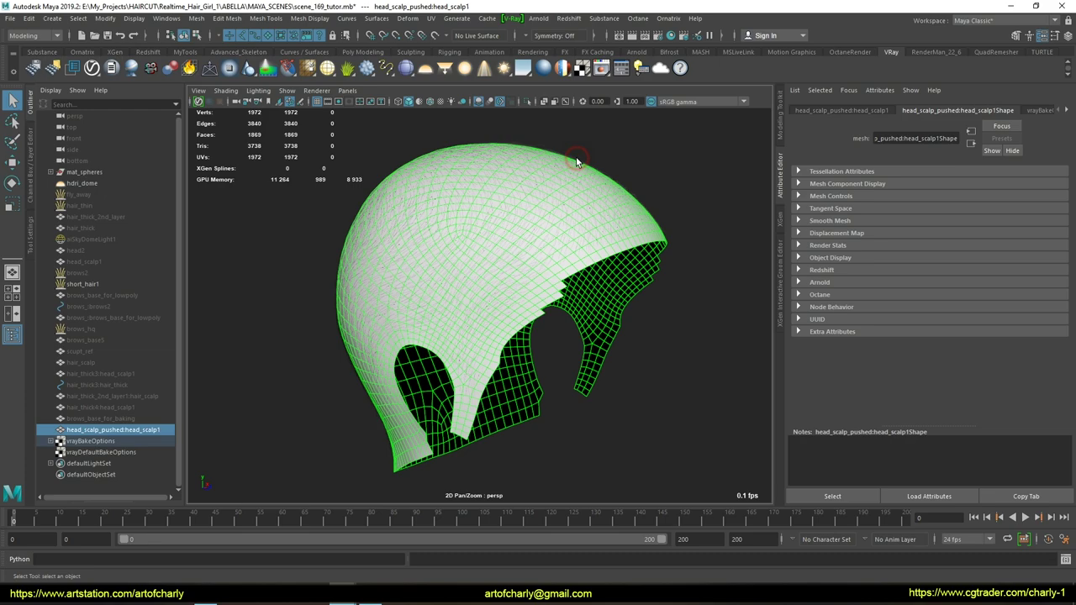
pyautogui.click(524, 153)
pyautogui.click(466, 428)
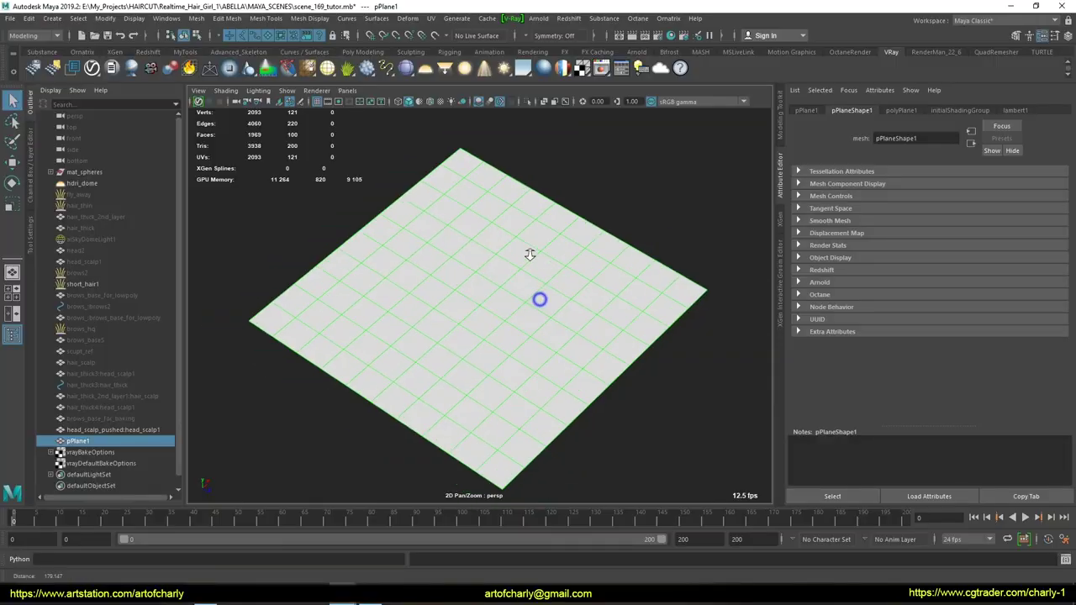
# Step: Add Ornatrix hair to the polygon plane
pyautogui.moveTo(530, 254)
pyautogui.keyDown('alt'); pyautogui.mouseDown()
pyautogui.moveTo(538, 271)
pyautogui.moveTo(528, 296)
pyautogui.moveTo(509, 273)
pyautogui.moveTo(515, 295)
pyautogui.mouseUp(); pyautogui.keyUp('alt')
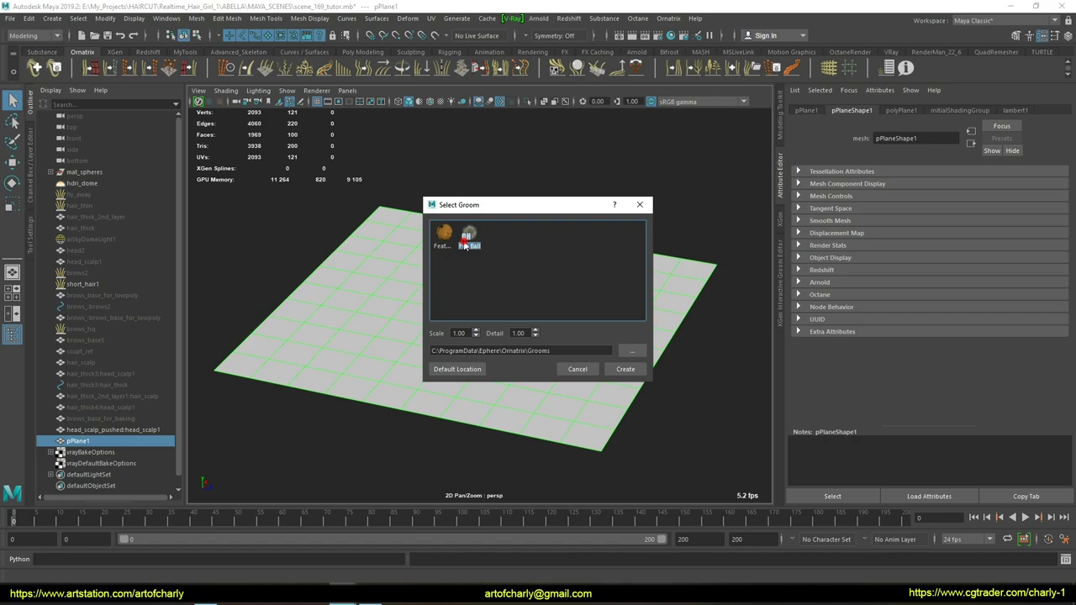
pyautogui.doubleClick(465, 246)
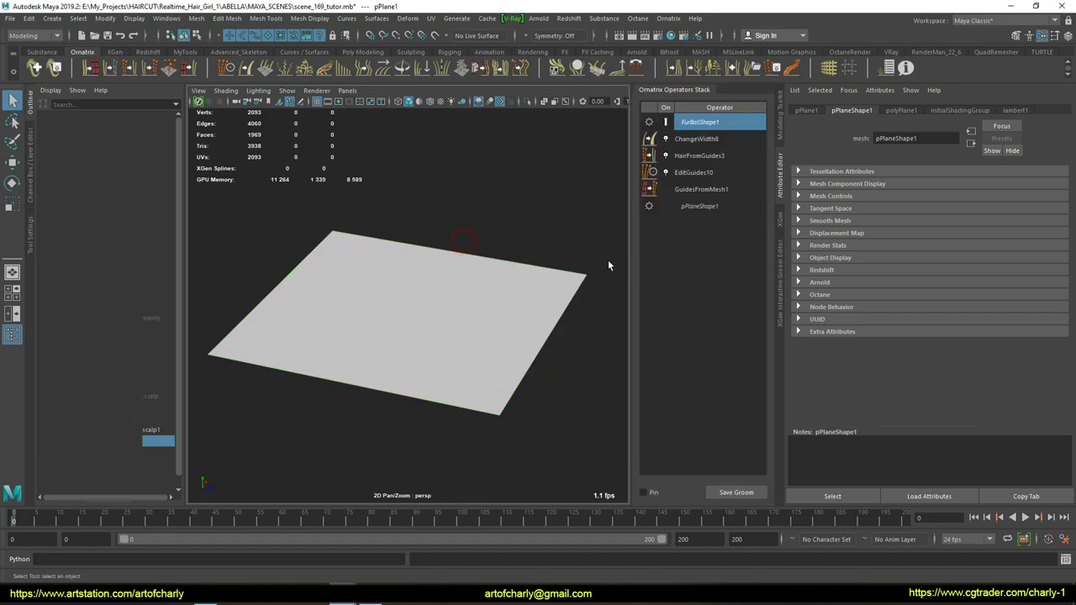
pyautogui.moveTo(440, 223)
pyautogui.keyDown('alt'); pyautogui.mouseDown(button='right')
pyautogui.moveTo(449, 264)
pyautogui.moveTo(428, 229)
pyautogui.mouseUp(button='right'); pyautogui.keyUp('alt')
pyautogui.keyDown('alt'); pyautogui.moveTo(429, 229); pyautogui.dragTo(458, 347, button='middle'); pyautogui.keyUp('alt')
pyautogui.keyDown('alt'); pyautogui.moveTo(458, 346); pyautogui.dragTo(454, 321, button='right'); pyautogui.keyUp('alt')
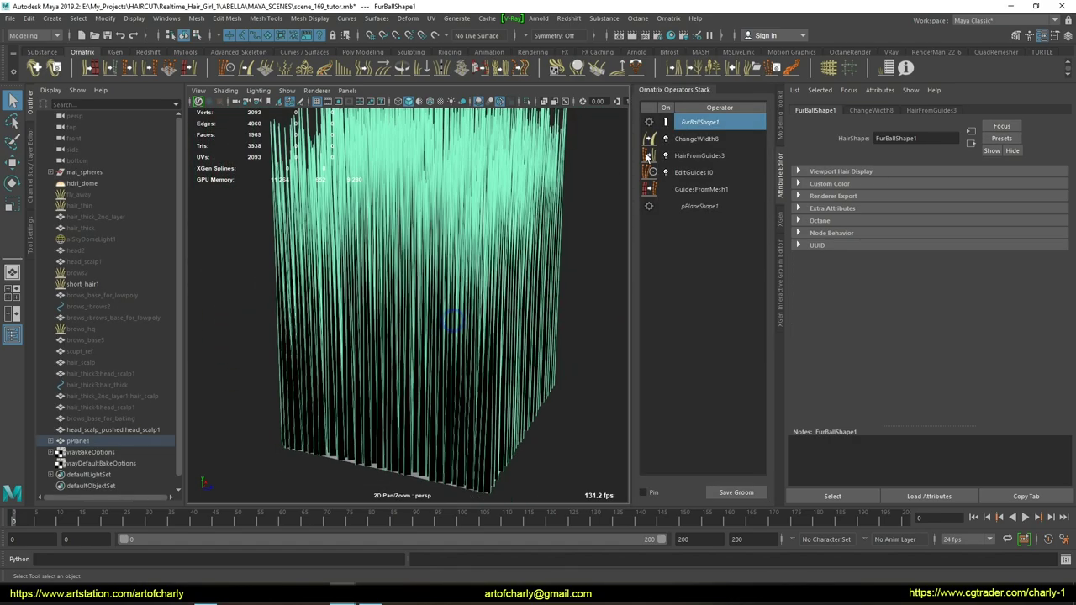
# Step: Delete the ChangeWidth and HairFromGuides operators from the plane's hair stack, leaving EditGuides selected
pyautogui.click(702, 156)
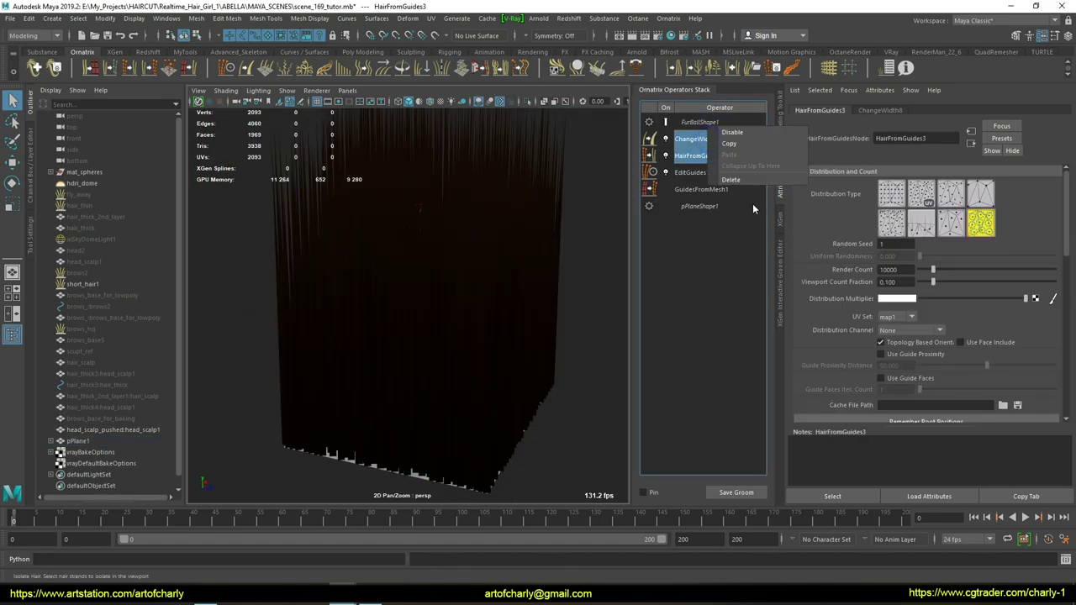
pyautogui.press('Delete')
pyautogui.click(704, 140)
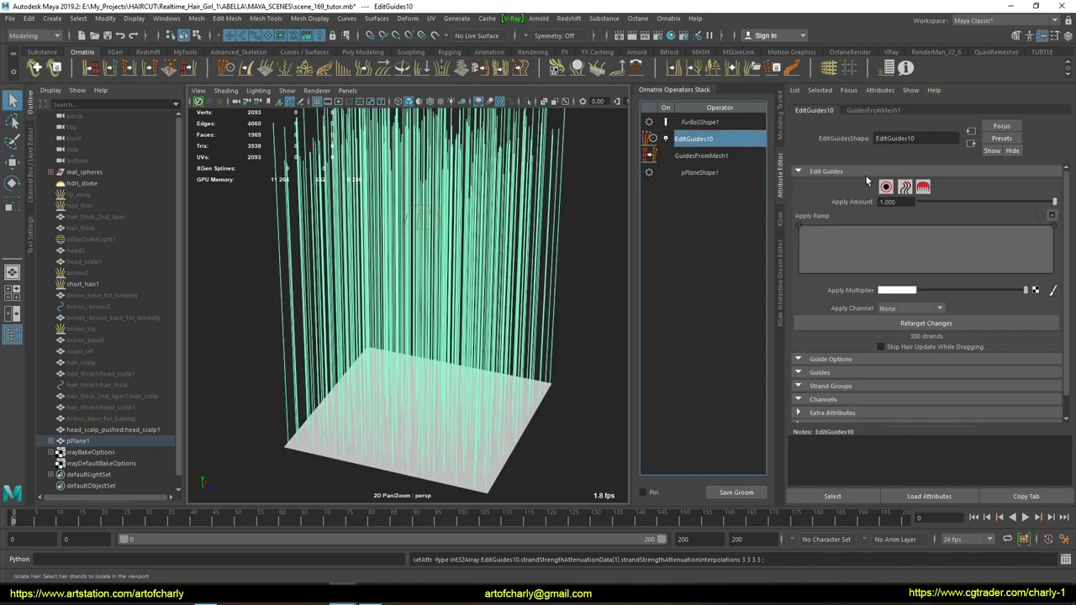
# Step: Pick a few guide strands in EditGuides, invert the selection and delete all the other strands on the plane
pyautogui.click(884, 187)
pyautogui.press('F8')
pyautogui.click(507, 280)
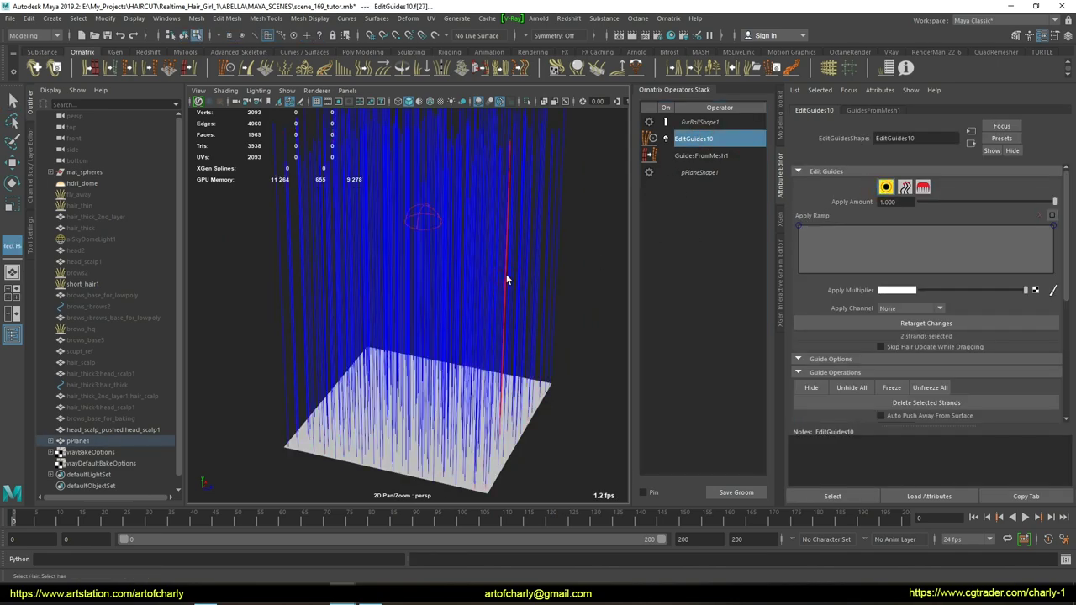
pyautogui.hotkey('ctrl', 'shift', 'i')
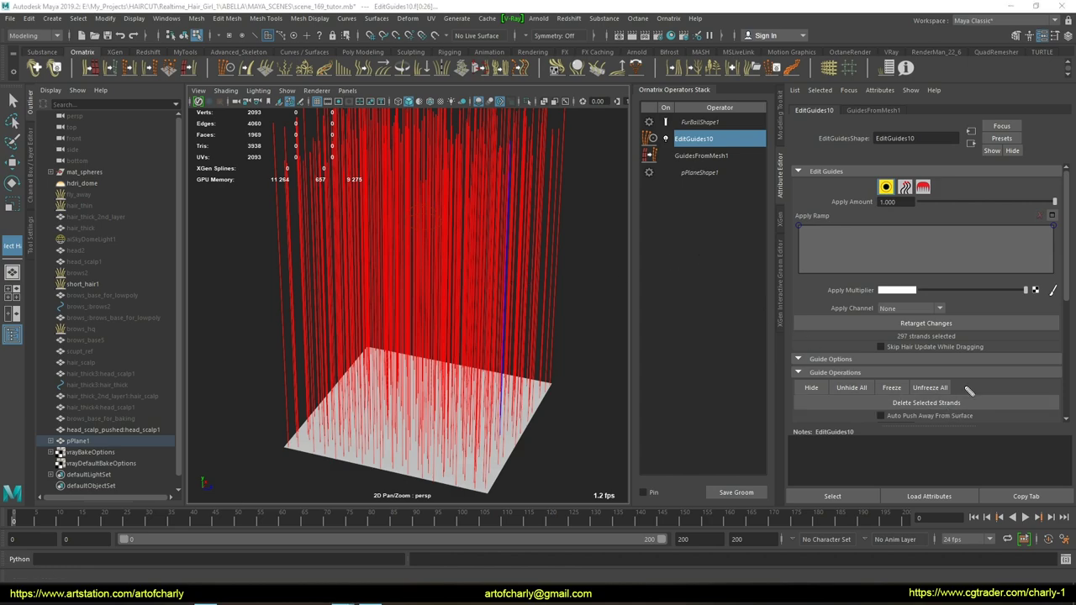
pyautogui.click(927, 405)
# Step: Draw two curved guide strands on the plane with the EditGuides Draw Strand Tool
pyautogui.keyDown('alt'); pyautogui.moveTo(464, 226); pyautogui.dragTo(466, 289); pyautogui.keyUp('alt')
pyautogui.keyDown('alt'); pyautogui.moveTo(466, 288); pyautogui.dragTo(459, 354, button='right'); pyautogui.keyUp('alt')
pyautogui.keyDown('alt'); pyautogui.moveTo(432, 305); pyautogui.dragTo(449, 302); pyautogui.keyUp('alt')
pyautogui.keyDown('alt'); pyautogui.moveTo(450, 301); pyautogui.dragTo(430, 362, button='right'); pyautogui.keyUp('alt')
pyautogui.keyDown('alt'); pyautogui.moveTo(430, 362); pyautogui.dragTo(403, 279, button='right'); pyautogui.keyUp('alt')
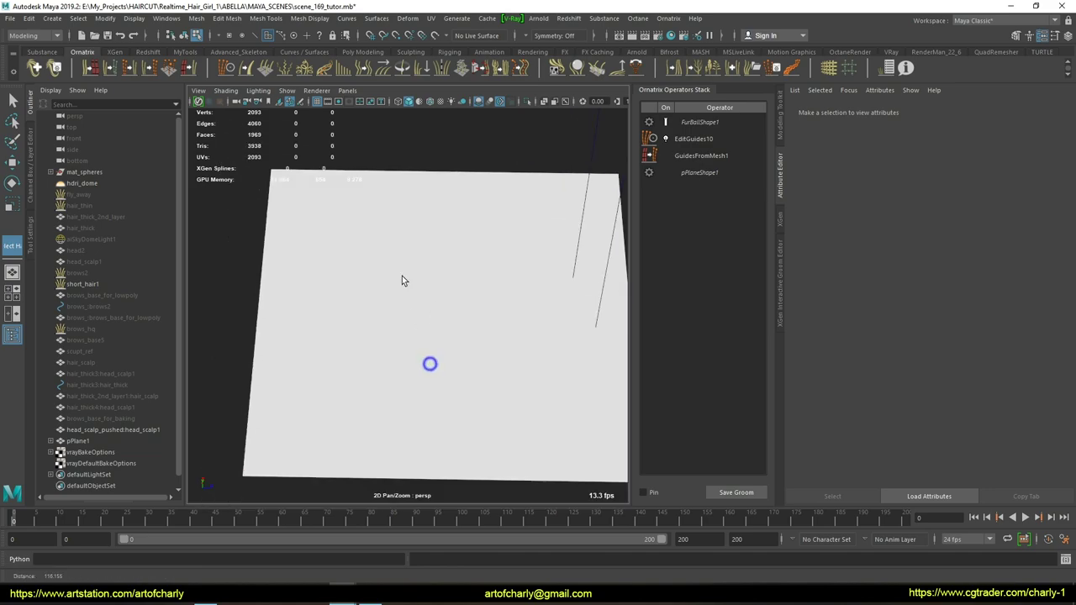
pyautogui.keyDown('alt'); pyautogui.moveTo(403, 279); pyautogui.dragTo(395, 290); pyautogui.keyUp('alt')
pyautogui.click(697, 138)
pyautogui.scroll(-4, 921, 310)
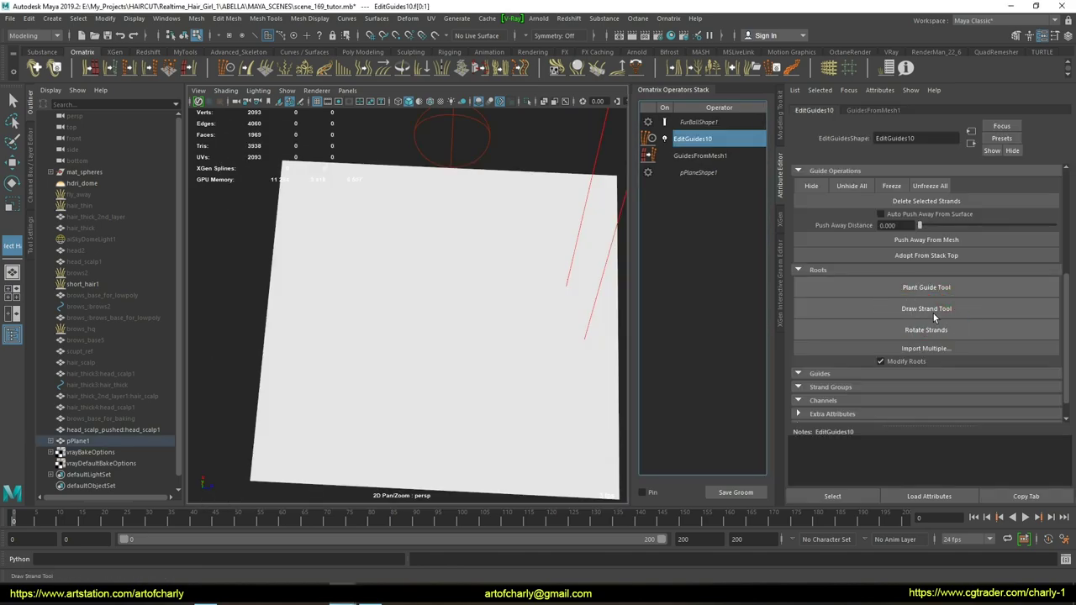
pyautogui.click(934, 310)
pyautogui.keyDown('alt'); pyautogui.moveTo(403, 319); pyautogui.dragTo(412, 311, button='middle'); pyautogui.keyUp('alt')
pyautogui.keyDown('alt'); pyautogui.moveTo(413, 312); pyautogui.dragTo(354, 320); pyautogui.keyUp('alt')
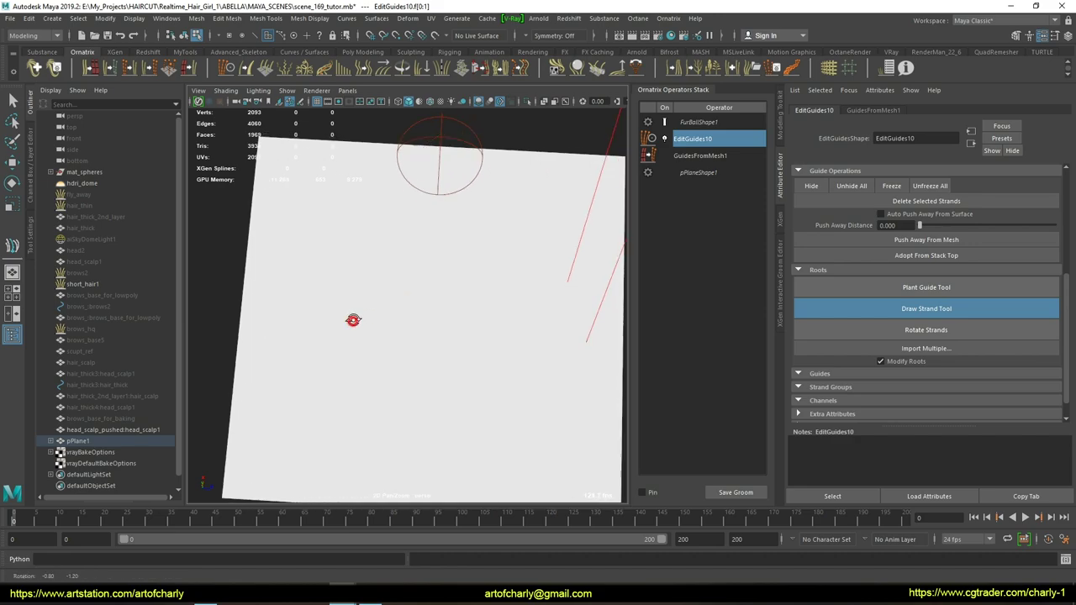
pyautogui.moveTo(328, 383); pyautogui.dragTo(414, 224)
pyautogui.moveTo(418, 363); pyautogui.dragTo(513, 303)
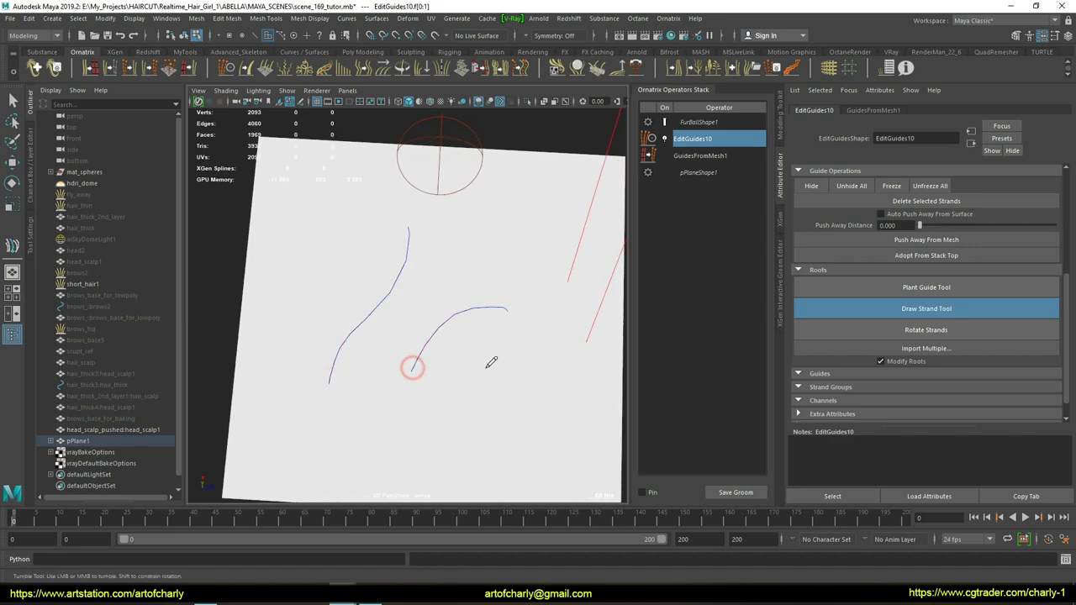
# Step: Draw five more curved guide strands fanning out across the plane, and leave the Draw Strand Tool
pyautogui.moveTo(440, 391); pyautogui.dragTo(560, 384)
pyautogui.moveTo(482, 376); pyautogui.dragTo(485, 312, button='middle')
pyautogui.moveTo(384, 375)
pyautogui.mouseDown()
pyautogui.moveTo(373, 322)
pyautogui.moveTo(359, 385)
pyautogui.moveTo(281, 345)
pyautogui.mouseUp()
pyautogui.hotkey('ctrl', 'z')
pyautogui.moveTo(428, 376)
pyautogui.mouseDown()
pyautogui.moveTo(555, 357)
pyautogui.moveTo(412, 339)
pyautogui.moveTo(387, 259)
pyautogui.mouseUp()
pyautogui.moveTo(327, 294); pyautogui.dragTo(371, 380, button='middle')
pyautogui.moveTo(371, 380); pyautogui.dragTo(409, 220)
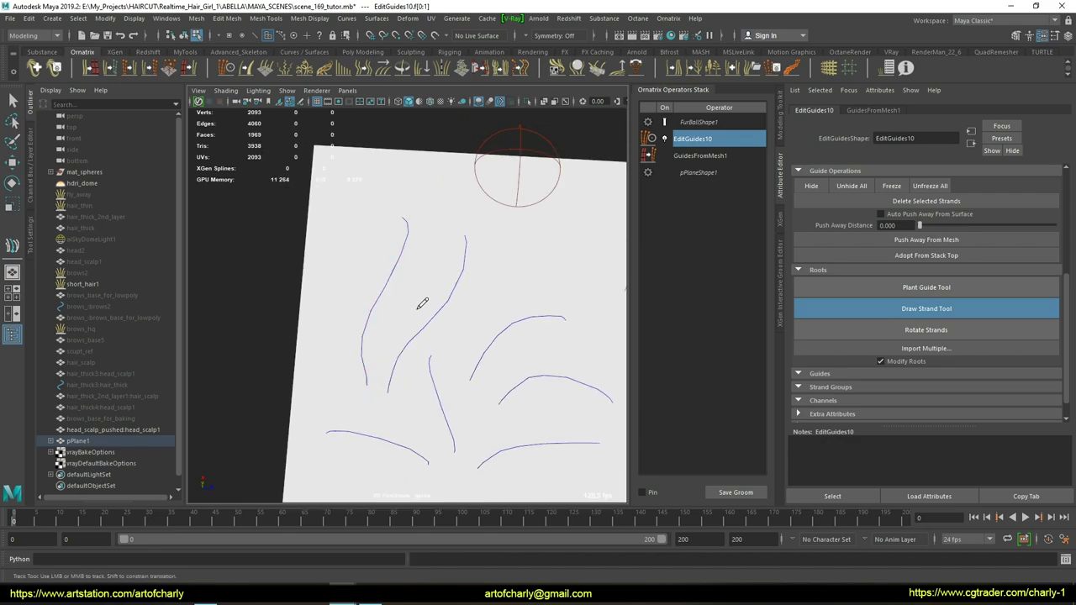
pyautogui.moveTo(421, 301); pyautogui.dragTo(435, 260, button='middle')
pyautogui.press('q')
pyautogui.keyDown('alt'); pyautogui.moveTo(445, 270); pyautogui.dragTo(451, 244); pyautogui.keyUp('alt')
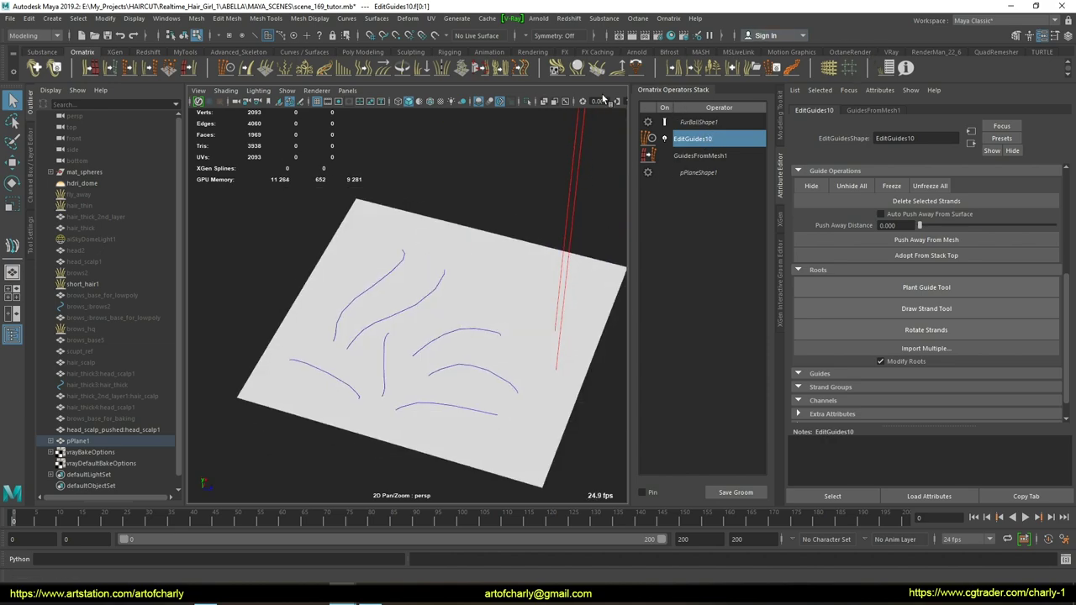
# Step: Add a HairFromGuides operator above EditGuides in the plane's hair stack
pyautogui.click(111, 68)
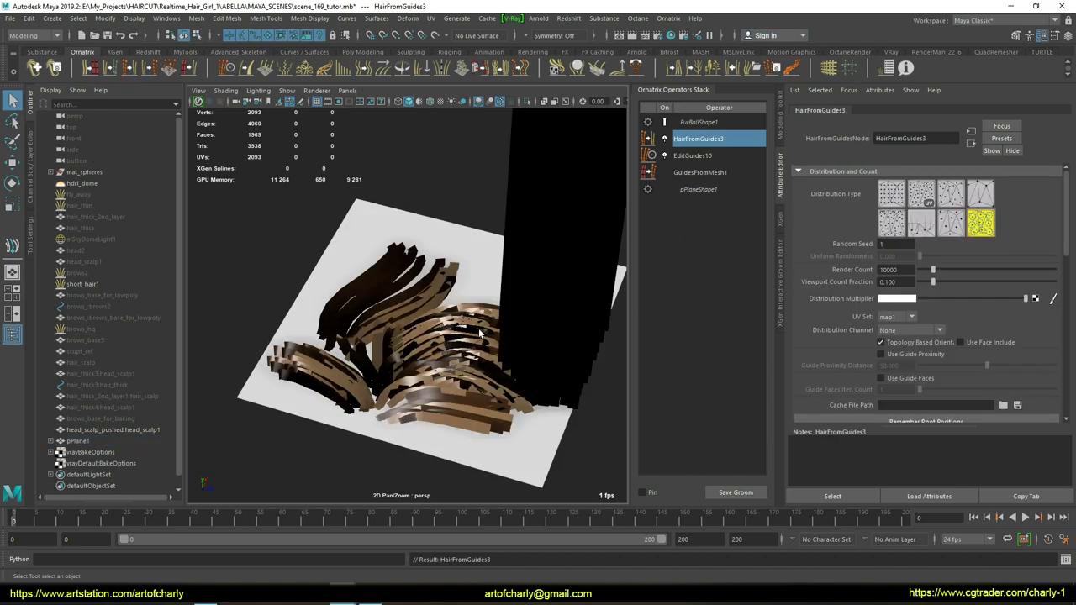
pyautogui.keyDown('alt'); pyautogui.moveTo(449, 318); pyautogui.dragTo(482, 343); pyautogui.keyUp('alt')
pyautogui.keyDown('alt'); pyautogui.moveTo(481, 343); pyautogui.dragTo(466, 339, button='middle'); pyautogui.keyUp('alt')
# Step: Select the remaining tall upright guide strands in EditGuides and delete them
pyautogui.click(695, 156)
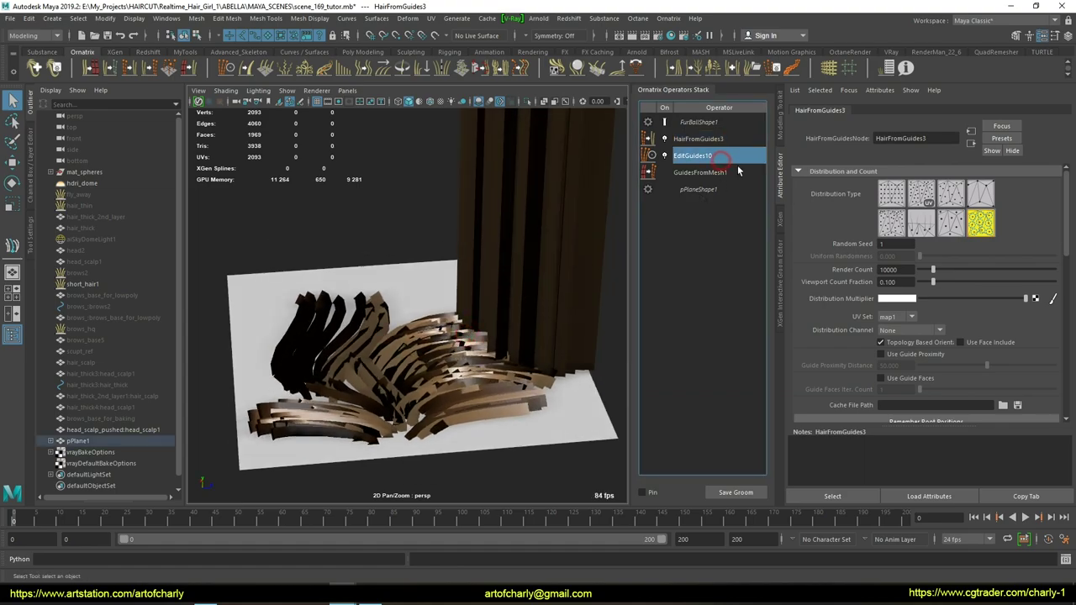
pyautogui.keyDown('alt'); pyautogui.moveTo(514, 216); pyautogui.dragTo(432, 193); pyautogui.keyUp('alt')
pyautogui.click(931, 383)
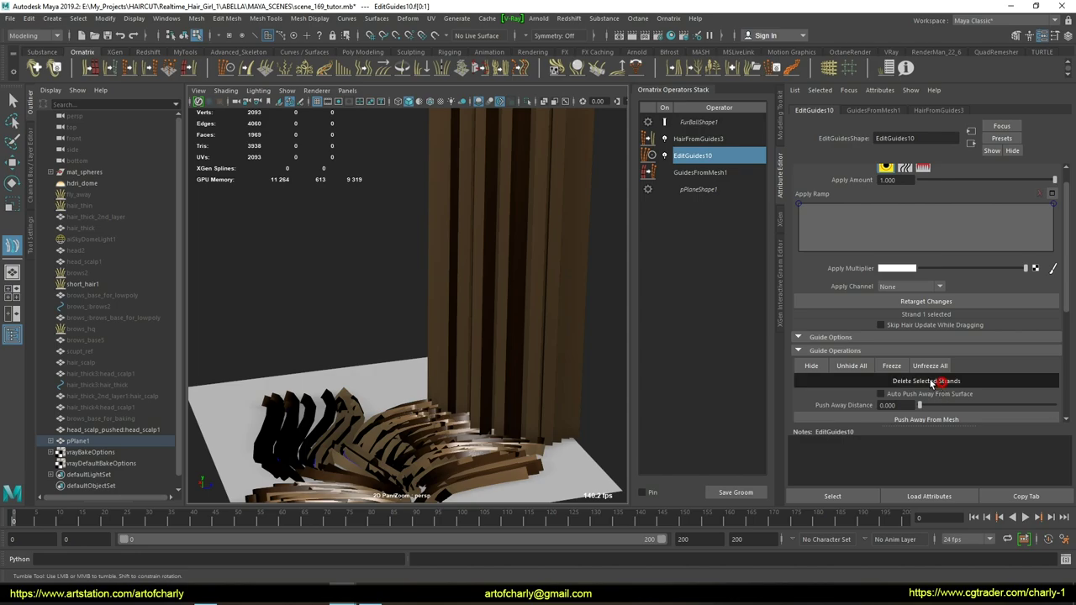
pyautogui.click(432, 126)
pyautogui.keyDown('alt'); pyautogui.moveTo(432, 126); pyautogui.dragTo(601, 226); pyautogui.keyUp('alt')
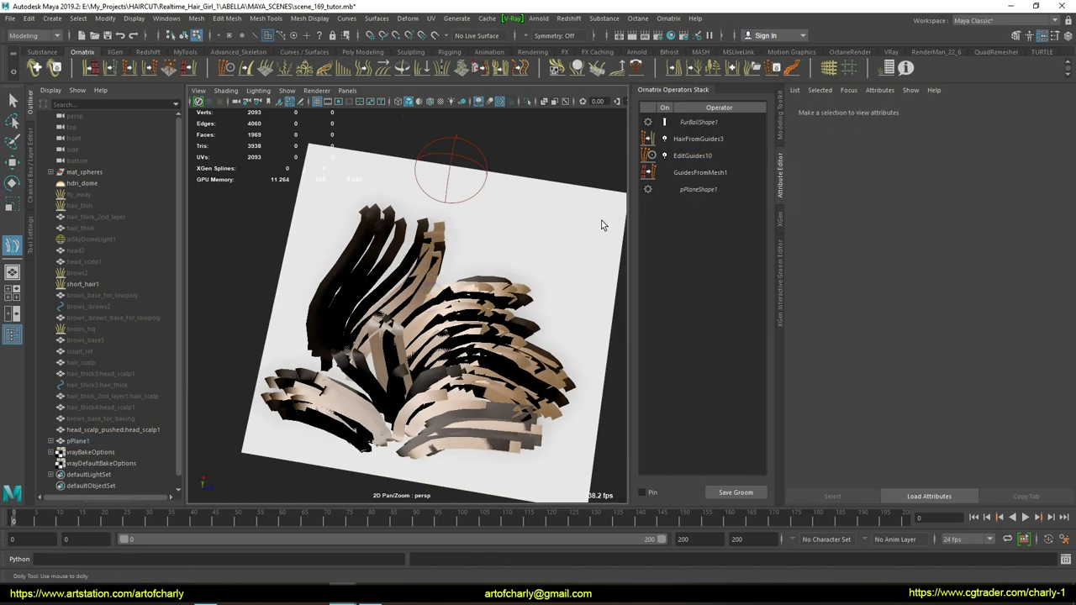
# Step: Add a ChangeWidth operator above HairFromGuides and reduce its width to 0.335
pyautogui.click(701, 140)
pyautogui.click(248, 72)
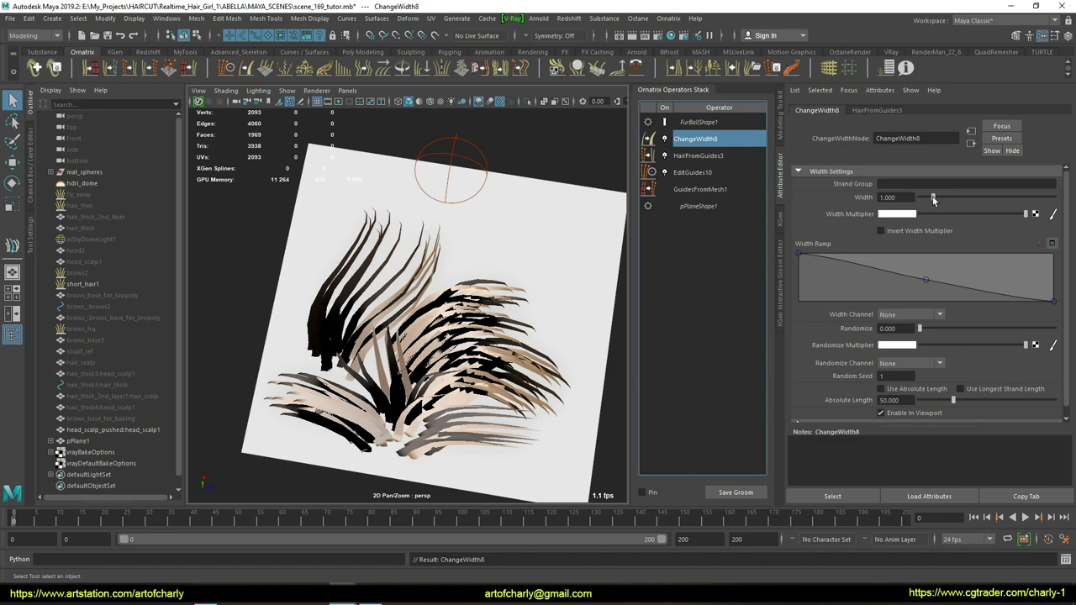
pyautogui.moveTo(932, 196); pyautogui.dragTo(923, 196)
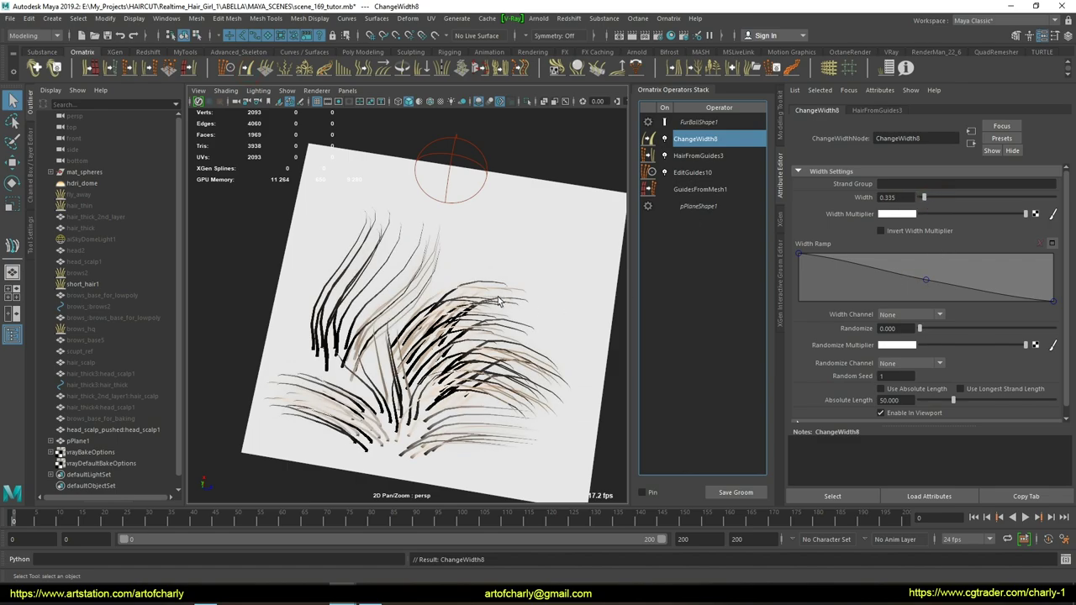
# Step: Change the HairFromGuides distribution type so that hairs grow only at the drawn guides
pyautogui.click(698, 156)
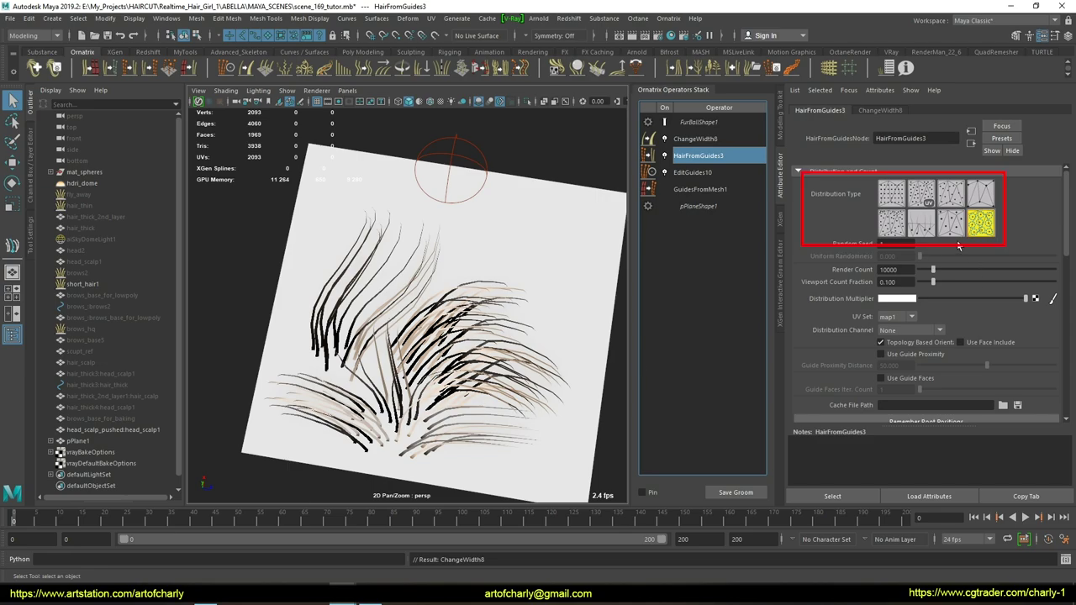
pyautogui.click(927, 234)
pyautogui.keyDown('alt'); pyautogui.moveTo(428, 358); pyautogui.dragTo(445, 373); pyautogui.keyUp('alt')
pyautogui.keyDown('alt'); pyautogui.moveTo(445, 372); pyautogui.dragTo(445, 375, button='right'); pyautogui.keyUp('alt')
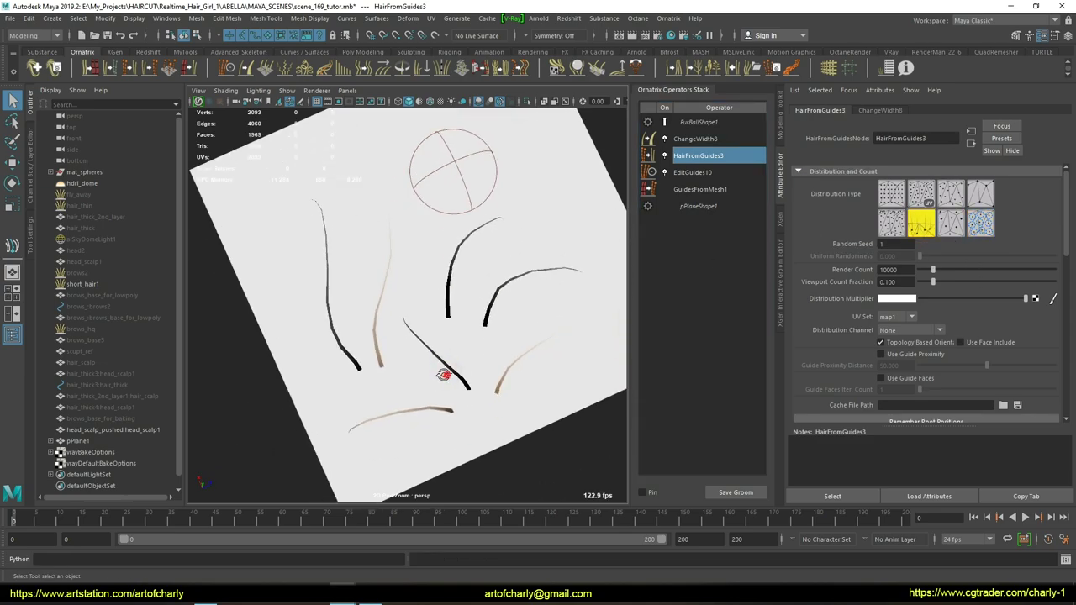
pyautogui.keyDown('alt'); pyautogui.moveTo(445, 375); pyautogui.dragTo(428, 366); pyautogui.keyUp('alt')
pyautogui.moveTo(428, 366)
pyautogui.keyDown('alt'); pyautogui.mouseDown(button='middle')
pyautogui.moveTo(469, 391)
pyautogui.moveTo(442, 379)
pyautogui.mouseUp(button='middle'); pyautogui.keyUp('alt')
pyautogui.keyDown('alt'); pyautogui.moveTo(438, 375); pyautogui.dragTo(427, 367); pyautogui.keyUp('alt')
pyautogui.keyDown('alt'); pyautogui.moveTo(427, 368); pyautogui.dragTo(409, 317, button='right'); pyautogui.keyUp('alt')
pyautogui.keyDown('alt'); pyautogui.moveTo(409, 317); pyautogui.dragTo(427, 308); pyautogui.keyUp('alt')
pyautogui.keyDown('alt'); pyautogui.moveTo(426, 308); pyautogui.dragTo(440, 365, button='right'); pyautogui.keyUp('alt')
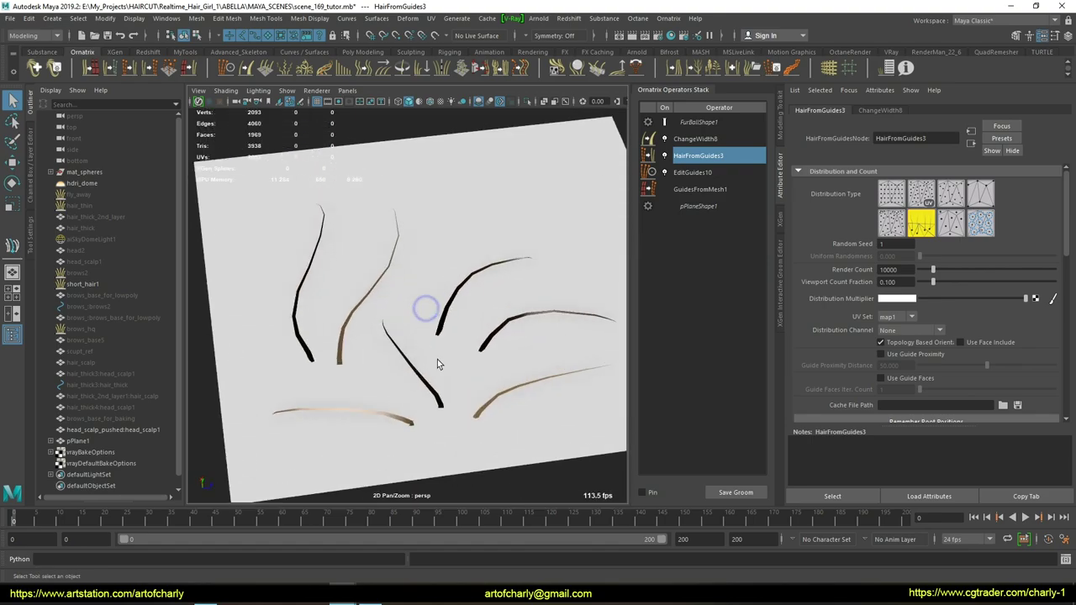
# Step: Assign the ID_MAP V-Ray light material to the plane's hair
pyautogui.keyDown('alt'); pyautogui.moveTo(438, 361); pyautogui.dragTo(523, 318); pyautogui.keyUp('alt')
pyautogui.click(450, 307)
pyautogui.moveTo(449, 308); pyautogui.dragTo(602, 459, button='right')
pyautogui.click(538, 244)
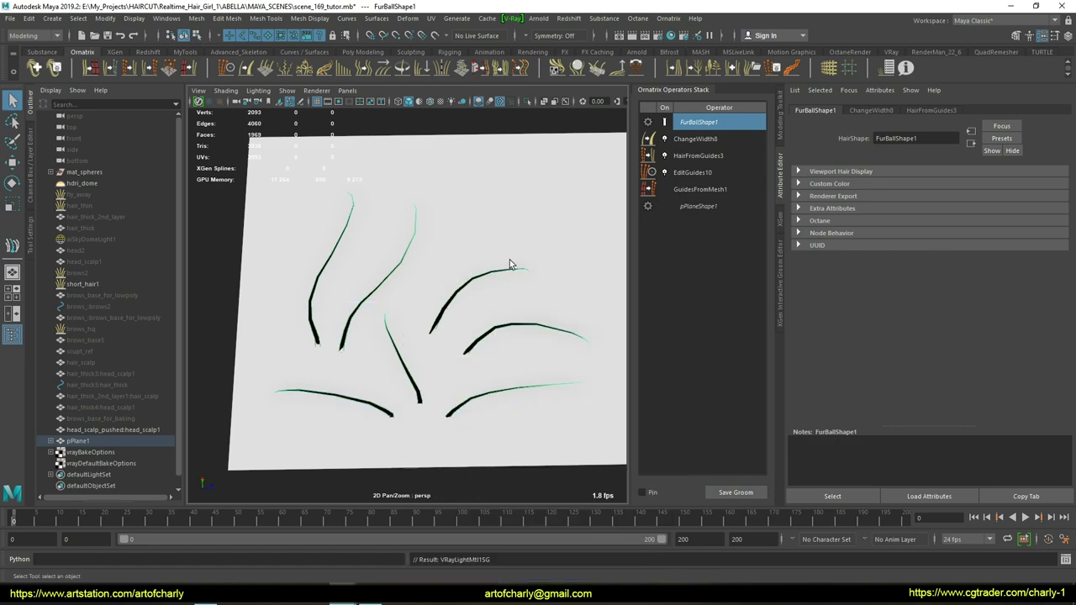
# Step: Start a live V-Ray render of the plane and its hair strands in the viewport
pyautogui.keyDown('alt'); pyautogui.moveTo(477, 264); pyautogui.dragTo(477, 270); pyautogui.keyUp('alt')
pyautogui.keyDown('alt'); pyautogui.moveTo(476, 272); pyautogui.dragTo(449, 253, button='right'); pyautogui.keyUp('alt')
pyautogui.keyDown('alt'); pyautogui.moveTo(449, 253); pyautogui.dragTo(437, 245); pyautogui.keyUp('alt')
pyautogui.keyDown('alt'); pyautogui.moveTo(437, 245); pyautogui.dragTo(451, 297, button='right'); pyautogui.keyUp('alt')
pyautogui.keyDown('alt'); pyautogui.moveTo(452, 296); pyautogui.dragTo(442, 277); pyautogui.keyUp('alt')
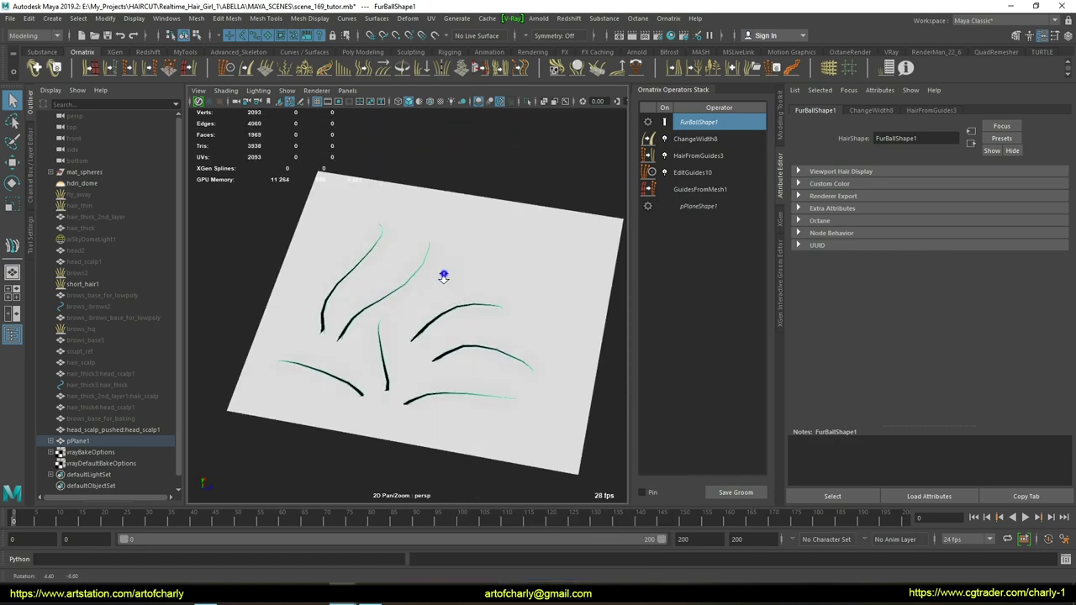
pyautogui.keyDown('alt'); pyautogui.moveTo(442, 277); pyautogui.dragTo(456, 240, button='right'); pyautogui.keyUp('alt')
pyautogui.click(199, 100)
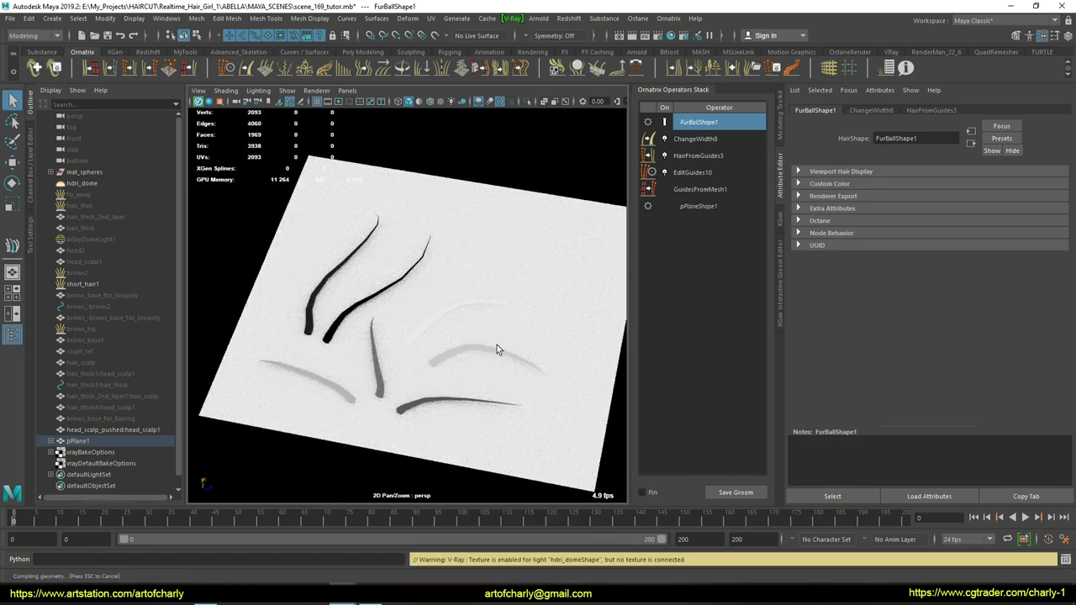
pyautogui.keyDown('alt'); pyautogui.moveTo(450, 366); pyautogui.dragTo(473, 360, button='right'); pyautogui.keyUp('alt')
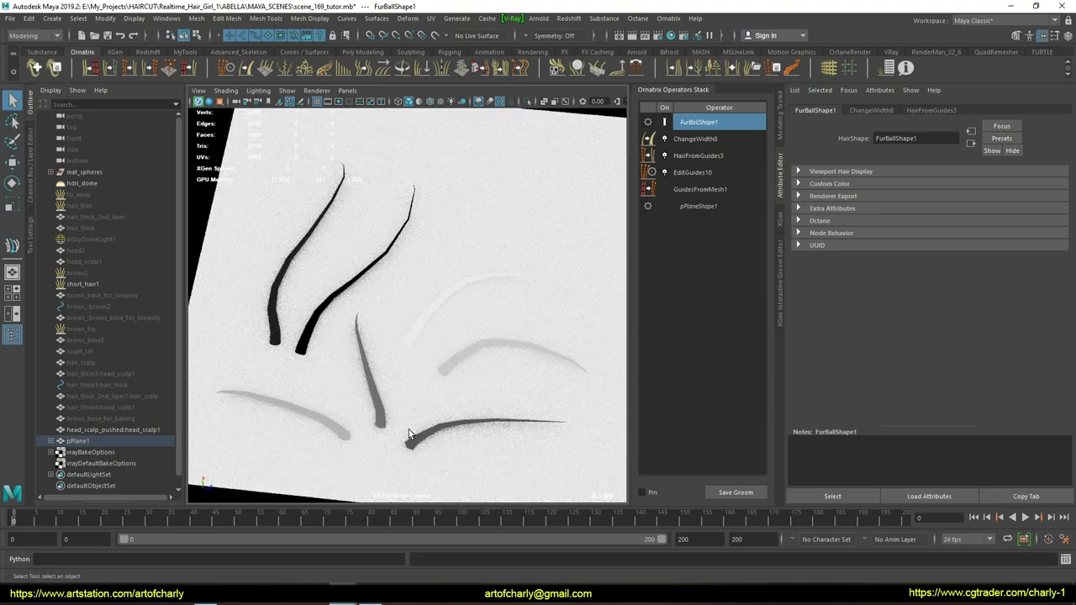
# Step: Open the hair material's ramp1 and set its pair of light gray color stops near the white end to red
pyautogui.click(671, 36)
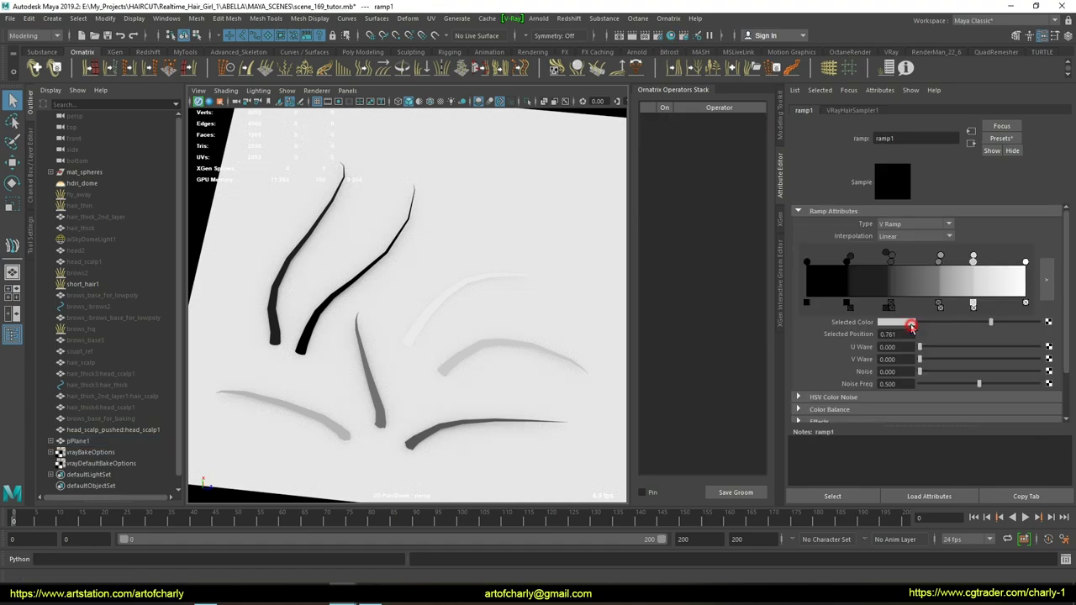
pyautogui.click(912, 325)
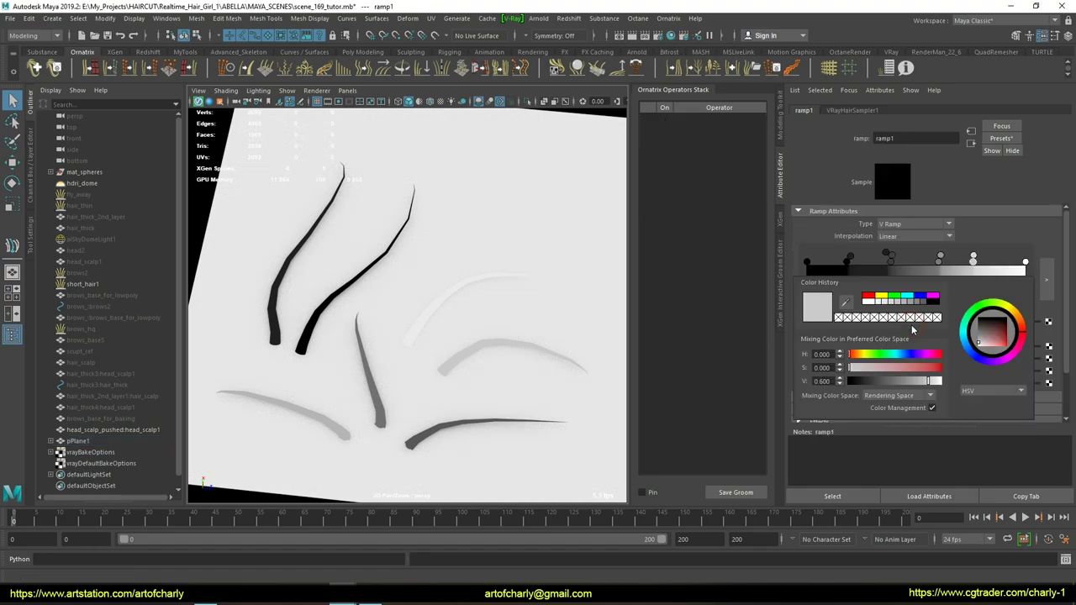
pyautogui.click(868, 296)
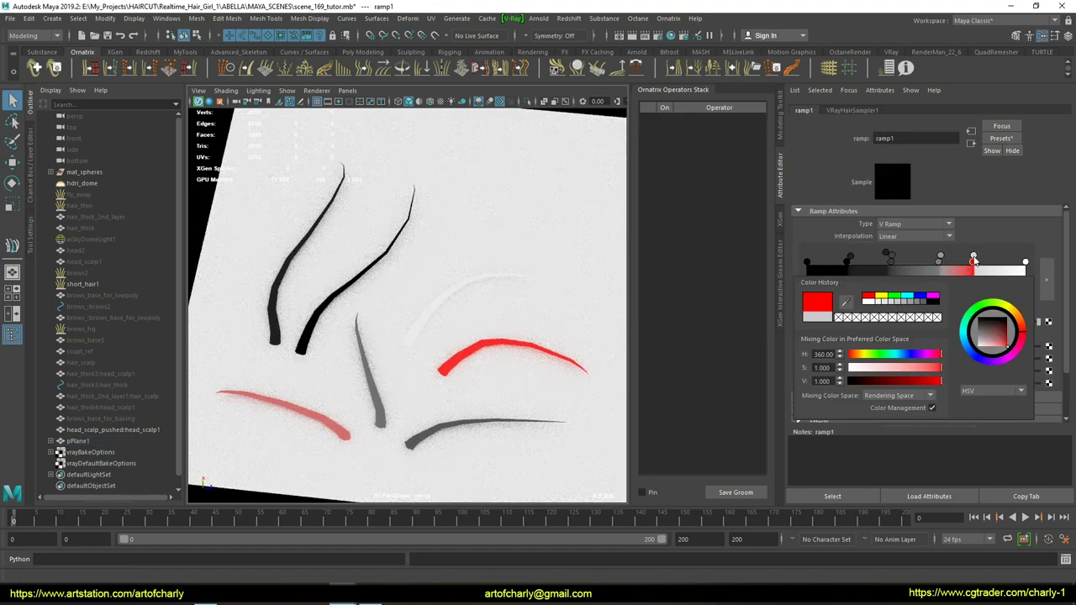
pyautogui.click(974, 258)
pyautogui.click(893, 322)
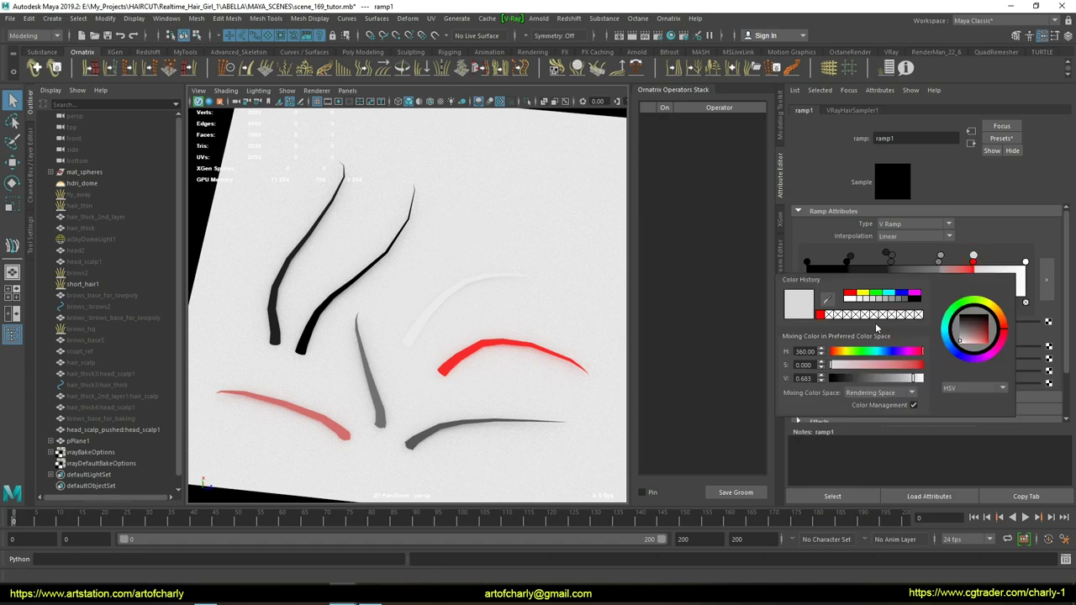
pyautogui.click(821, 316)
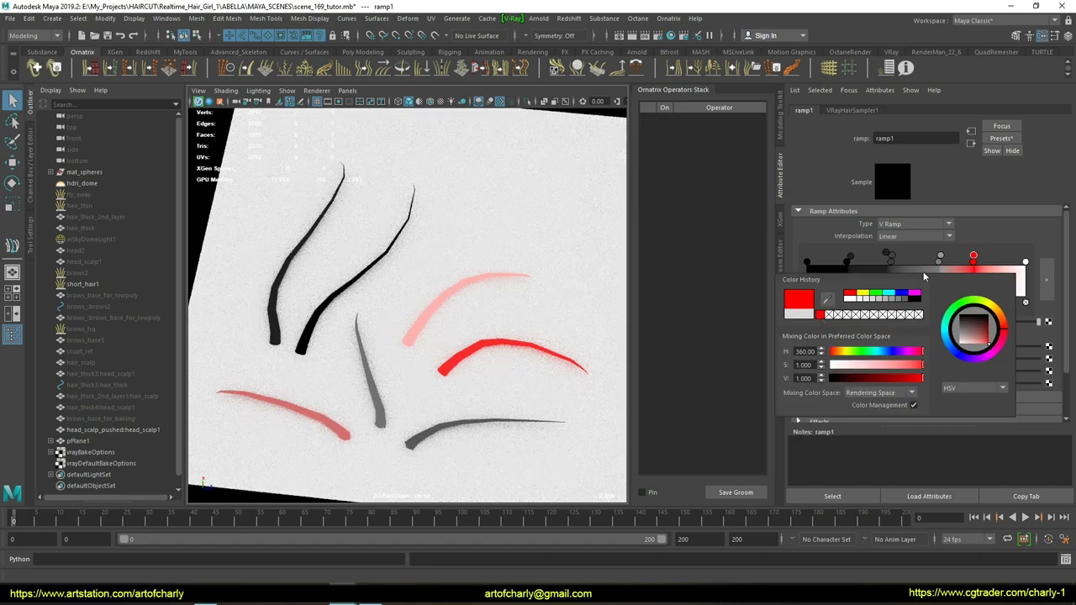
# Step: Set the two gray ramp1 color stops at positions 0.611 and 0.601 to red
pyautogui.click(941, 258)
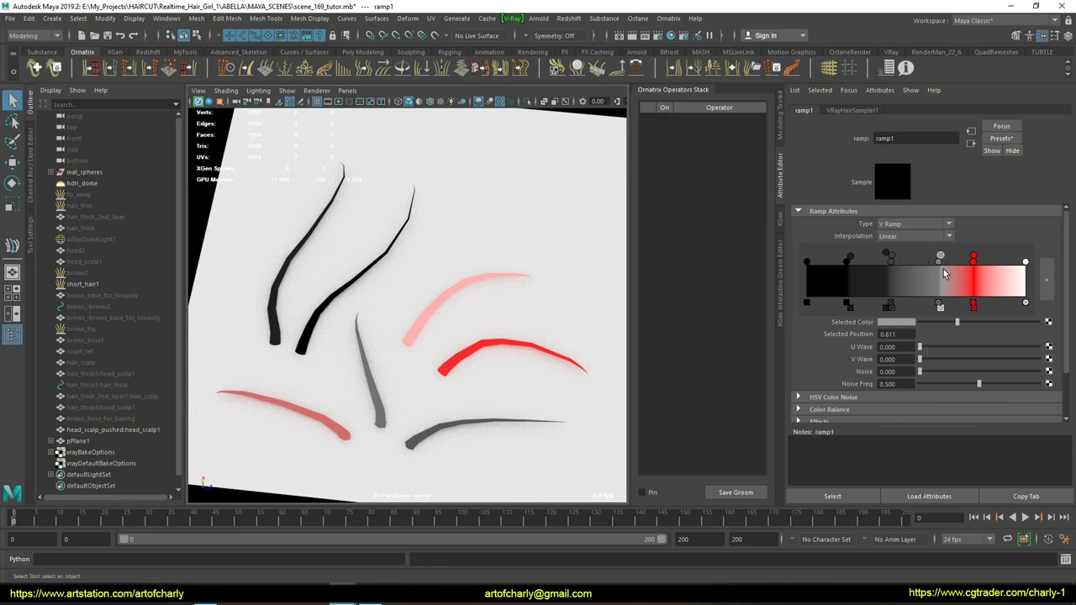
pyautogui.click(910, 325)
pyautogui.click(867, 295)
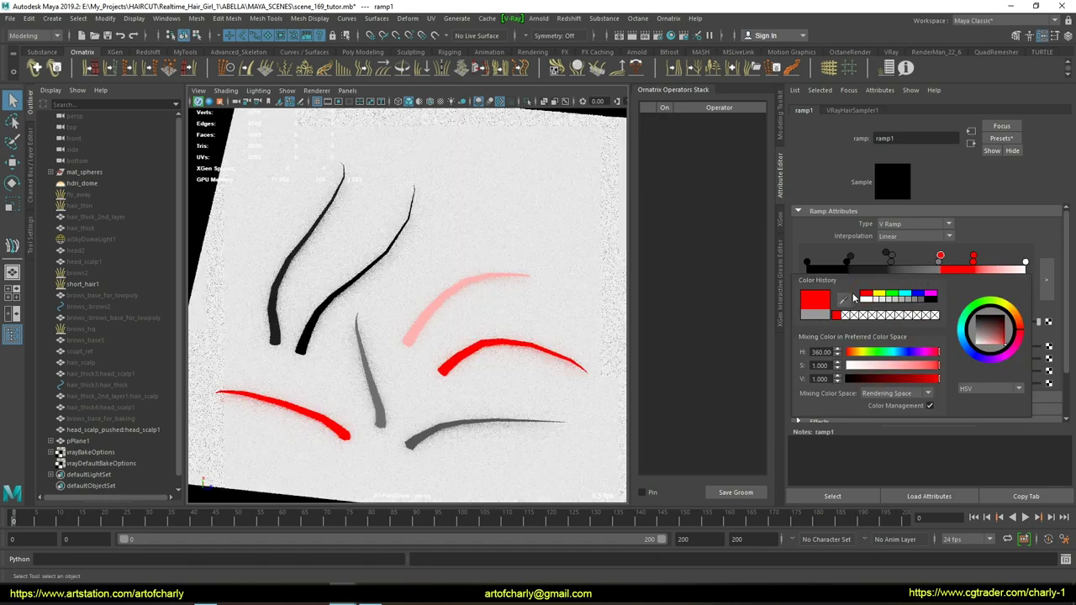
pyautogui.click(900, 323)
pyautogui.click(861, 296)
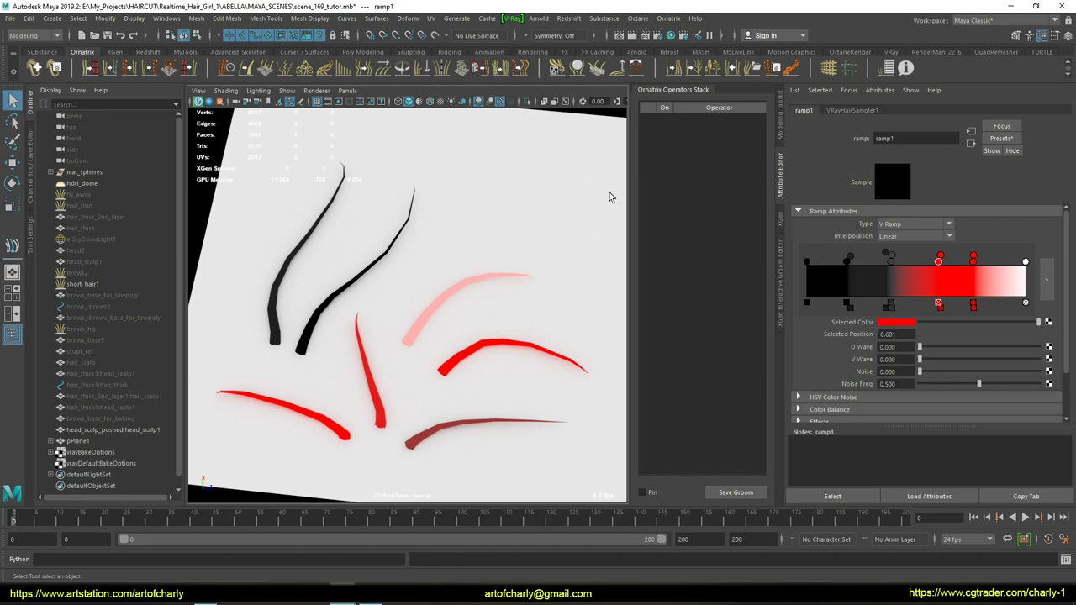
# Step: In Hypershade, connect VRayHairSampler1's Distance Along Strand output to ramp1's V Coord, select ramp1 and close the window
pyautogui.click(323, 307)
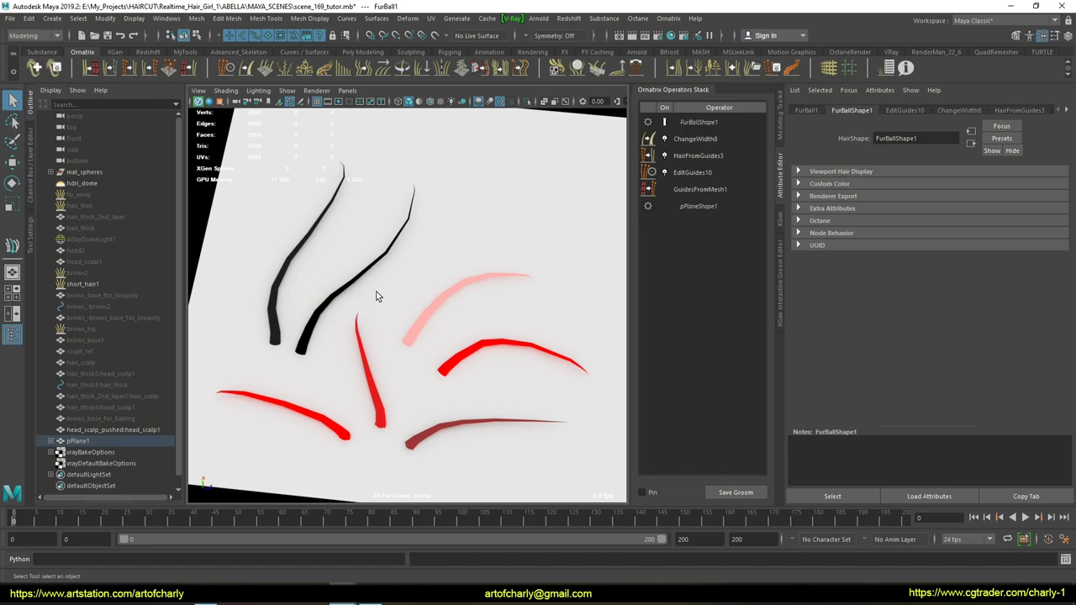
pyautogui.click(671, 36)
pyautogui.moveTo(383, 352); pyautogui.dragTo(538, 443)
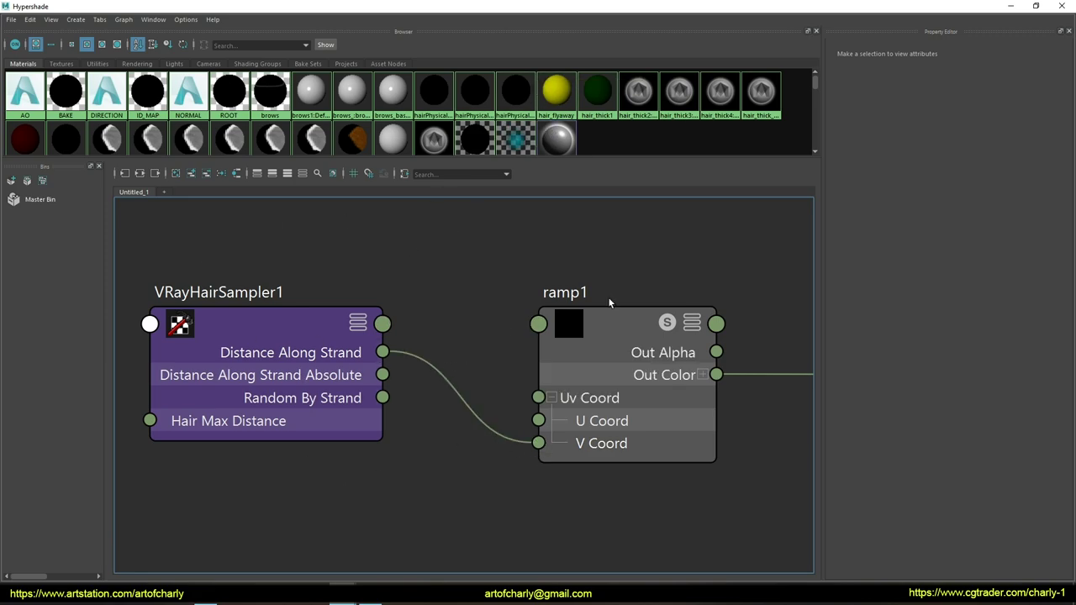
pyautogui.click(632, 333)
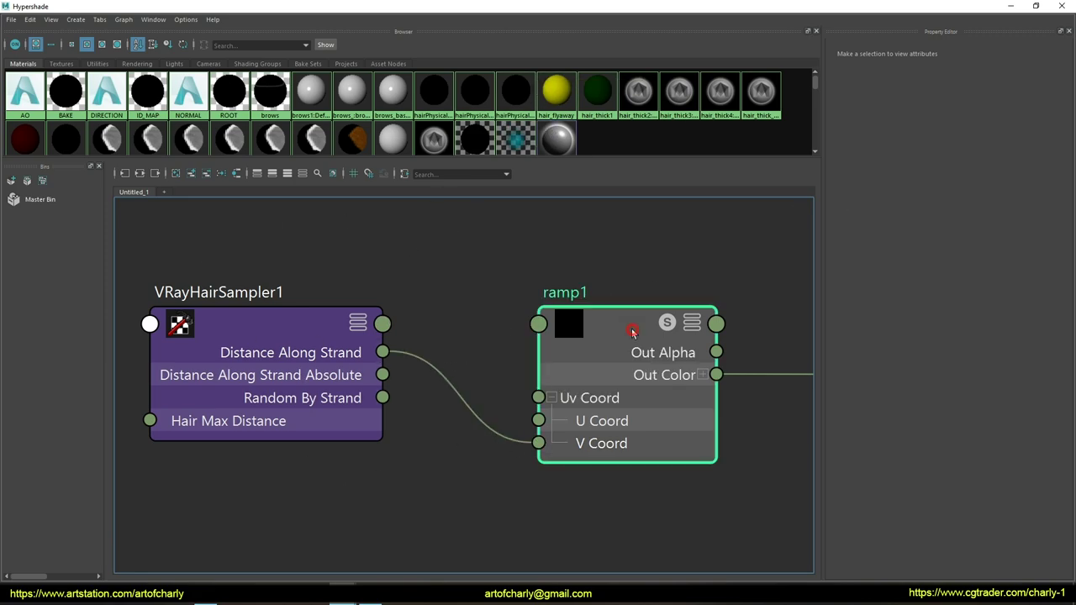
pyautogui.click(1062, 8)
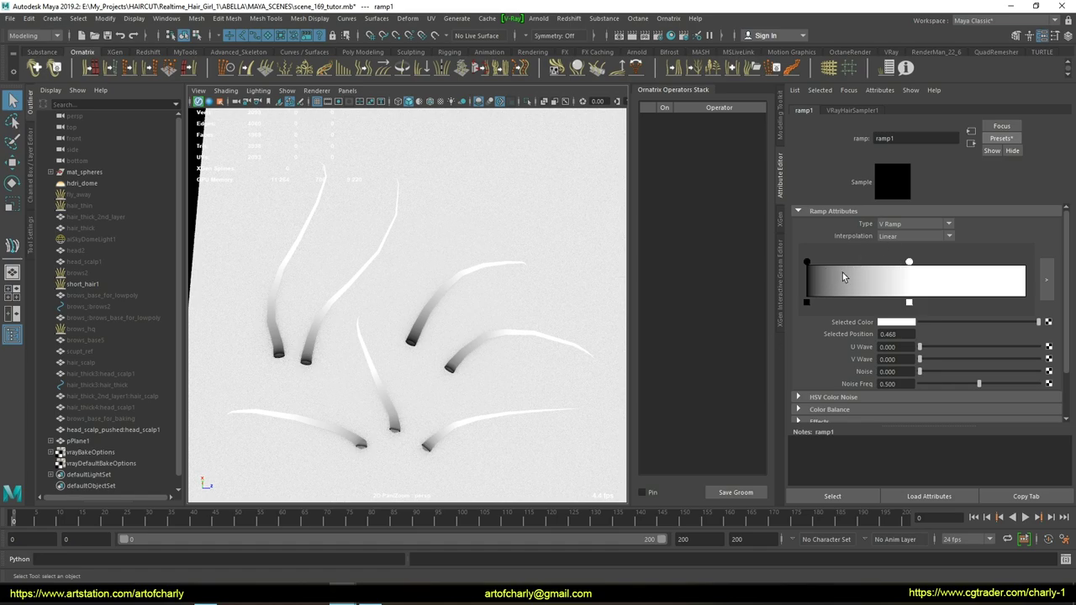
# Step: Add a ramp1 color stop at position 0.294, darken it to a deeper gray and shift the black start stop inward
pyautogui.moveTo(827, 266); pyautogui.dragTo(871, 262)
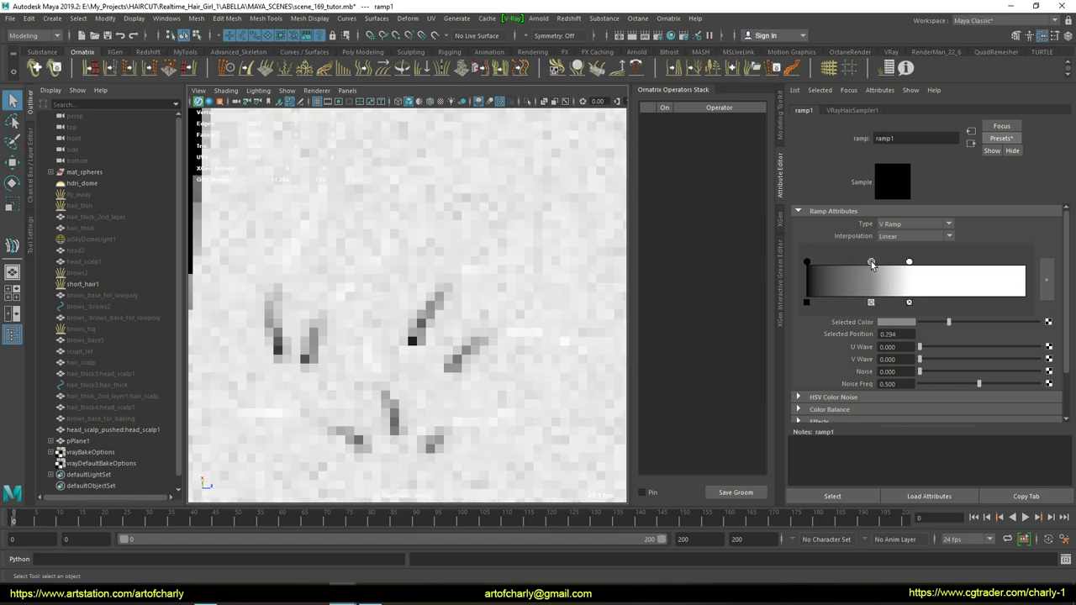
pyautogui.click(883, 323)
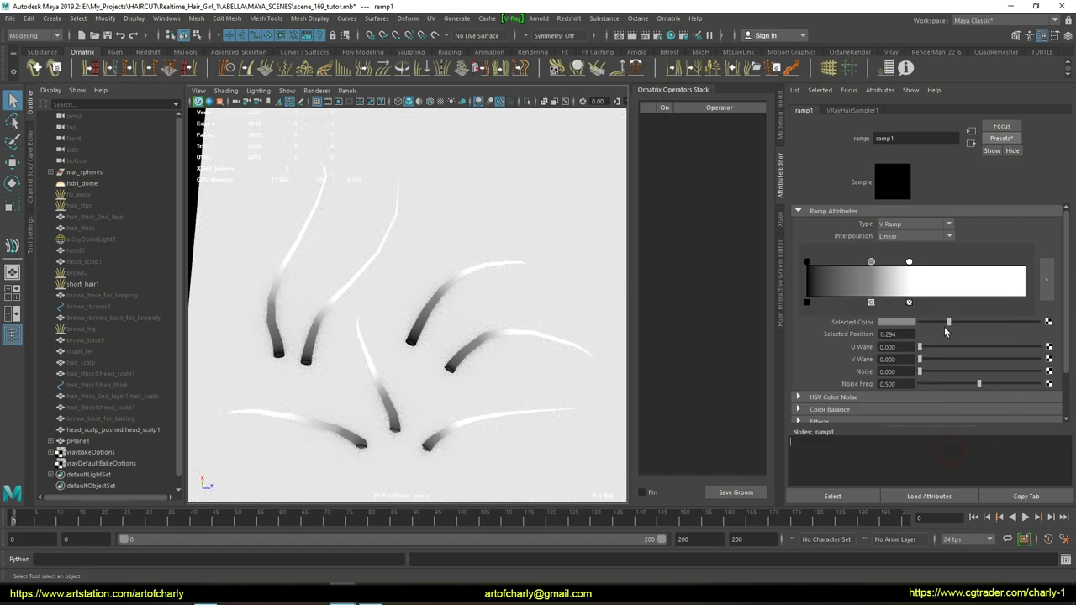
pyautogui.moveTo(949, 323); pyautogui.dragTo(932, 323)
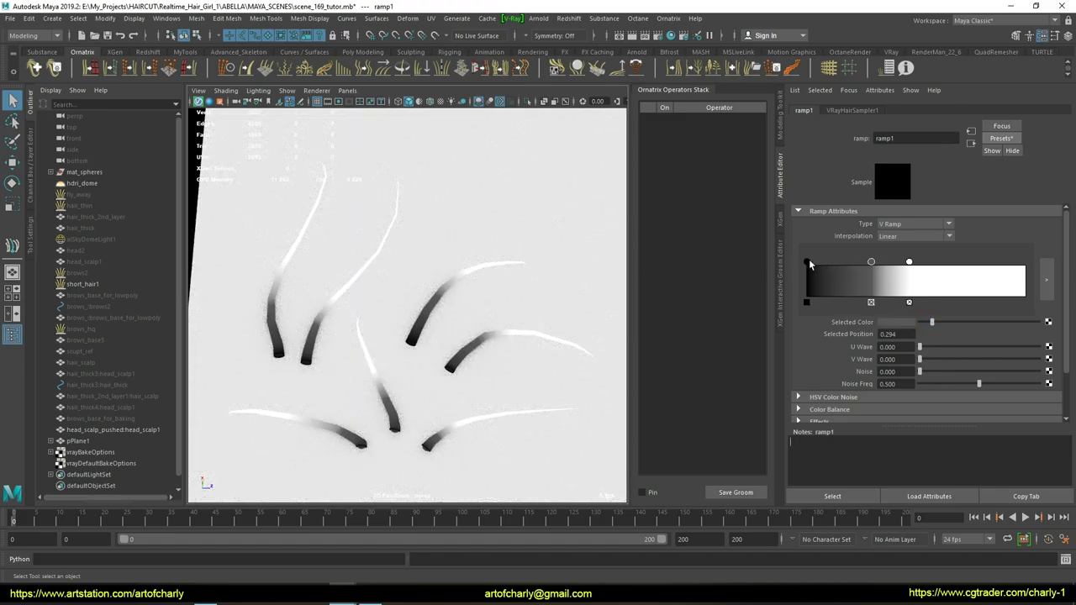
pyautogui.moveTo(807, 262); pyautogui.dragTo(838, 260)
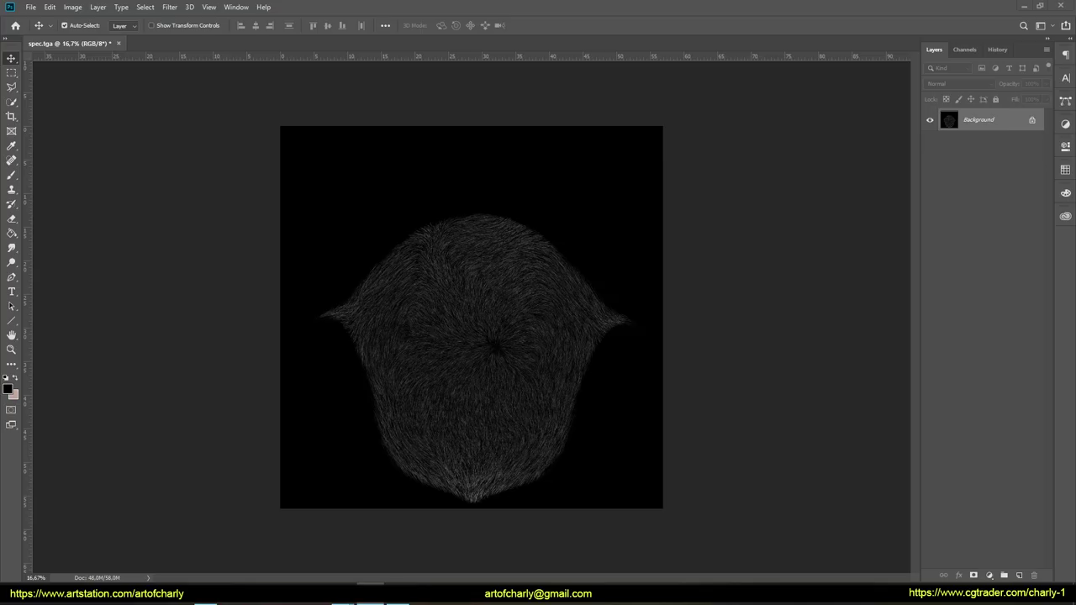
# Step: Undo the last darkening of the spec map and accept Curves with the default settings
pyautogui.click(735, 277)
pyautogui.hotkey('ctrl', 'z')
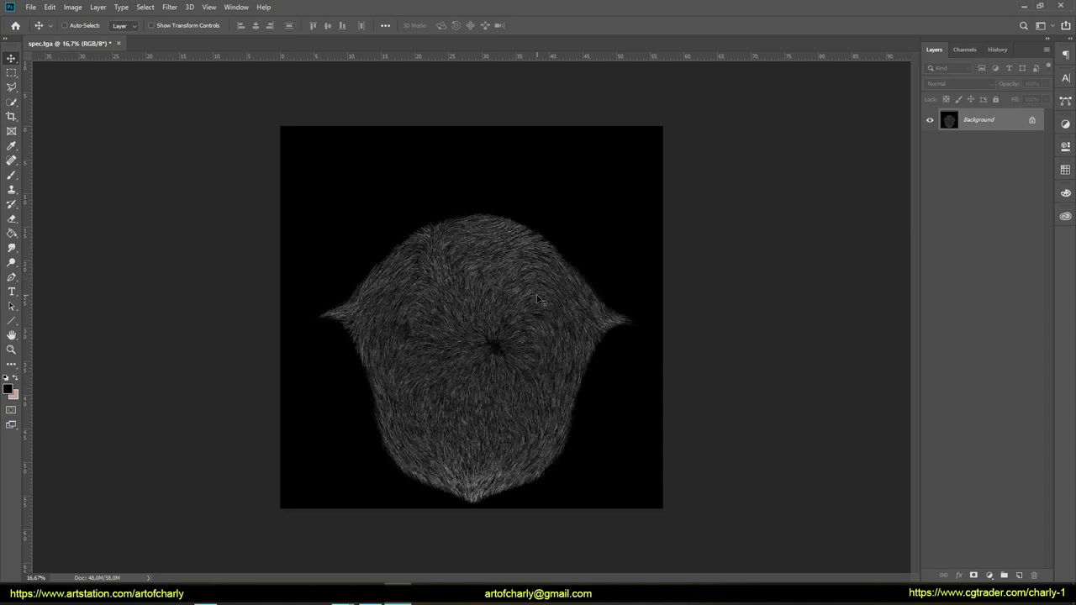
pyautogui.hotkey('ctrl', 'm')
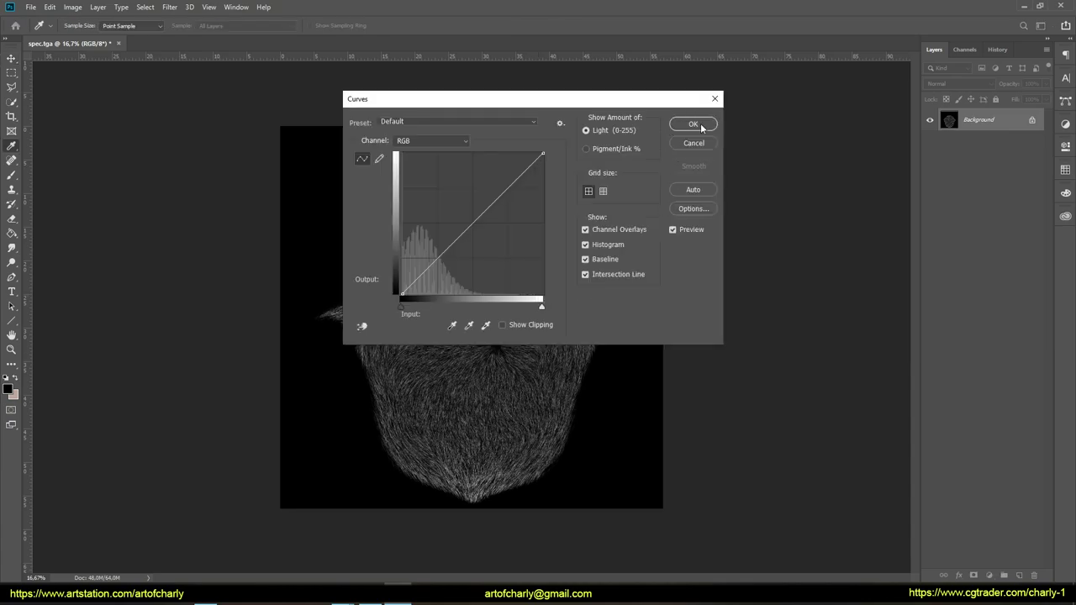
pyautogui.click(702, 128)
# Step: Lower the spec map's lightness slightly with Hue/Saturation
pyautogui.hotkey('ctrl', 'u')
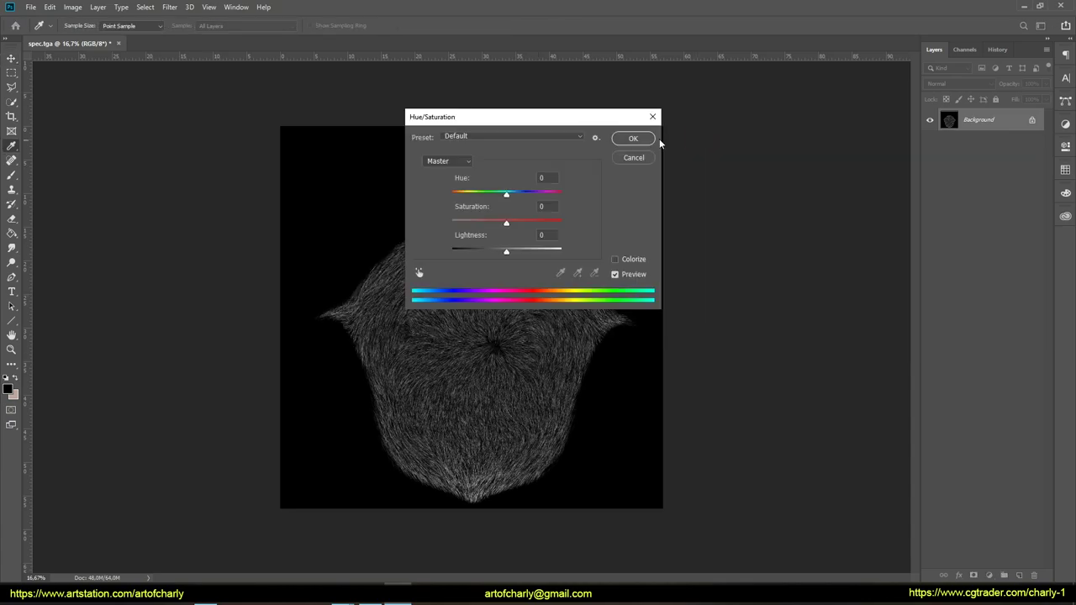
pyautogui.moveTo(524, 116); pyautogui.dragTo(793, 136)
pyautogui.moveTo(775, 270)
pyautogui.mouseDown()
pyautogui.moveTo(741, 271)
pyautogui.moveTo(812, 271)
pyautogui.moveTo(764, 271)
pyautogui.mouseUp()
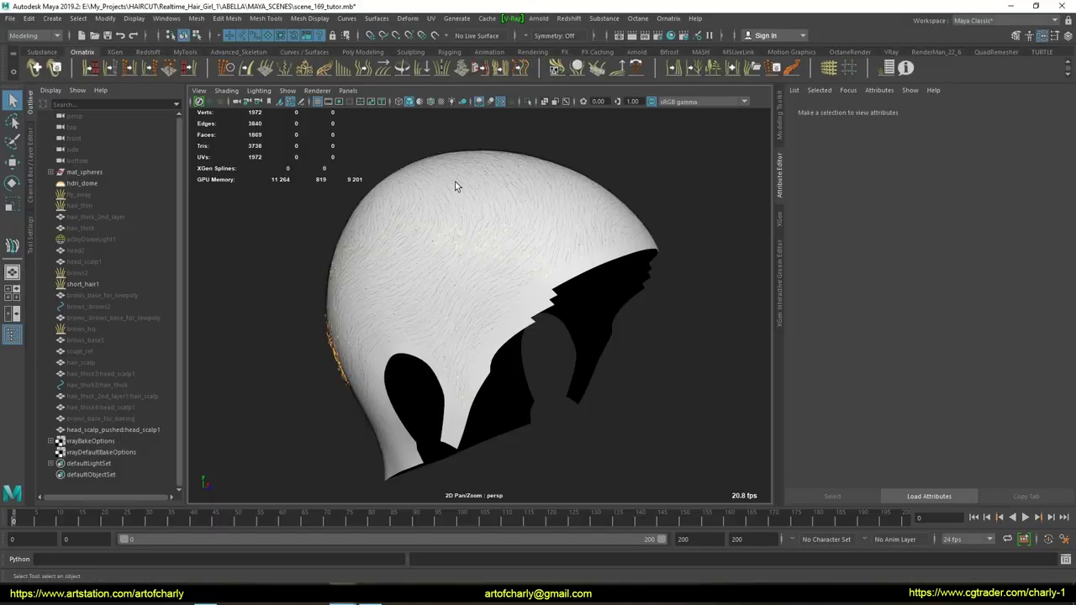
# Step: Switch to Maya, assign a new Arnold aiStandardHair material to the short_hair1 hair and clear the selection
pyautogui.click(659, 36)
pyautogui.click(451, 103)
pyautogui.click(439, 152)
pyautogui.moveTo(439, 152); pyautogui.dragTo(445, 456, button='right')
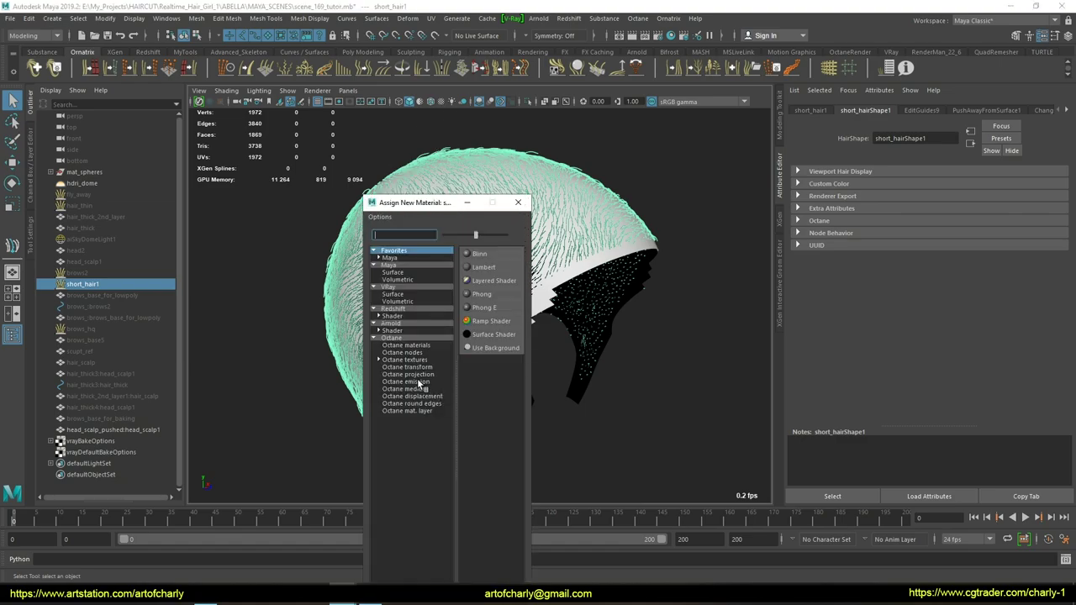
pyautogui.click(393, 329)
pyautogui.click(515, 385)
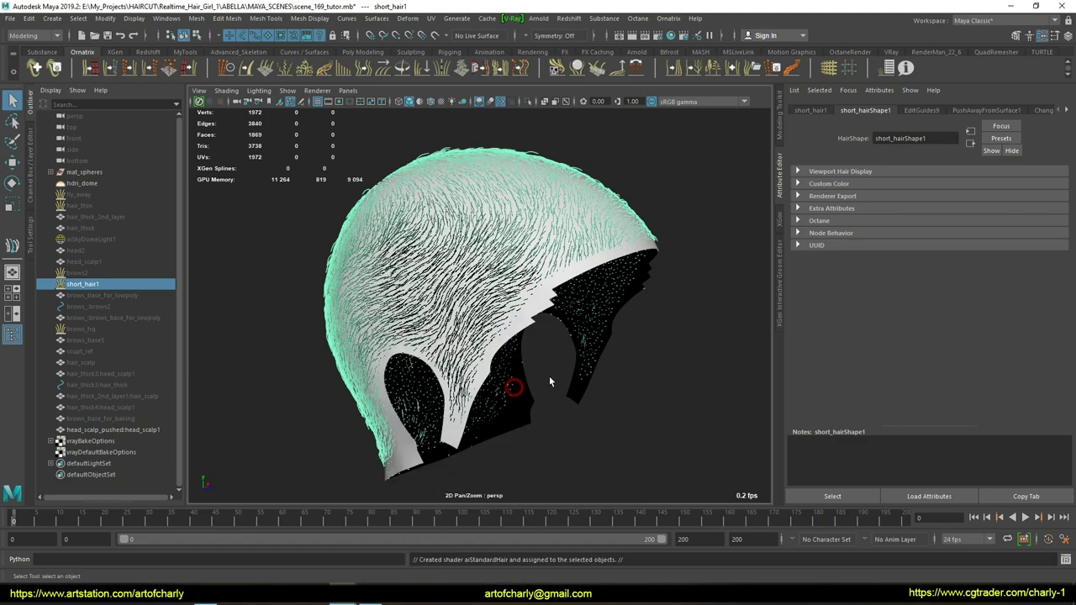
pyautogui.click(657, 202)
pyautogui.click(600, 182)
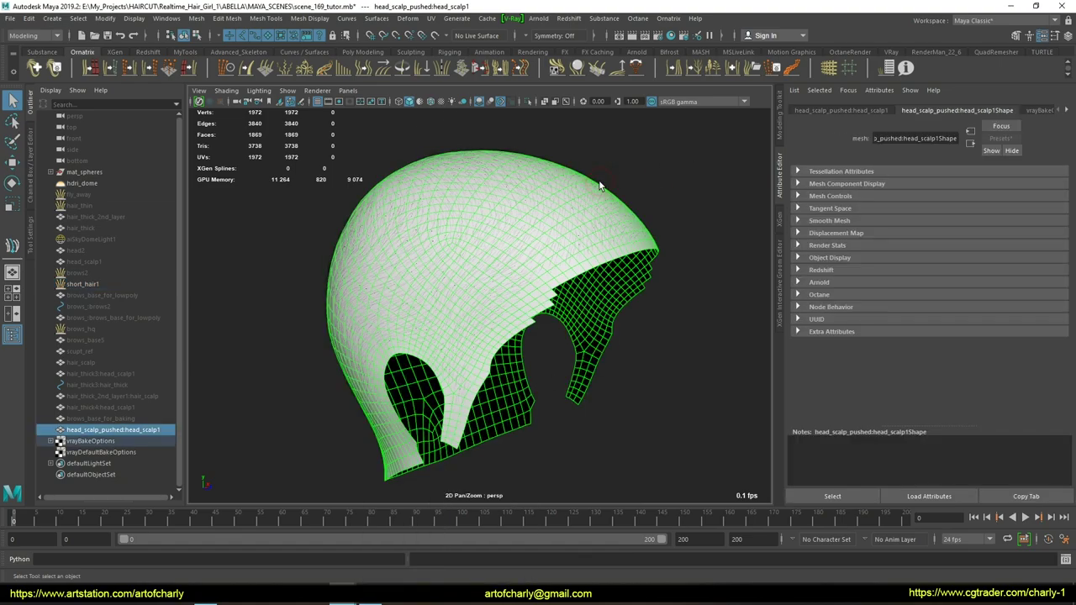
pyautogui.click(641, 157)
# Step: Examine the active AO and DIRECT AOVs in the Arnold render settings
pyautogui.click(660, 36)
pyautogui.click(355, 164)
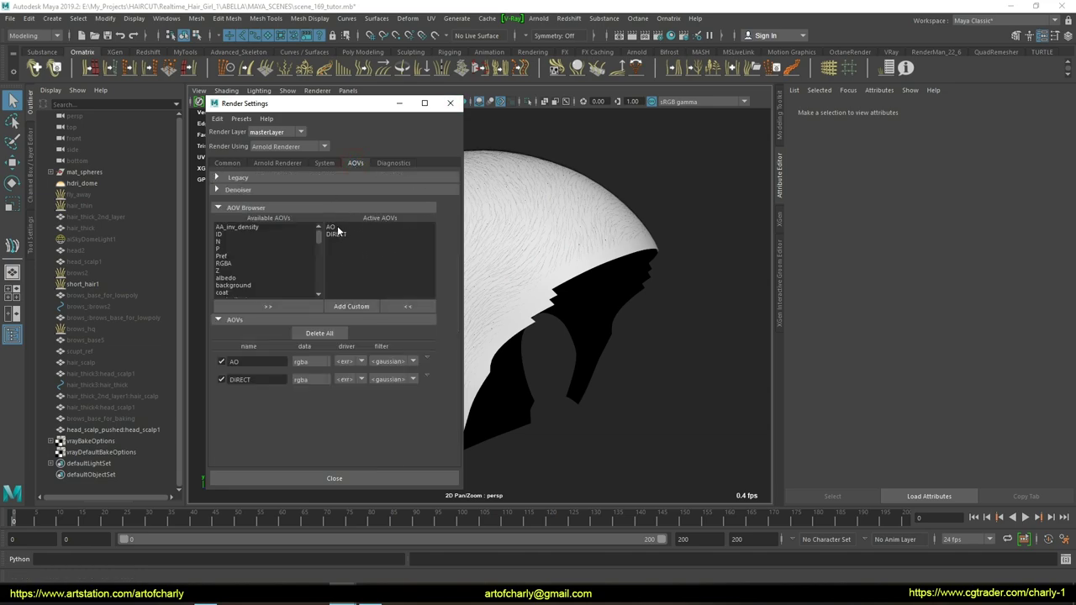
pyautogui.click(334, 234)
pyautogui.click(338, 229)
pyautogui.click(361, 234)
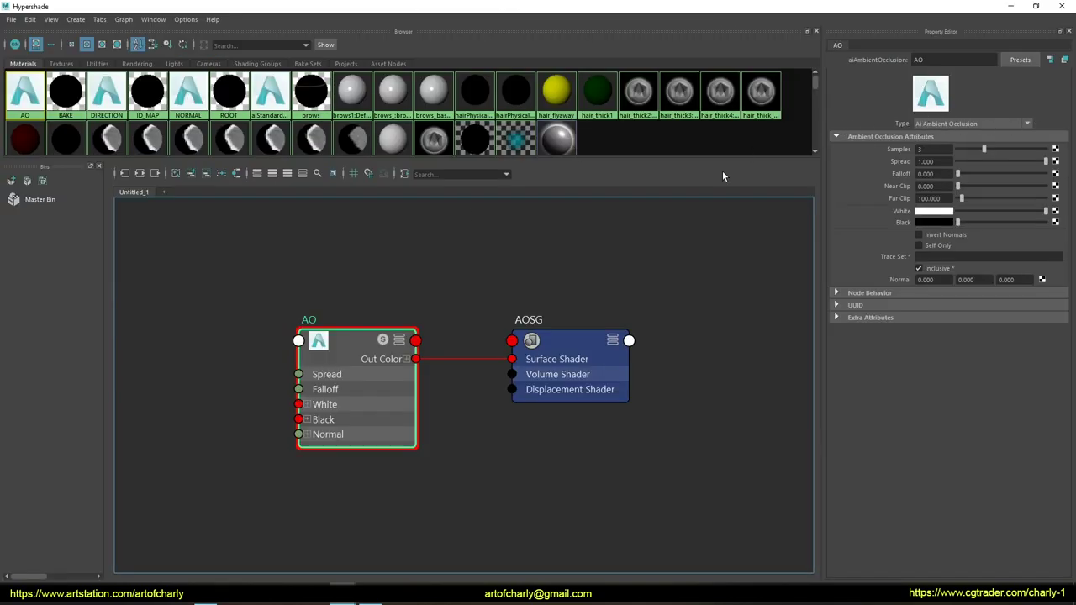
# Step: Create an aiAmbientOcclusion node in the Hypershade graph below the AO shader
pyautogui.keyDown('alt'); pyautogui.moveTo(375, 450); pyautogui.dragTo(516, 436, button='middle'); pyautogui.keyUp('alt')
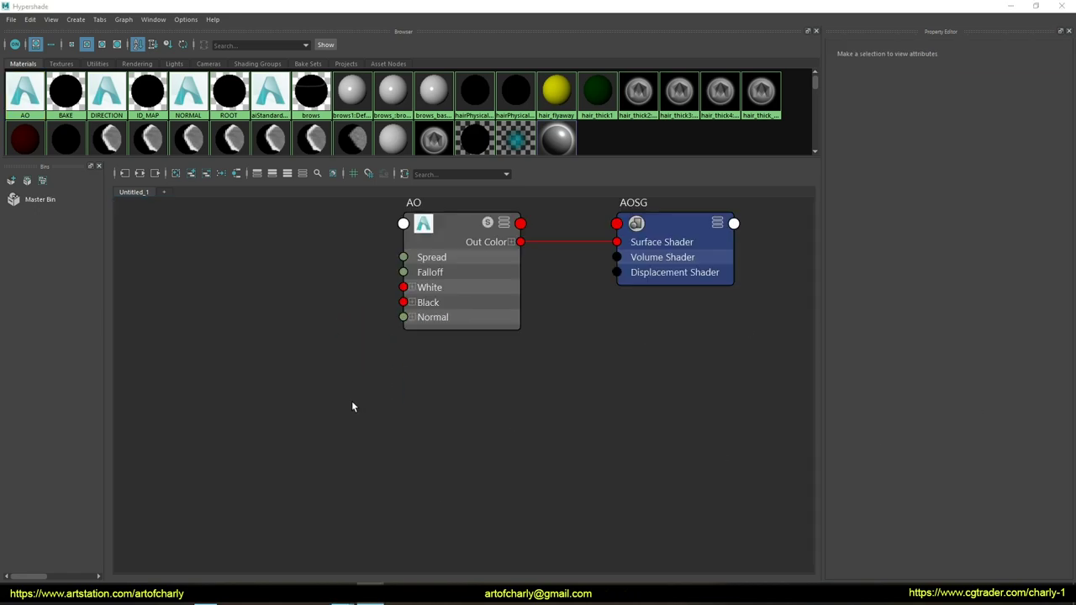
pyautogui.keyDown('alt'); pyautogui.moveTo(352, 407); pyautogui.dragTo(391, 433, button='middle'); pyautogui.keyUp('alt')
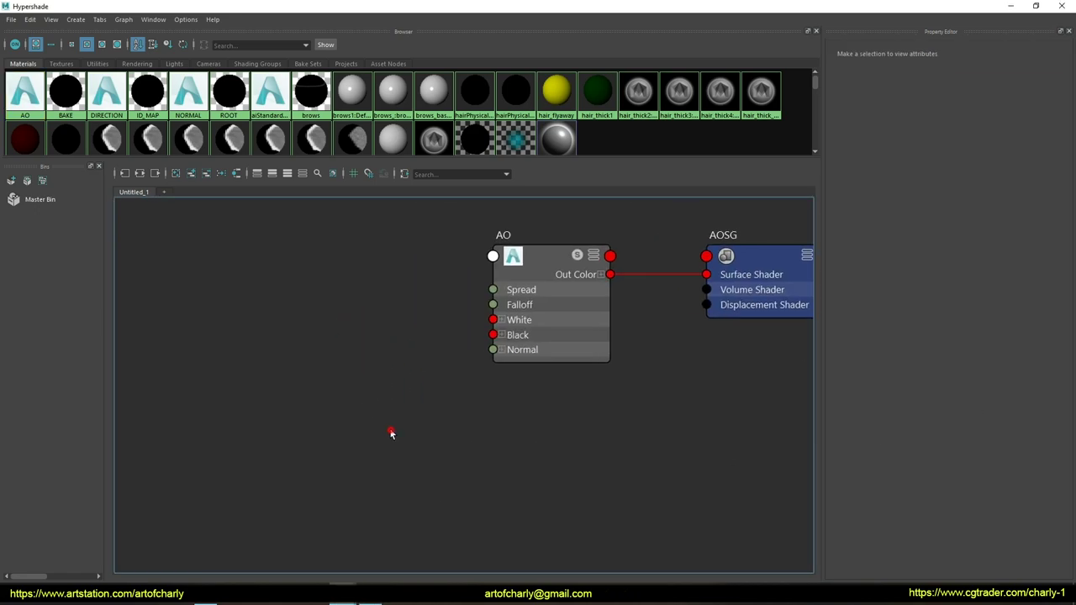
pyautogui.press('Tab')
pyautogui.write('ai')
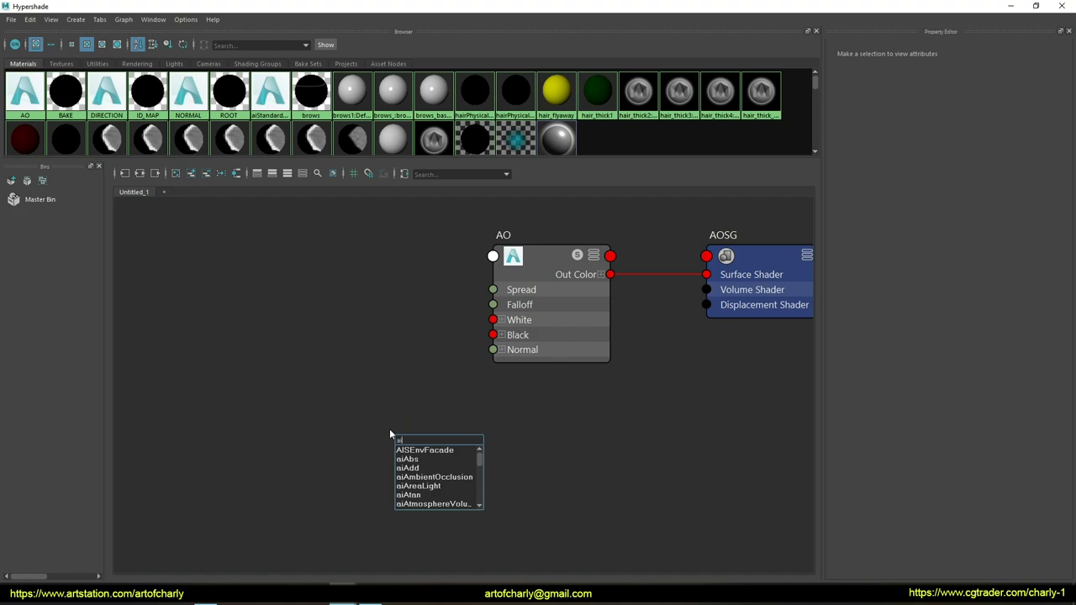
pyautogui.write('am')
pyautogui.click(419, 450)
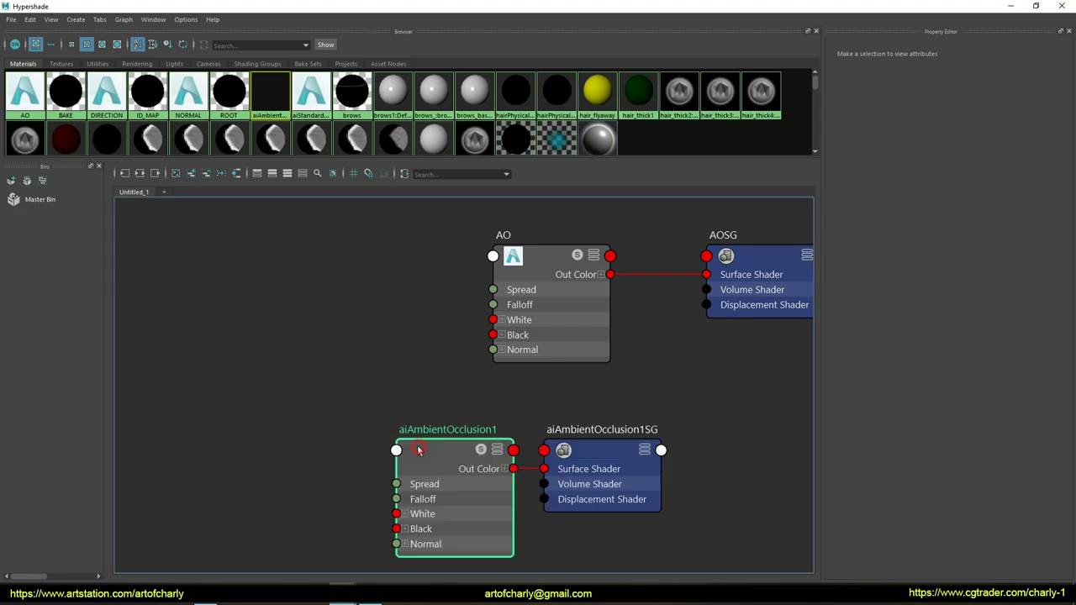
# Step: Delete the extra aiAmbientOcclusion1 node together with its shading group
pyautogui.click(539, 252)
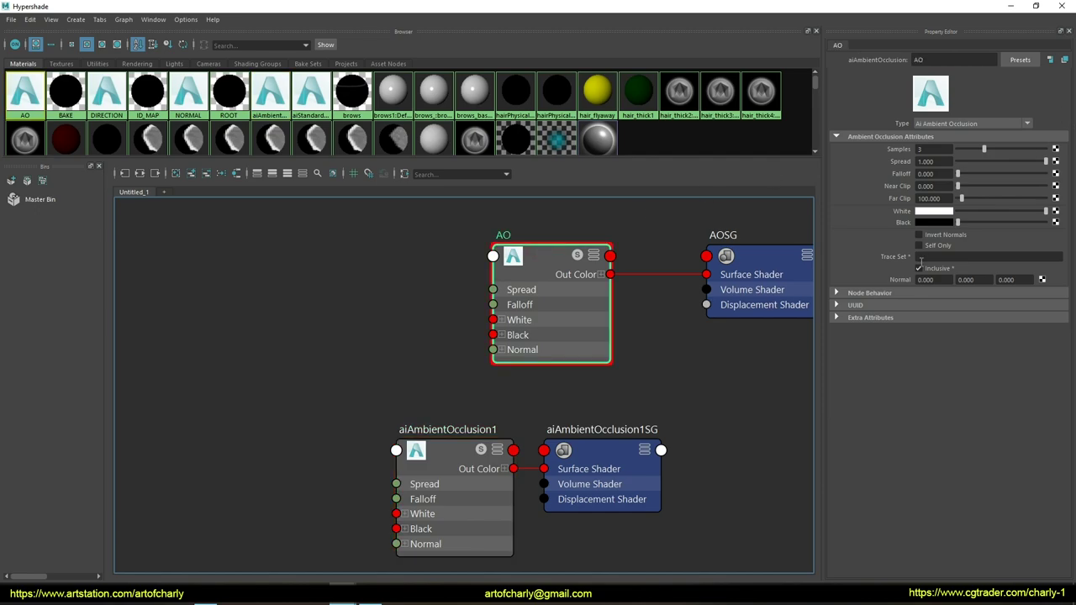
pyautogui.moveTo(396, 405); pyautogui.dragTo(622, 543)
pyautogui.press('Delete')
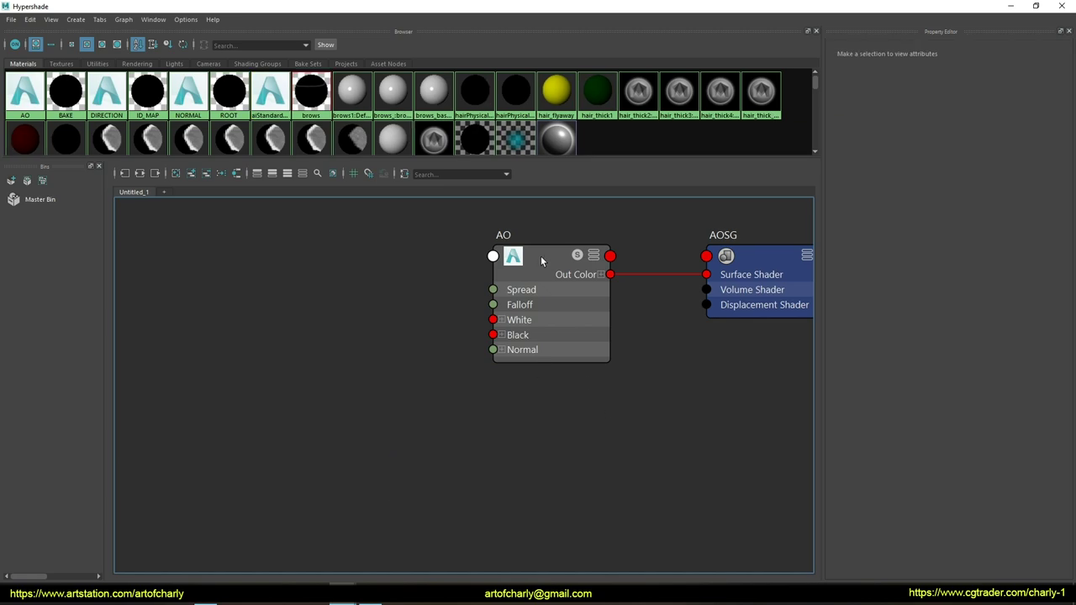
# Step: Graph the DIRECTION material's network and examine its aiFlat shader and SETRANGE_1 node
pyautogui.keyDown('alt'); pyautogui.moveTo(406, 264); pyautogui.dragTo(323, 328, button='middle'); pyautogui.keyUp('alt')
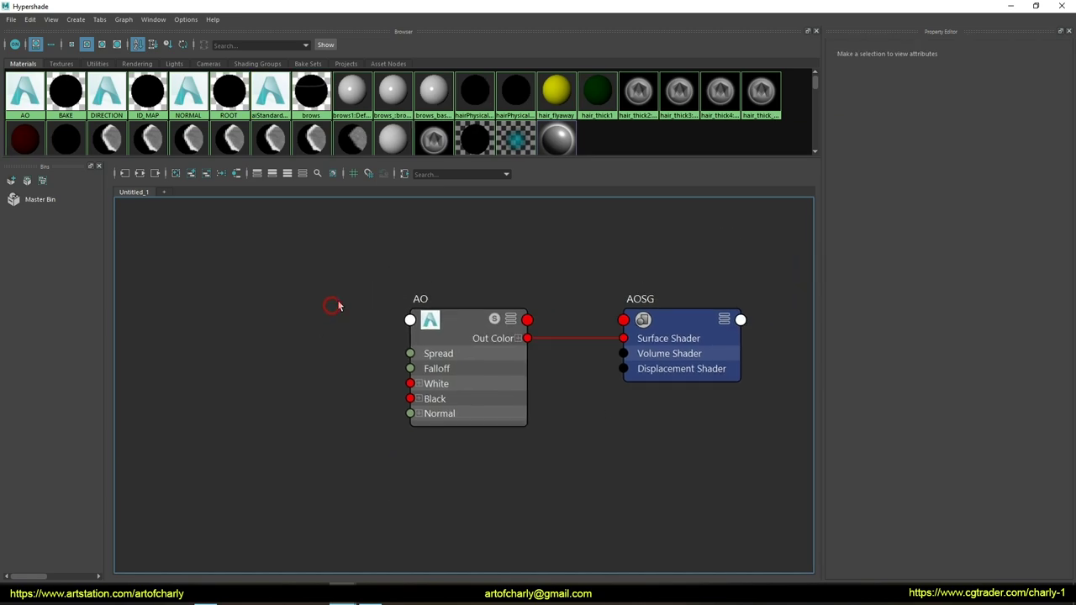
pyautogui.moveTo(110, 94); pyautogui.dragTo(112, 129, button='right')
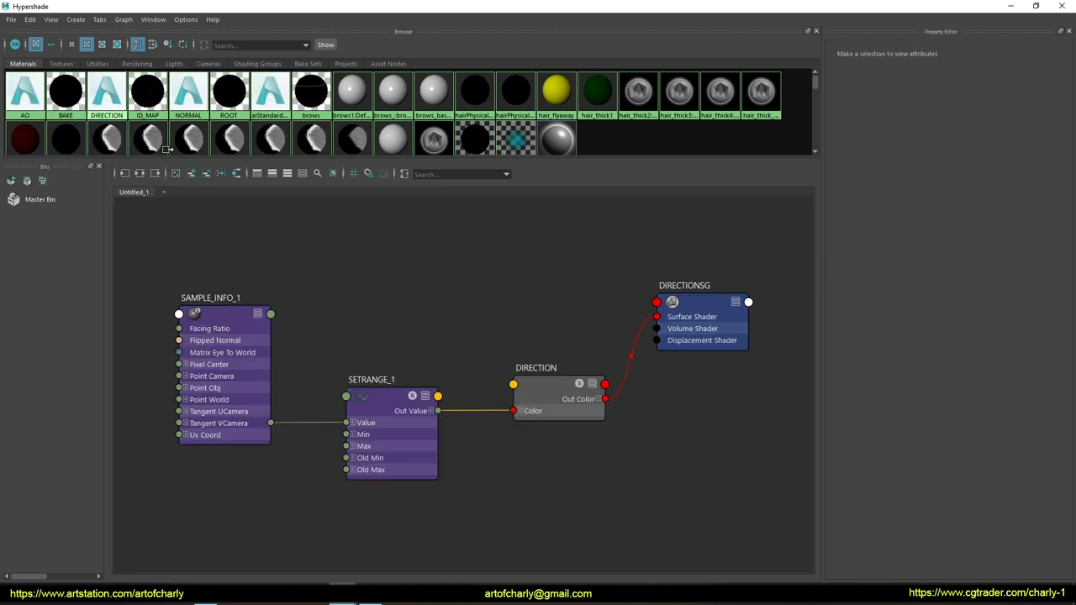
pyautogui.click(551, 387)
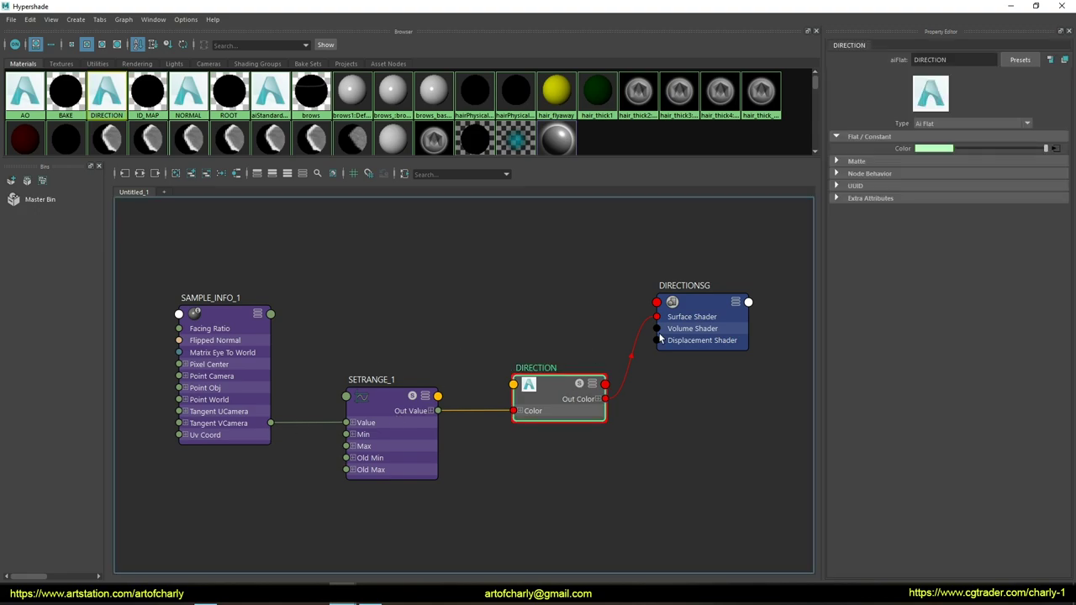
pyautogui.click(388, 391)
# Step: Create a setRange node in the DIRECTION graph and delete it again
pyautogui.click(531, 491)
pyautogui.press('Tab')
pyautogui.write('set')
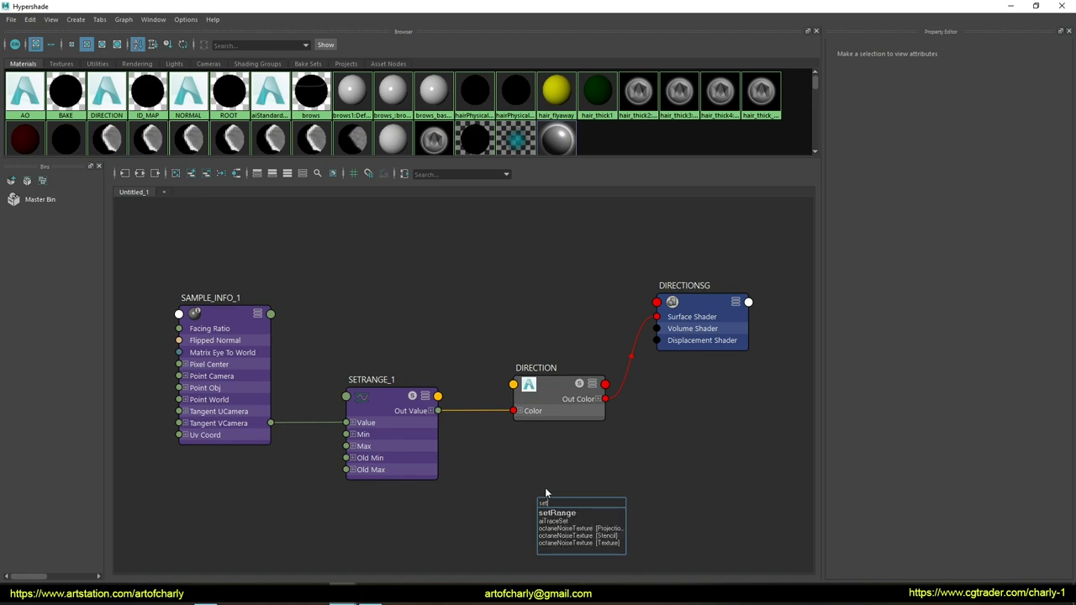
pyautogui.click(580, 513)
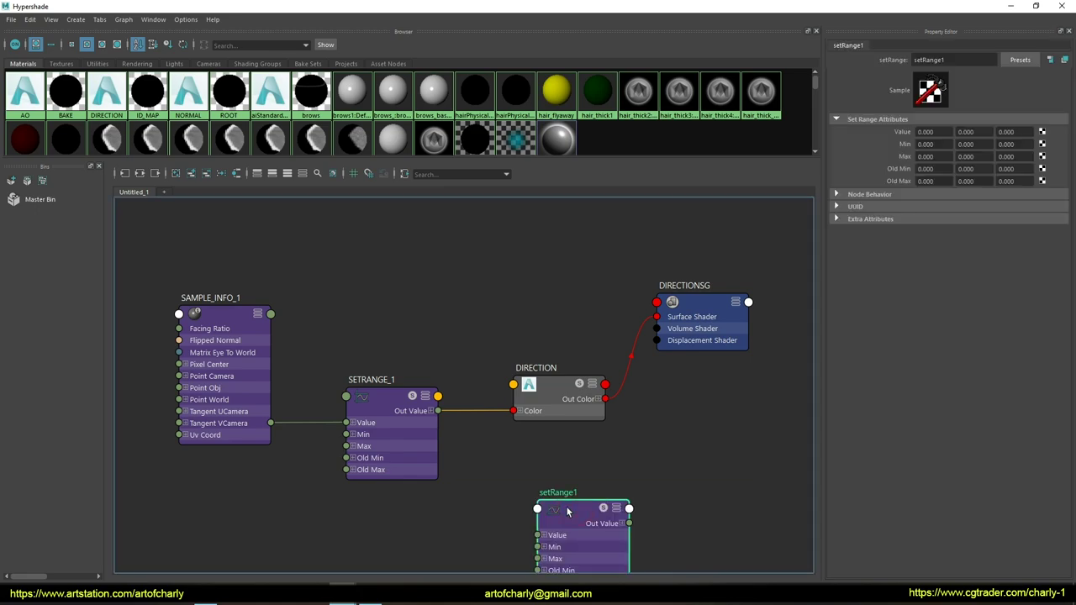
pyautogui.press('Delete')
# Step: Check SETRANGE_1 and SAMPLE_INFO_1, and create a samplerInfo node in the DIRECTION graph and delete it again
pyautogui.click(368, 390)
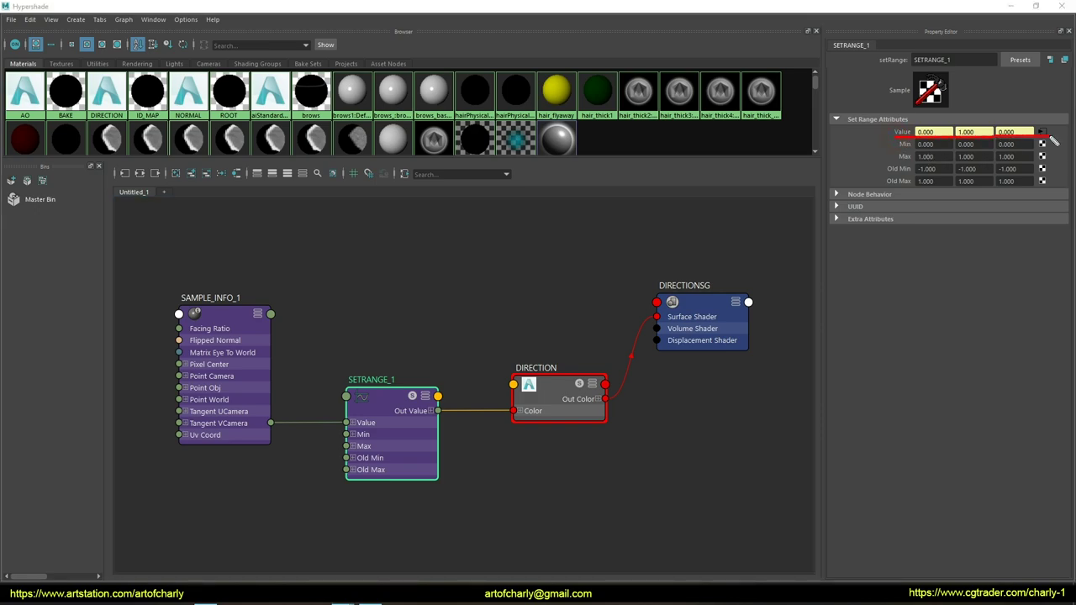
pyautogui.click(223, 320)
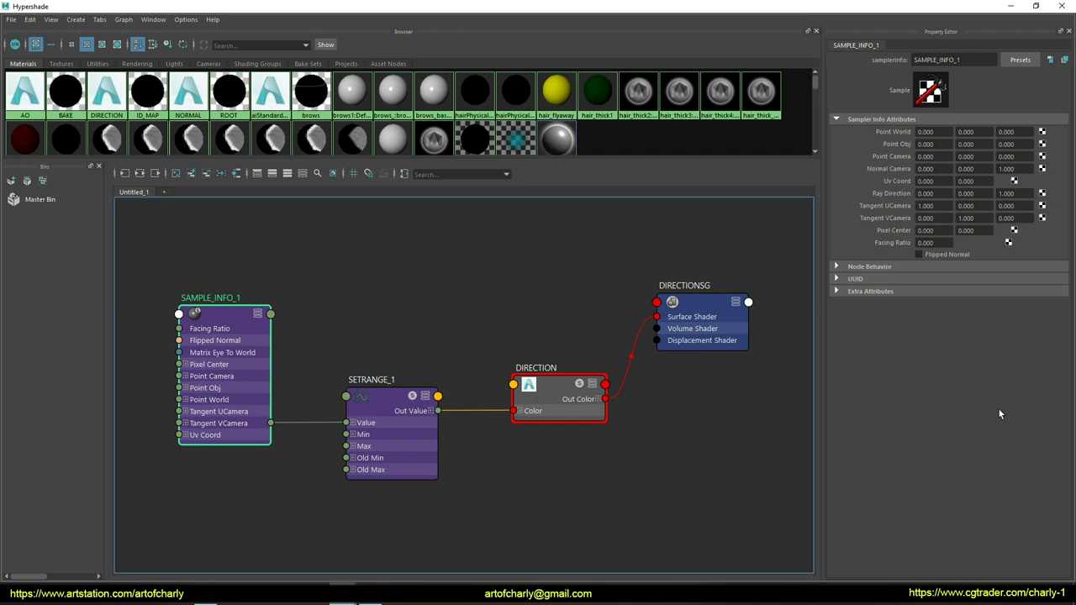
pyautogui.click(507, 471)
pyautogui.press('Tab')
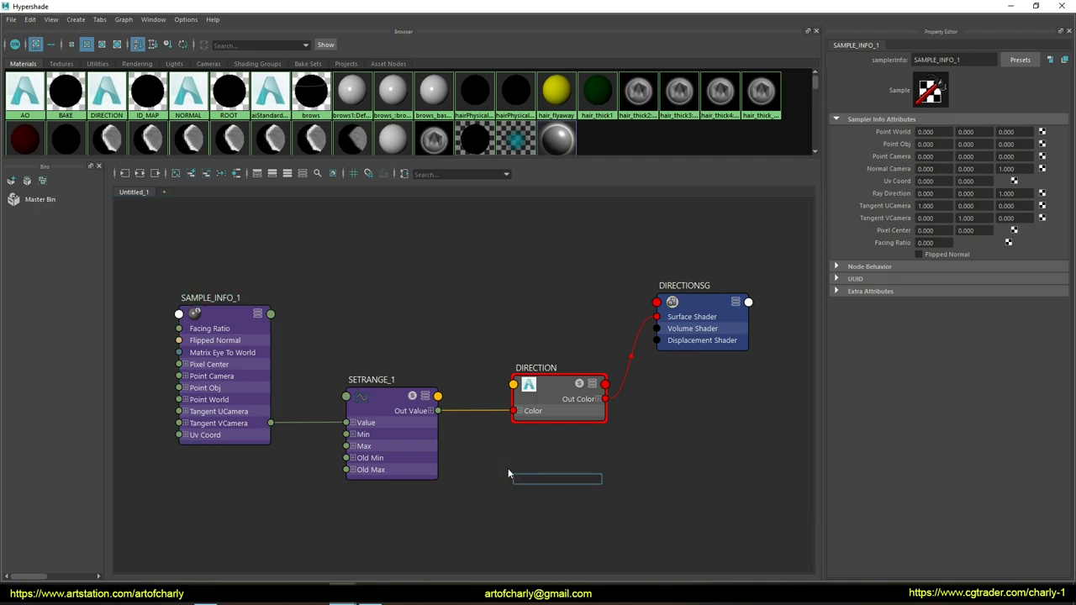
pyautogui.write('sample')
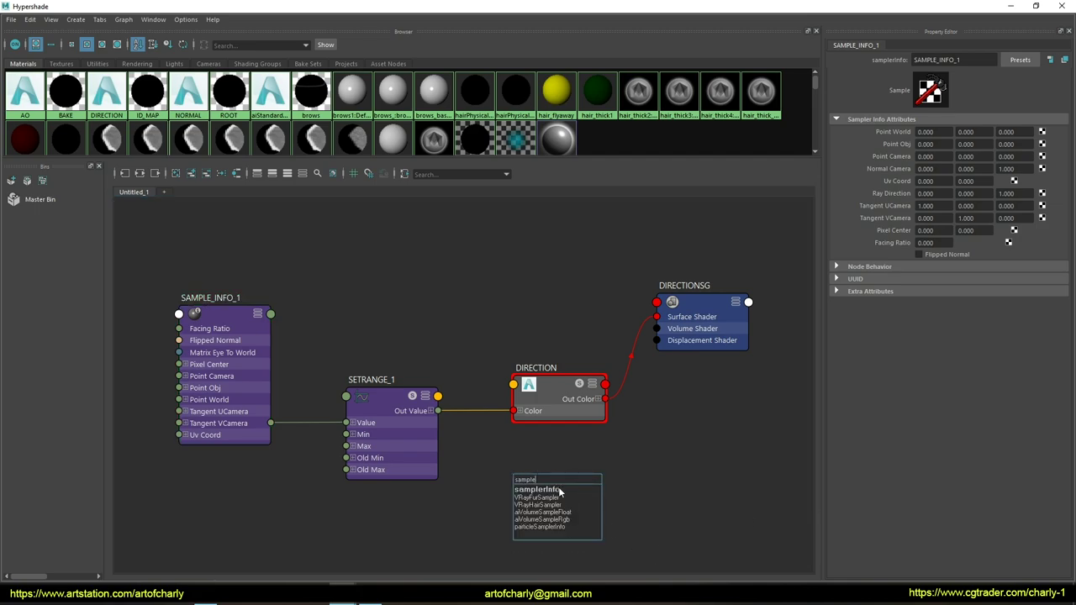
pyautogui.click(560, 491)
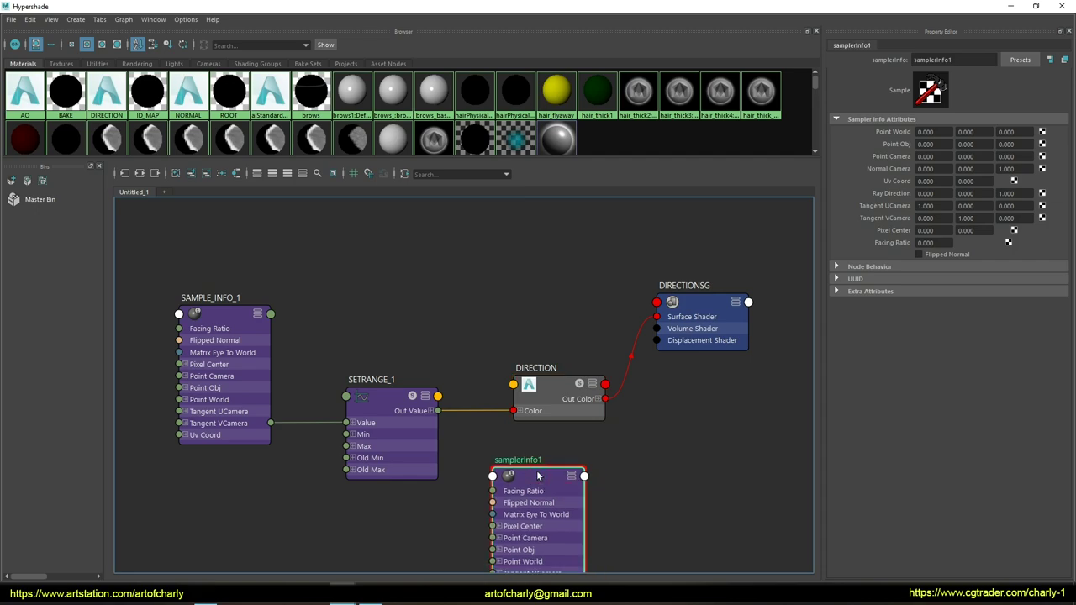
pyautogui.press('Delete')
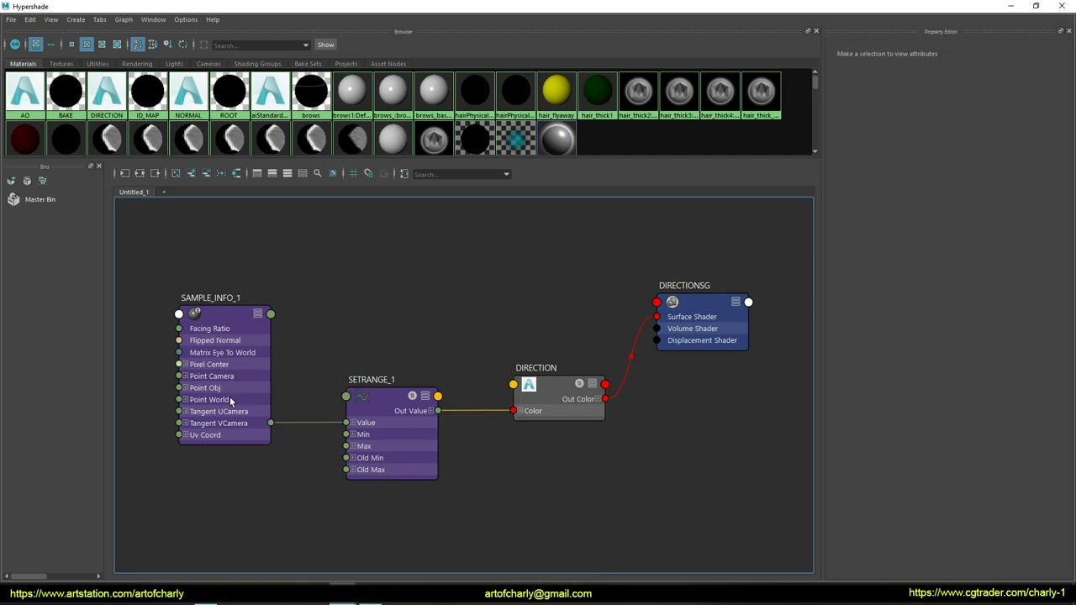
# Step: Review the connected SAMPLE_INFO_1, SETRANGE_1 and DIRECTION nodes and their attributes one by one
pyautogui.click(220, 316)
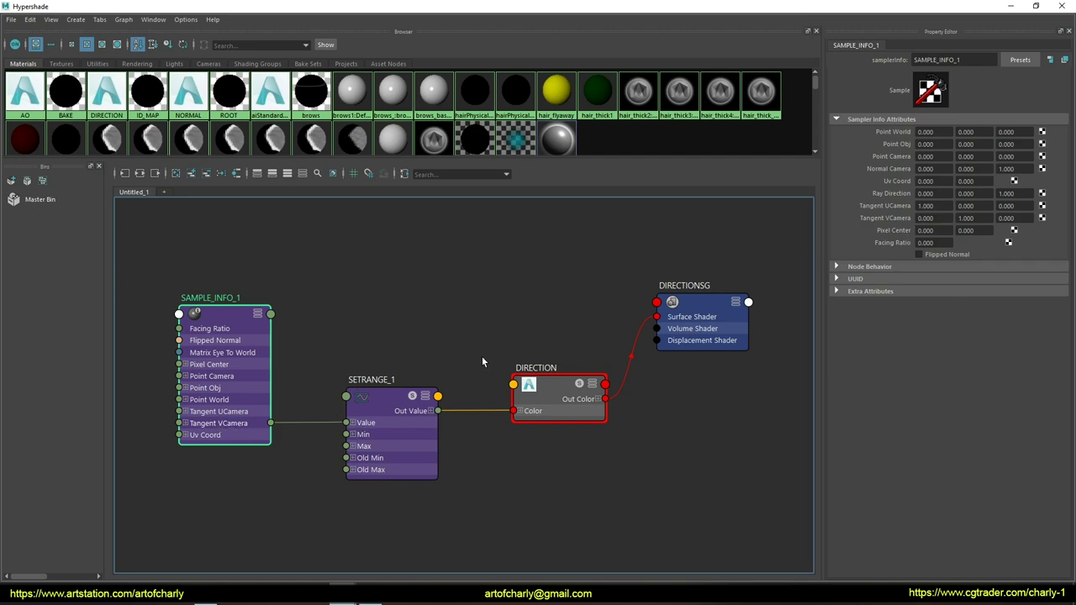
pyautogui.moveTo(141, 240); pyautogui.dragTo(829, 508)
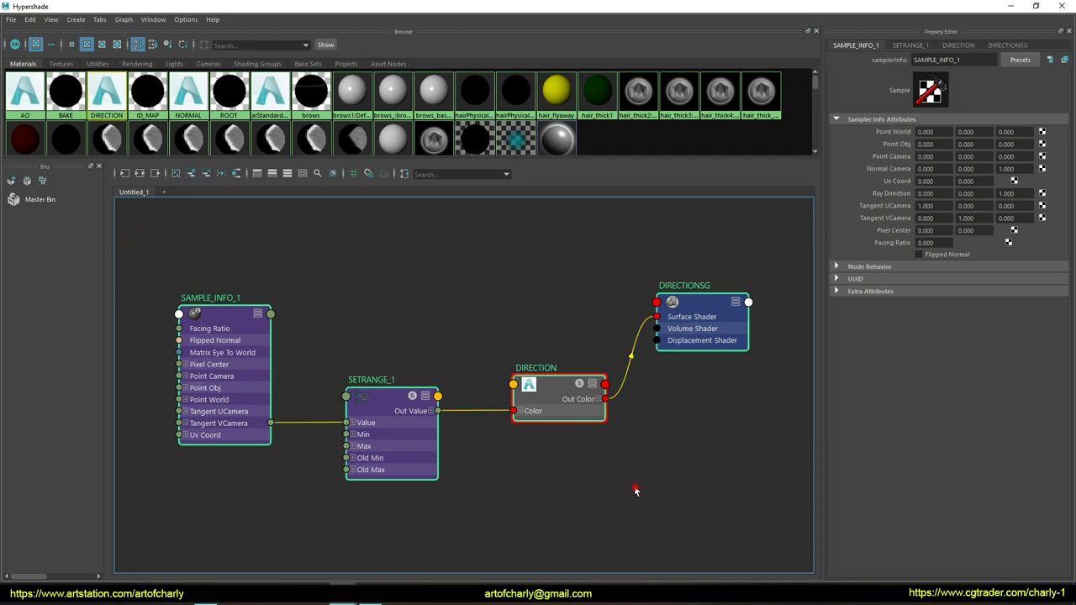
pyautogui.click(637, 489)
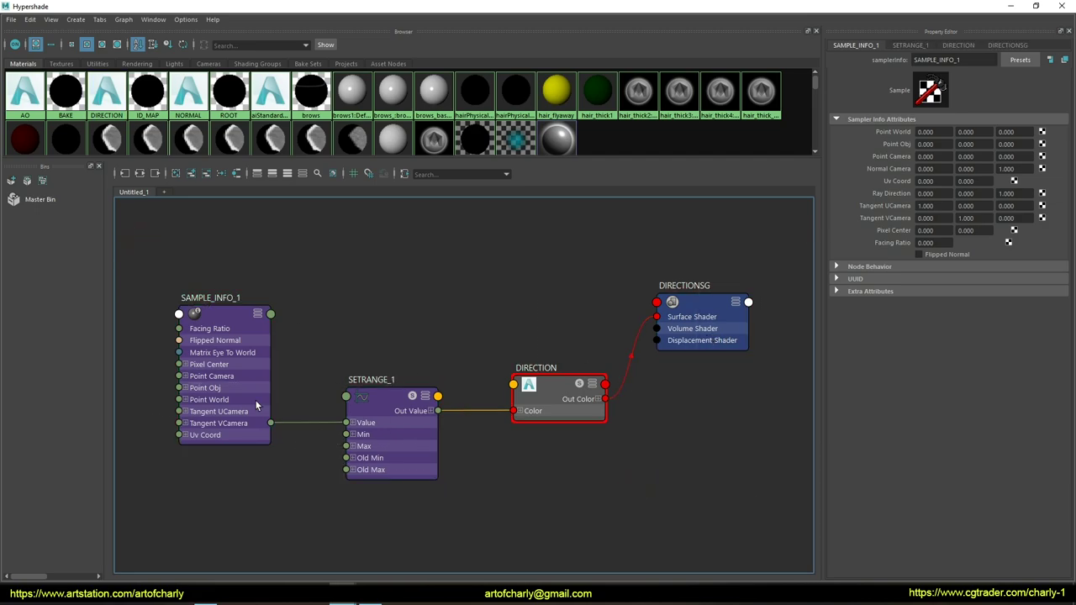
pyautogui.click(222, 313)
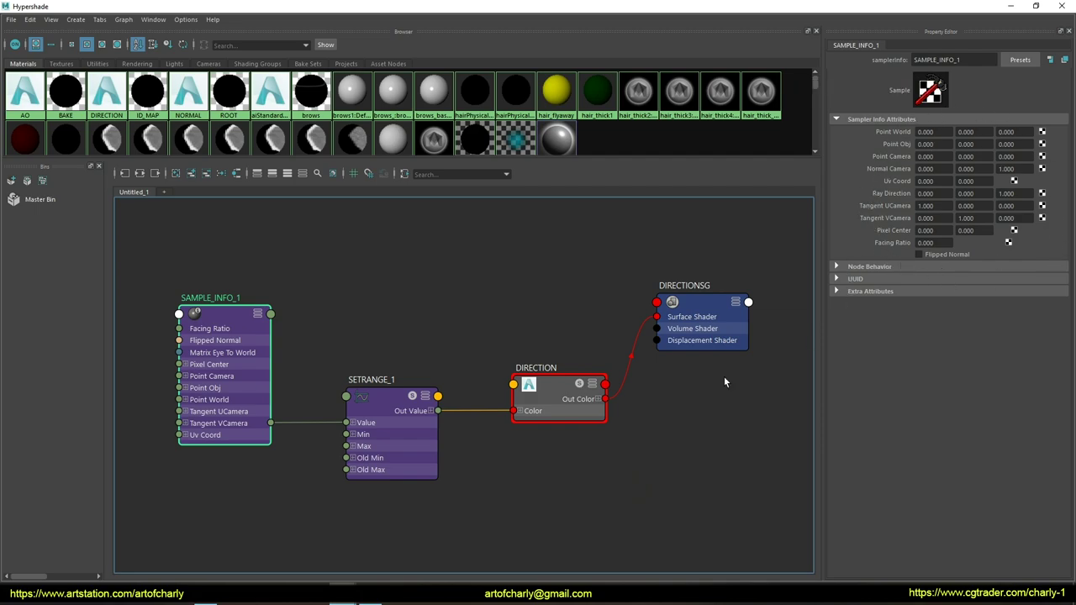
pyautogui.click(393, 401)
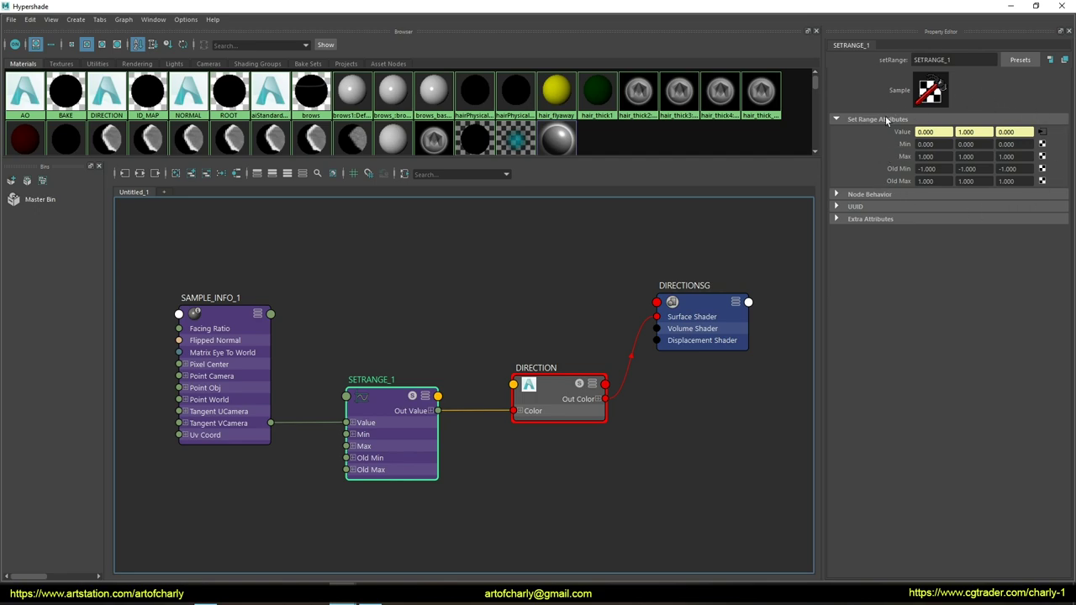
pyautogui.click(569, 383)
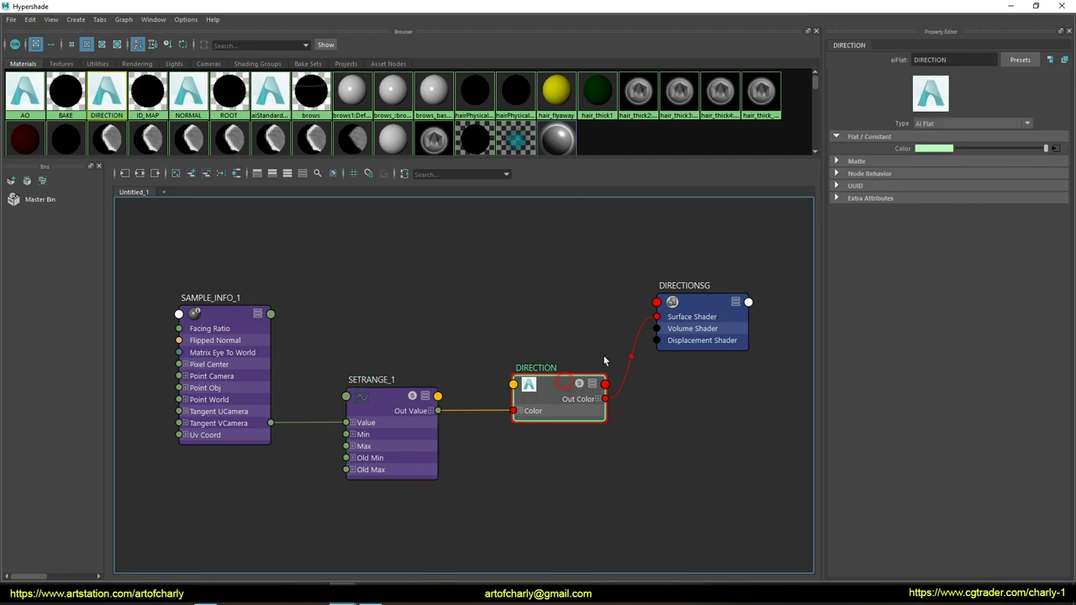
# Step: Check the AO AOV's custom shader in the Arnold render settings, and open the custom AOV creation dialog and cancel it
pyautogui.click(720, 91)
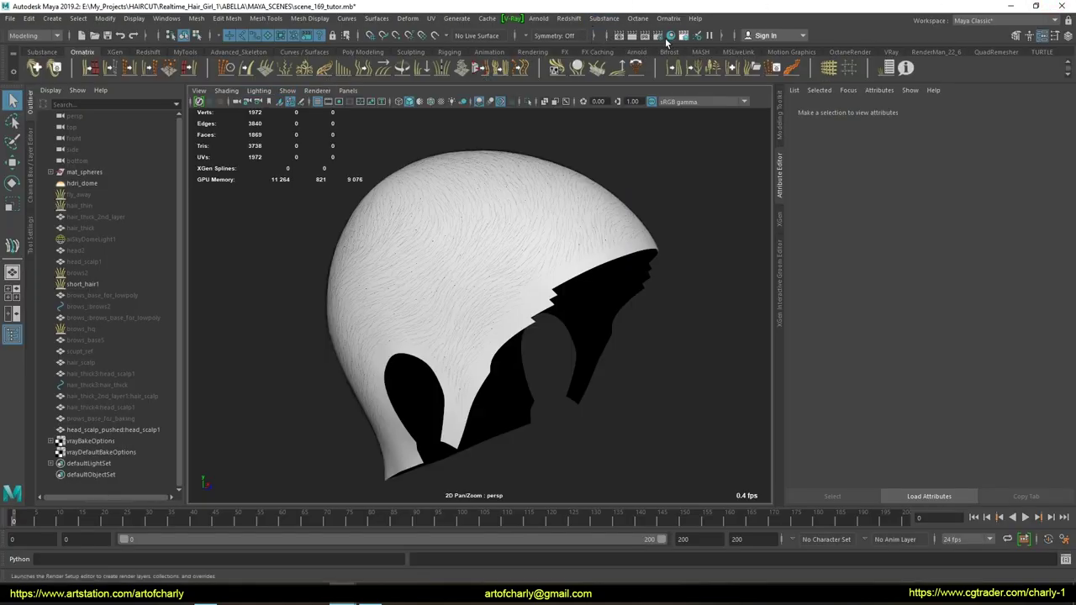
pyautogui.click(658, 37)
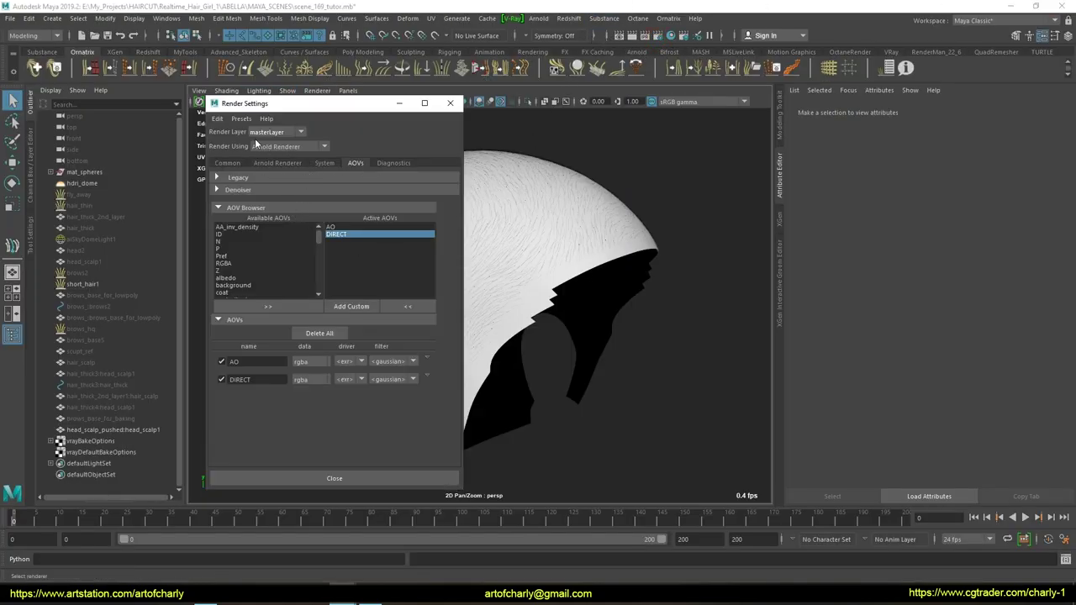
pyautogui.click(333, 227)
pyautogui.click(356, 306)
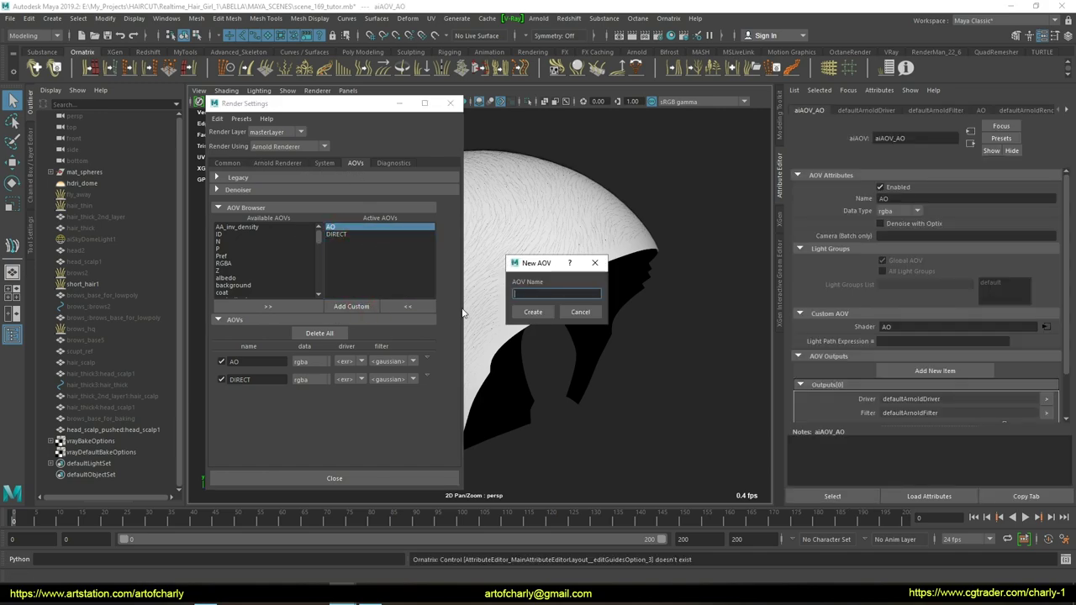
pyautogui.click(579, 313)
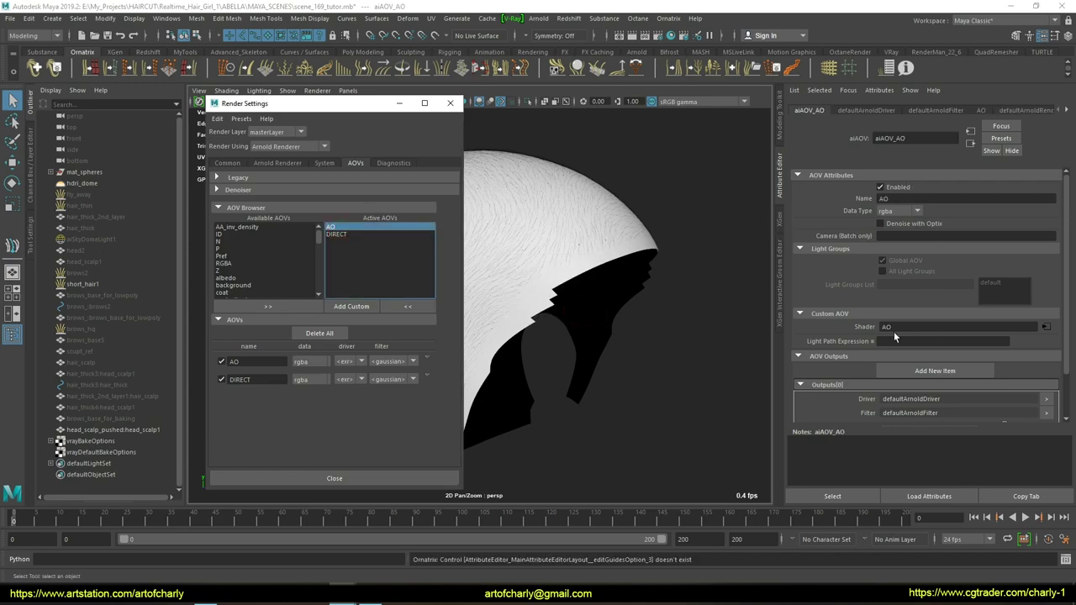
pyautogui.hotkey('ctrl', 'shift', '3')
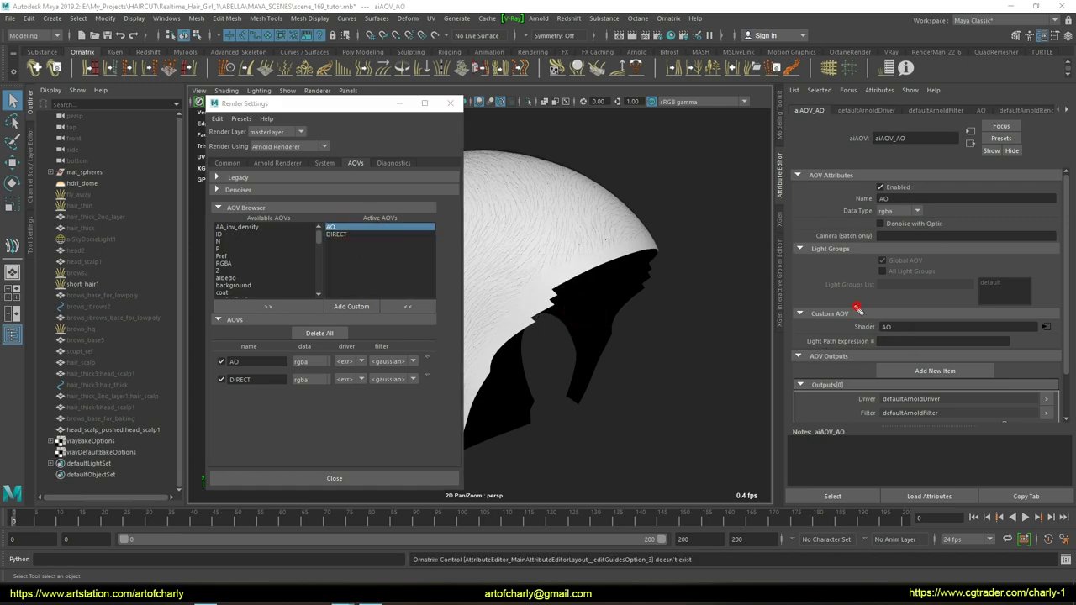
pyautogui.moveTo(856, 307)
pyautogui.mouseDown()
pyautogui.moveTo(893, 341)
pyautogui.moveTo(837, 316)
pyautogui.mouseUp()
pyautogui.press('Escape')
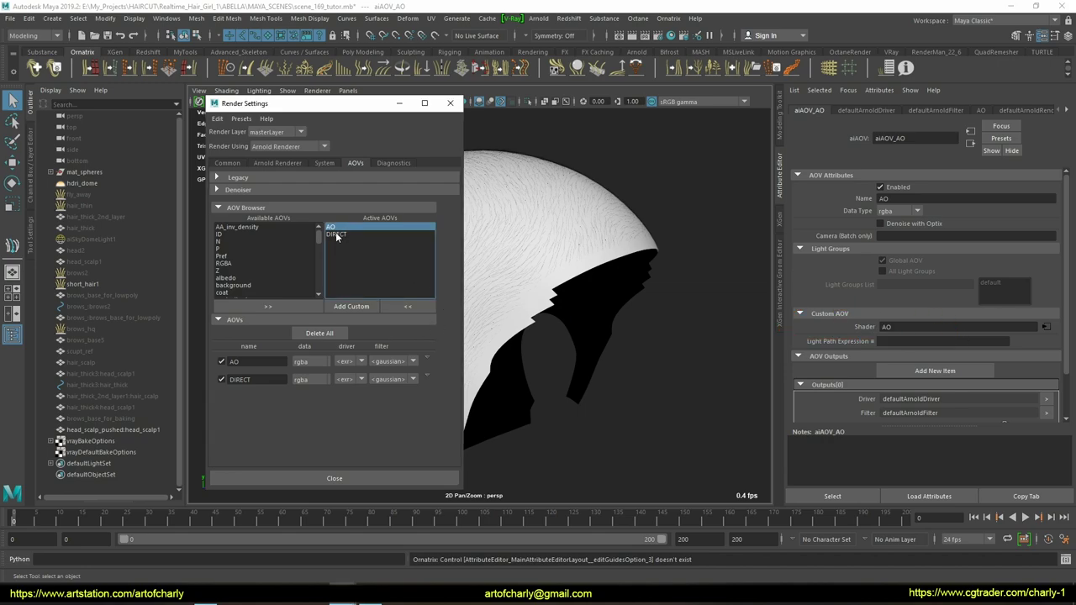
# Step: Check the DIRECT AOV's custom shader assignment and close the render settings
pyautogui.click(336, 235)
pyautogui.moveTo(901, 300); pyautogui.dragTo(972, 316)
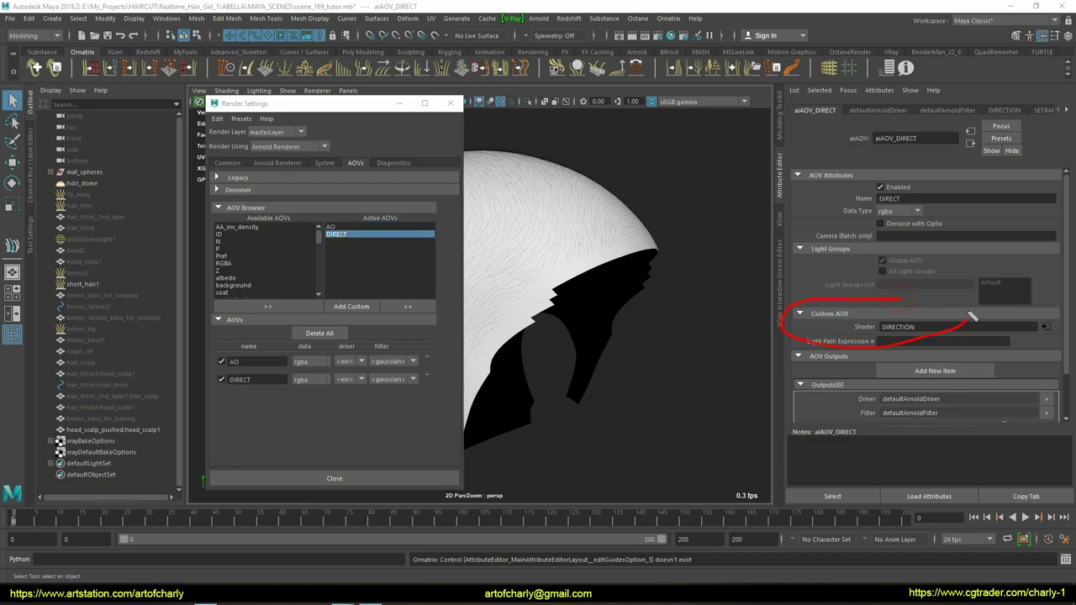
pyautogui.press('Escape')
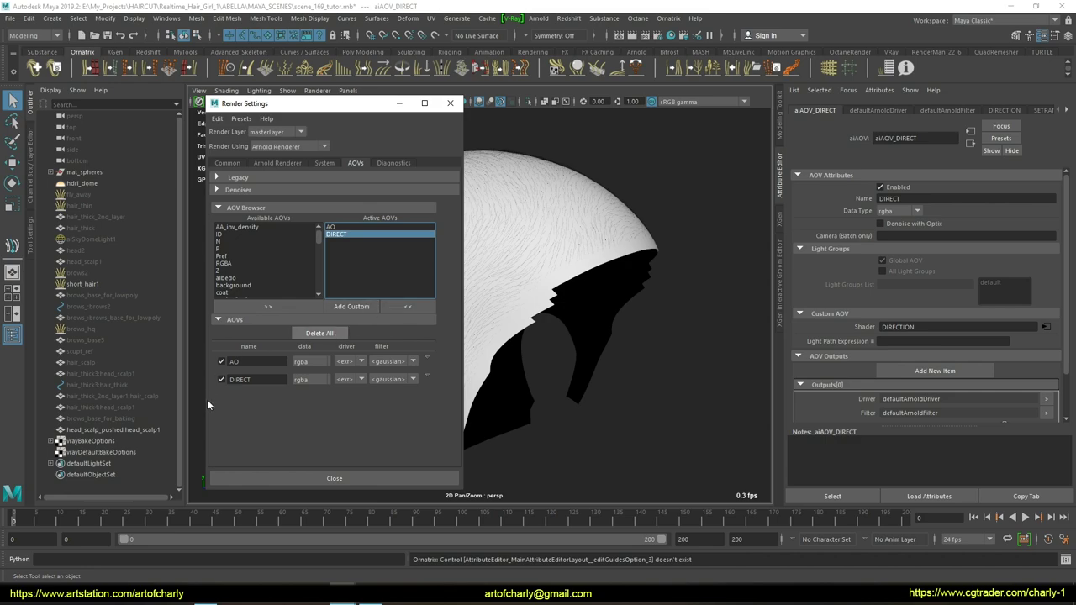
pyautogui.moveTo(421, 342)
pyautogui.mouseDown()
pyautogui.moveTo(212, 341)
pyautogui.moveTo(480, 395)
pyautogui.moveTo(403, 346)
pyautogui.mouseUp()
pyautogui.press('Escape')
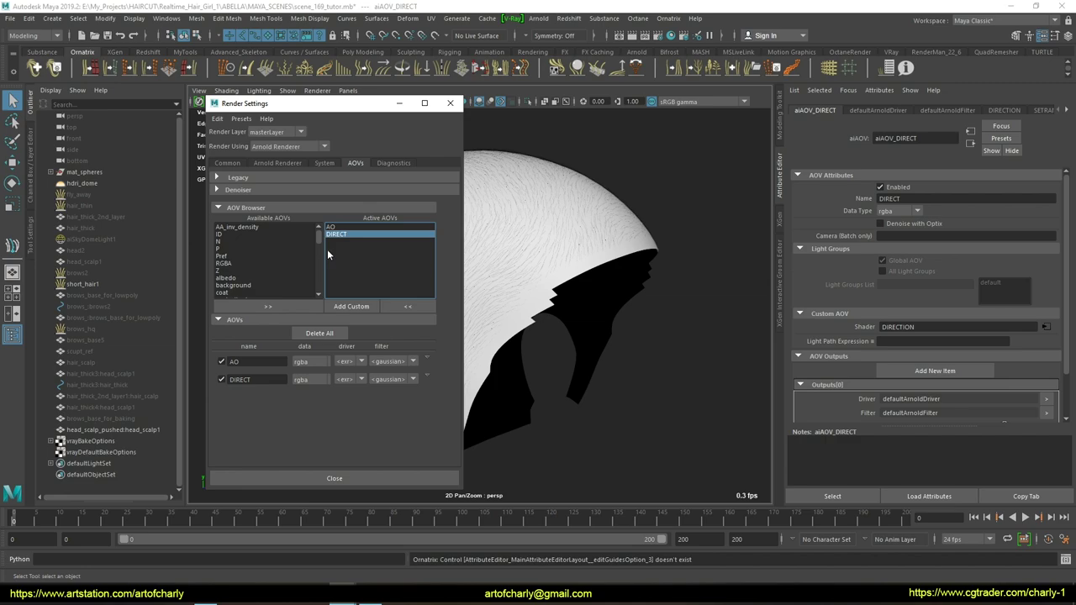
pyautogui.click(450, 103)
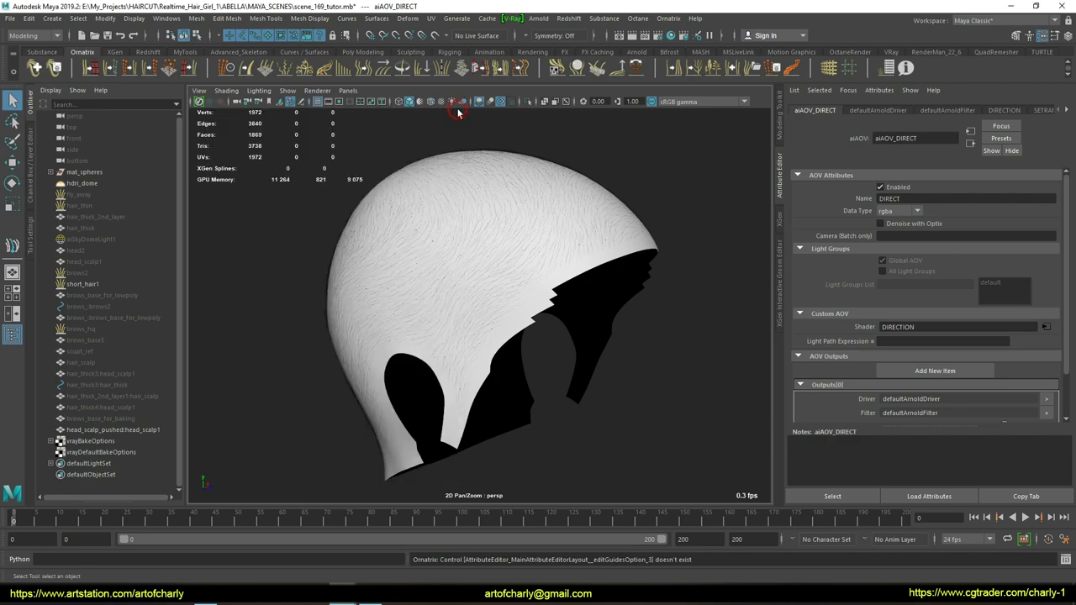
# Step: Open Arnold's Render To Texture for the pushed head scalp mesh with output folder D, resolution 4096 and 10 camera samples
pyautogui.click(636, 52)
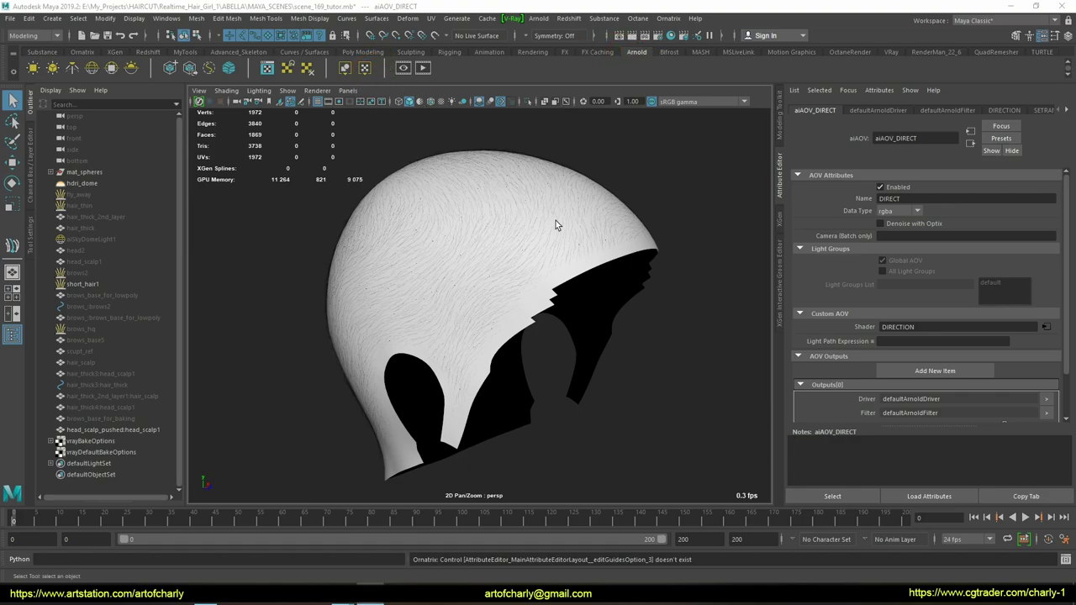
pyautogui.click(614, 310)
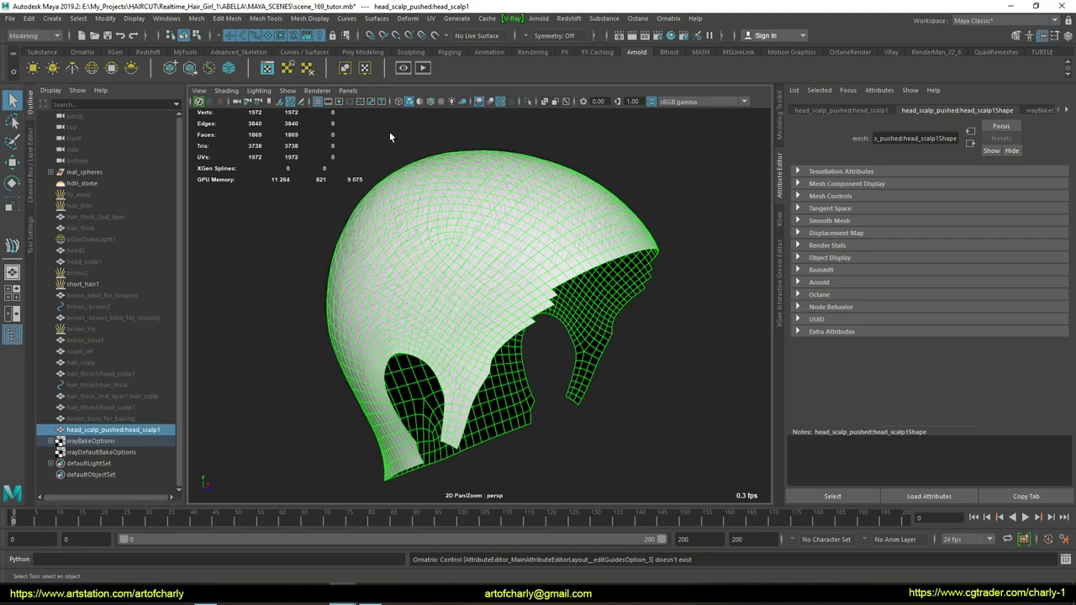
pyautogui.click(368, 71)
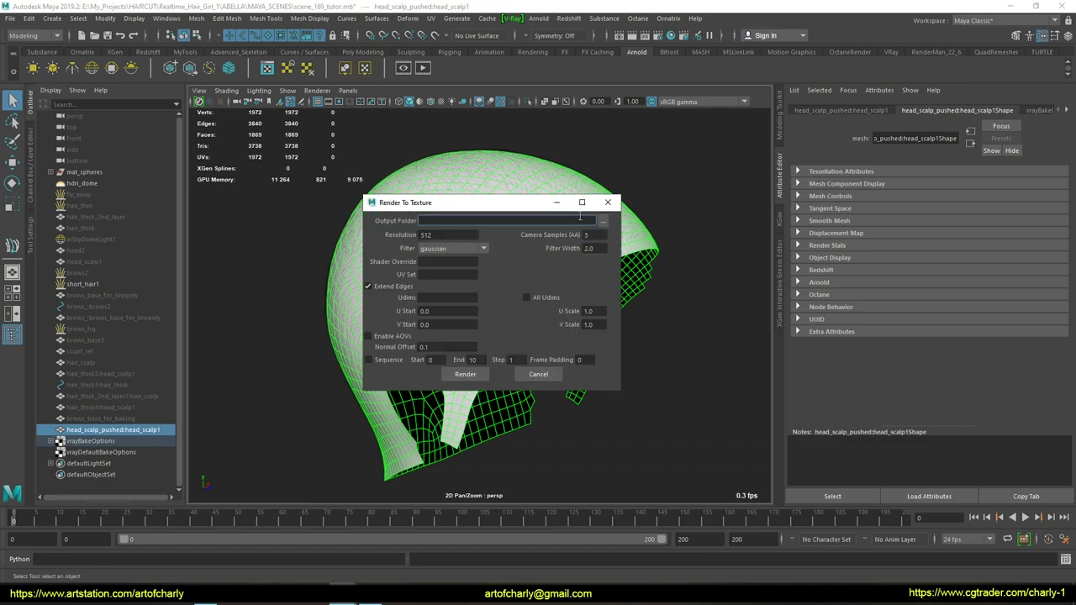
pyautogui.write('D')
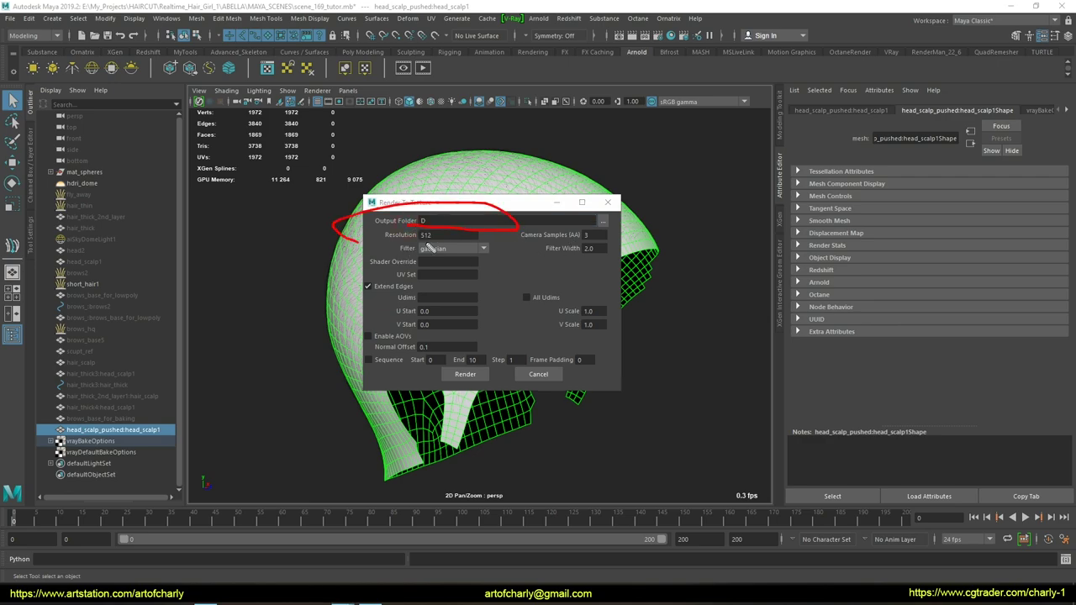
pyautogui.doubleClick(448, 235)
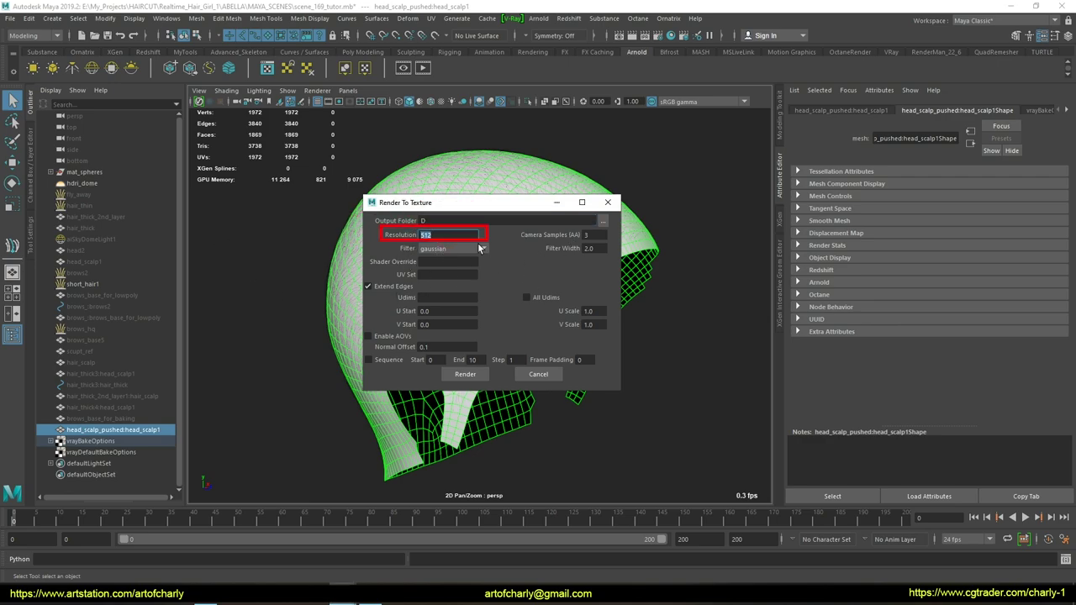
pyautogui.write('4096')
pyautogui.click(587, 234)
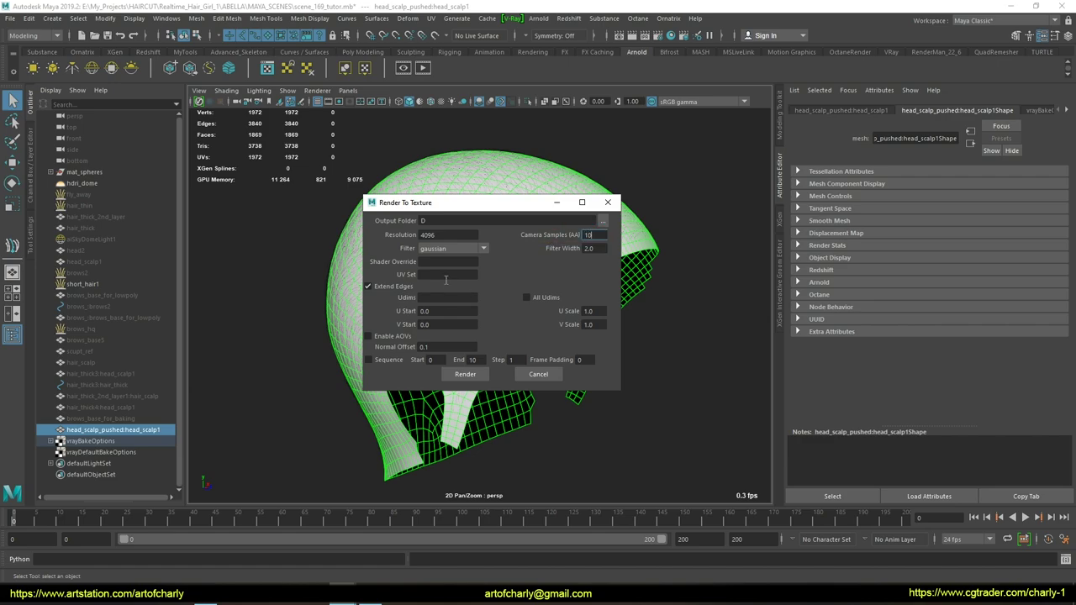
# Step: Set the texture render's filter width to 1.5, enable AOVs and set the normal offset to 5
pyautogui.doubleClick(590, 248)
pyautogui.click(375, 336)
pyautogui.doubleClick(435, 346)
pyautogui.write('5')
# Step: Switch to Knald, display the high-poly hair and the projection cage, and examine how the cage surrounds the scalp
pyautogui.hotkey('ctrl', 'alt', 'd')
pyautogui.moveTo(562, 173); pyautogui.dragTo(571, 141)
pyautogui.moveTo(560, 156)
pyautogui.mouseDown()
pyautogui.moveTo(575, 156)
pyautogui.moveTo(390, 477)
pyautogui.moveTo(550, 122)
pyautogui.mouseUp()
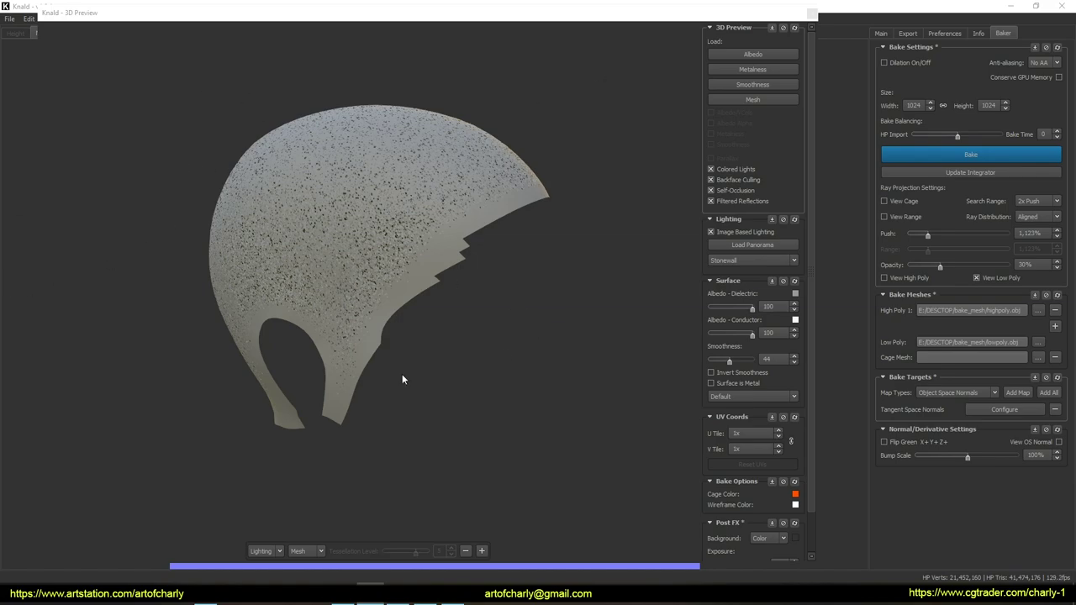
pyautogui.click(908, 279)
pyautogui.click(545, 232)
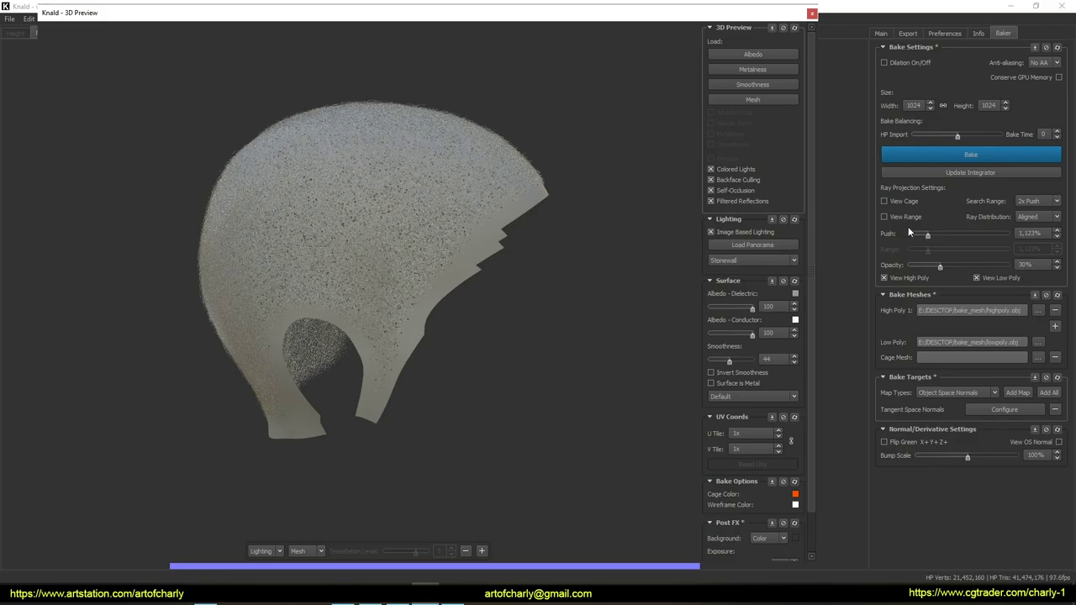
pyautogui.click(884, 201)
pyautogui.moveTo(500, 181)
pyautogui.mouseDown()
pyautogui.moveTo(449, 173)
pyautogui.moveTo(453, 191)
pyautogui.moveTo(423, 216)
pyautogui.moveTo(420, 286)
pyautogui.moveTo(477, 318)
pyautogui.moveTo(496, 252)
pyautogui.mouseUp()
pyautogui.scroll(3, 520, 141)
pyautogui.scroll(-3, 501, 174)
pyautogui.moveTo(497, 177)
pyautogui.mouseDown(button='middle')
pyautogui.moveTo(480, 197)
pyautogui.moveTo(485, 222)
pyautogui.mouseUp(button='middle')
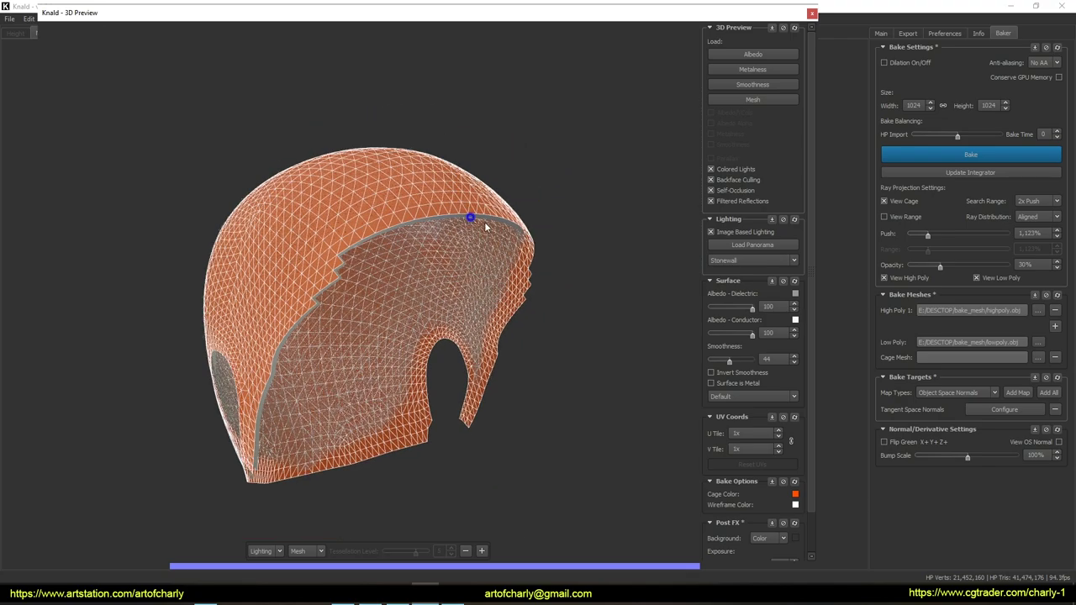
pyautogui.moveTo(482, 225); pyautogui.dragTo(500, 240)
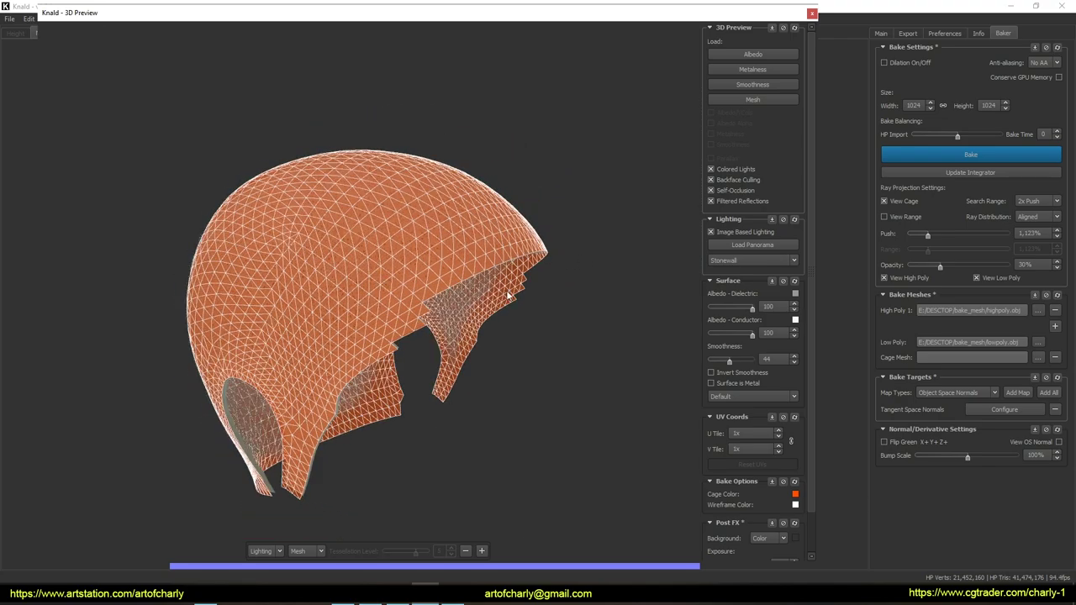
pyautogui.moveTo(569, 318)
pyautogui.mouseDown()
pyautogui.moveTo(620, 315)
pyautogui.moveTo(559, 300)
pyautogui.moveTo(567, 308)
pyautogui.mouseUp()
# Step: Reduce the projection cage's Push to 0.372% and inspect the crown of the scalp up close
pyautogui.moveTo(929, 236)
pyautogui.mouseDown()
pyautogui.moveTo(939, 236)
pyautogui.moveTo(924, 236)
pyautogui.mouseUp()
pyautogui.click(475, 139)
pyautogui.moveTo(476, 141); pyautogui.dragTo(480, 202)
pyautogui.scroll(4, 482, 156)
pyautogui.moveTo(160, 159)
pyautogui.mouseDown()
pyautogui.moveTo(500, 222)
pyautogui.moveTo(173, 132)
pyautogui.moveTo(136, 160)
pyautogui.mouseUp()
pyautogui.press('Escape')
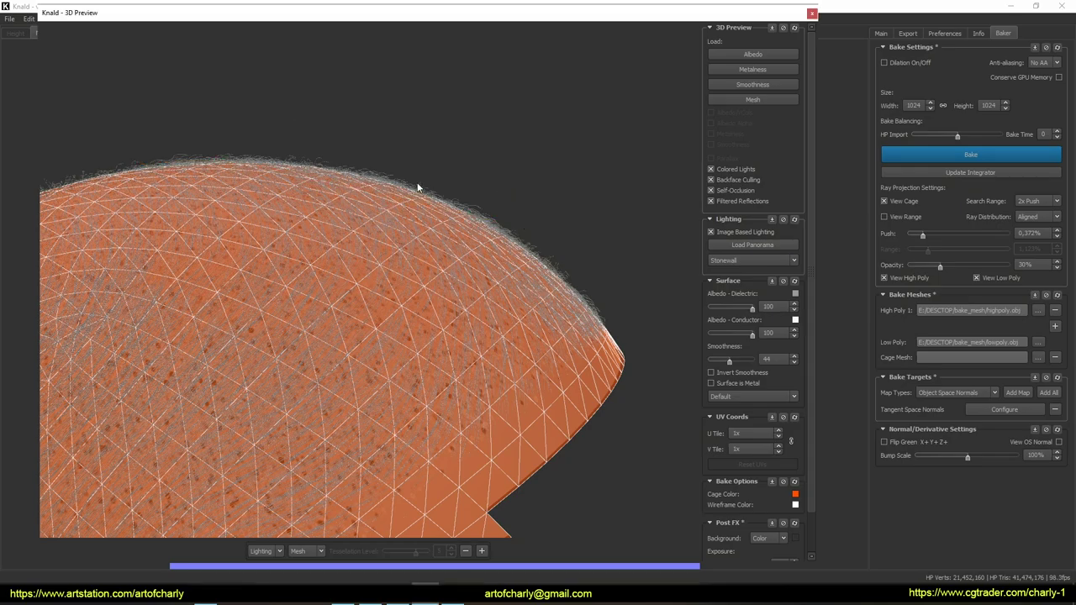
# Step: Examine how well the reduced cage covers the hair strands across the scalp
pyautogui.moveTo(418, 186)
pyautogui.mouseDown()
pyautogui.moveTo(409, 221)
pyautogui.moveTo(434, 211)
pyautogui.moveTo(432, 220)
pyautogui.mouseUp()
pyautogui.scroll(3, 420, 202)
pyautogui.hotkey('ctrl', 'alt', 'g')
pyautogui.moveTo(278, 285)
pyautogui.mouseDown()
pyautogui.moveTo(225, 295)
pyautogui.moveTo(287, 352)
pyautogui.moveTo(281, 424)
pyautogui.moveTo(427, 502)
pyautogui.mouseUp()
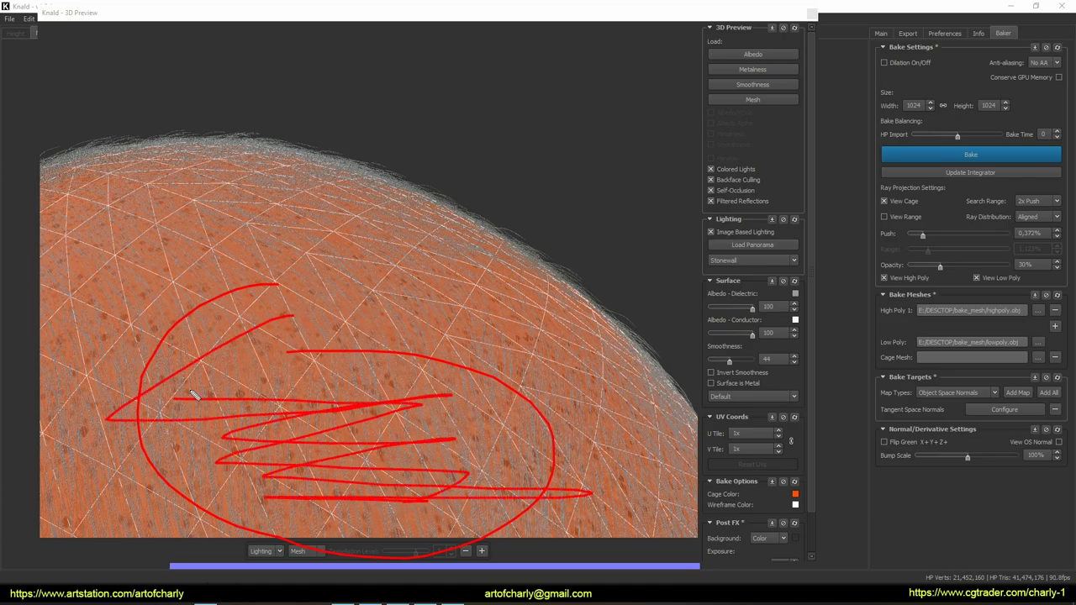
pyautogui.press('Escape')
pyautogui.scroll(-10, 535, 256)
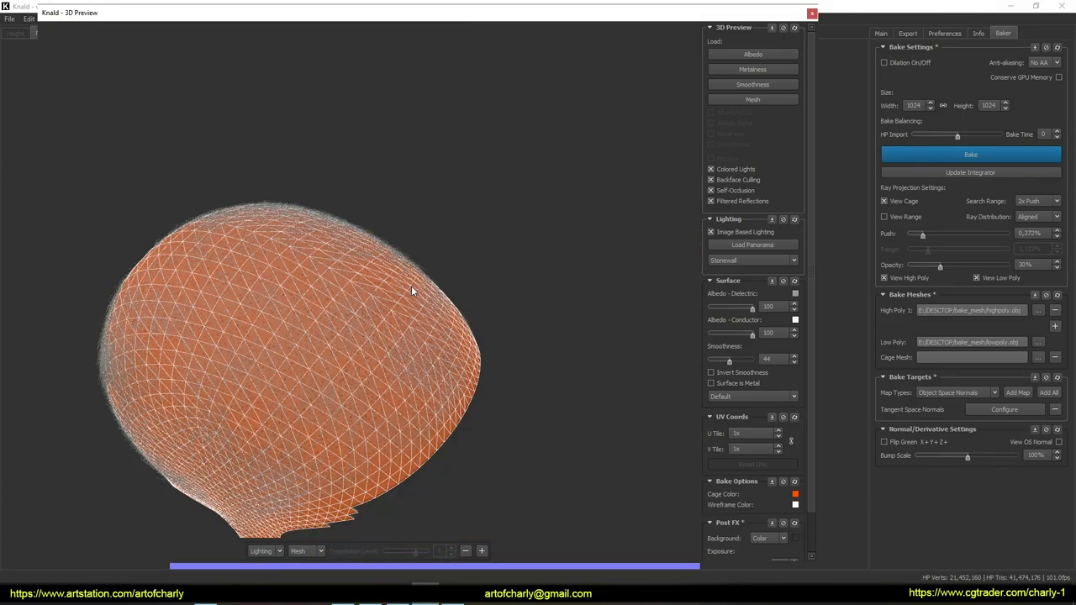
pyautogui.scroll(8, 412, 287)
pyautogui.moveTo(442, 287); pyautogui.dragTo(430, 262)
pyautogui.scroll(-6, 441, 257)
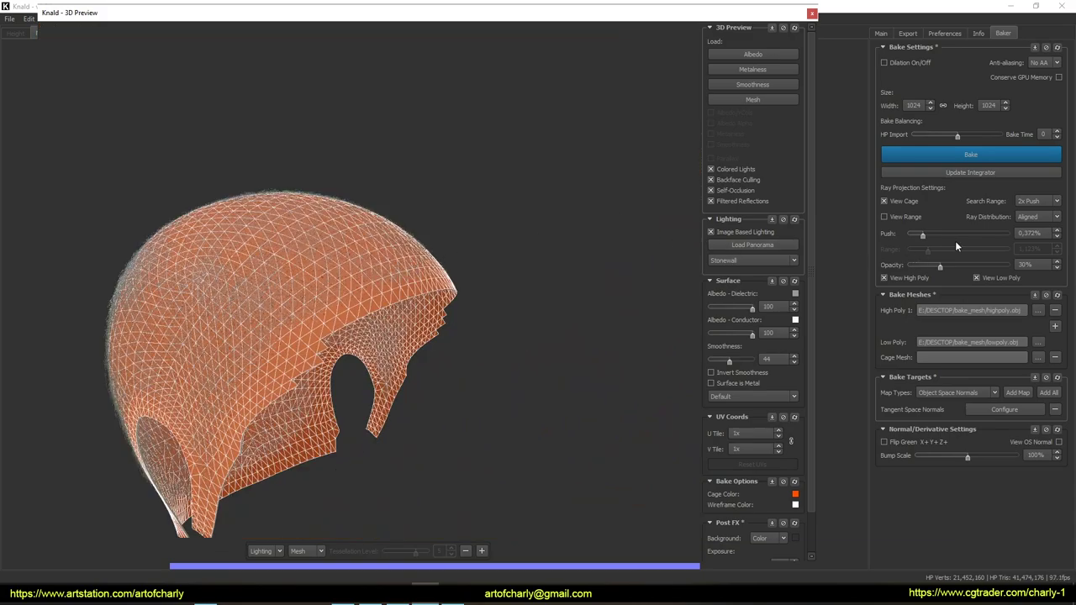
# Step: Raise the projection cage's Push to 5.329% and check its clearance around the hair from the front and side
pyautogui.moveTo(923, 236); pyautogui.dragTo(939, 232)
pyautogui.moveTo(488, 258); pyautogui.dragTo(168, 210)
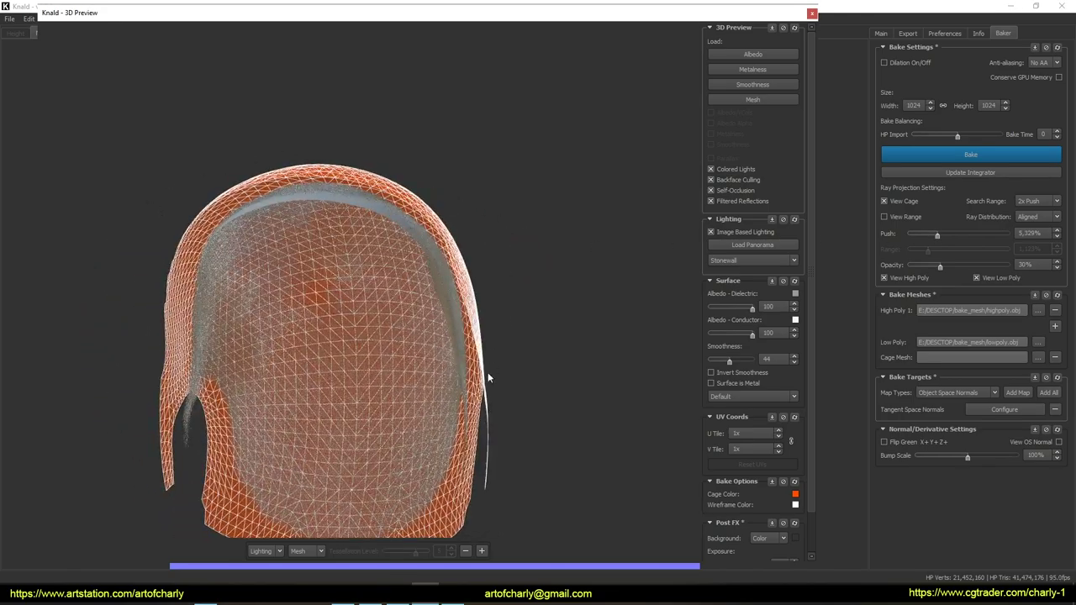
pyautogui.moveTo(488, 375); pyautogui.dragTo(502, 303)
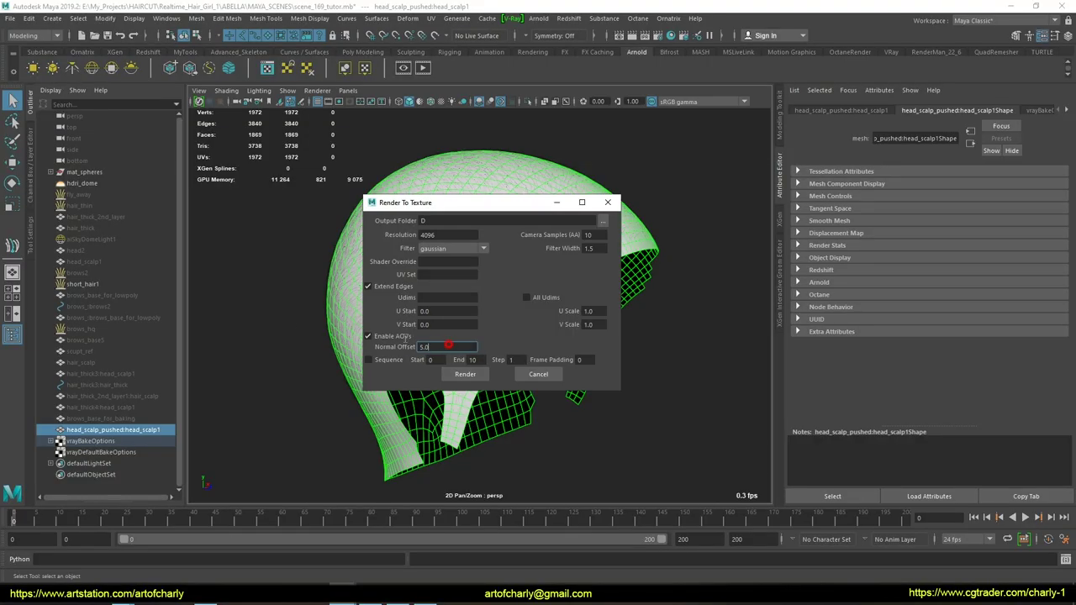
# Step: Switch back to Maya, review the texture render's normal offset, and check the HairFromGuides1 Viewport Count Fraction of the short hair
pyautogui.doubleClick(443, 347)
pyautogui.click(332, 400)
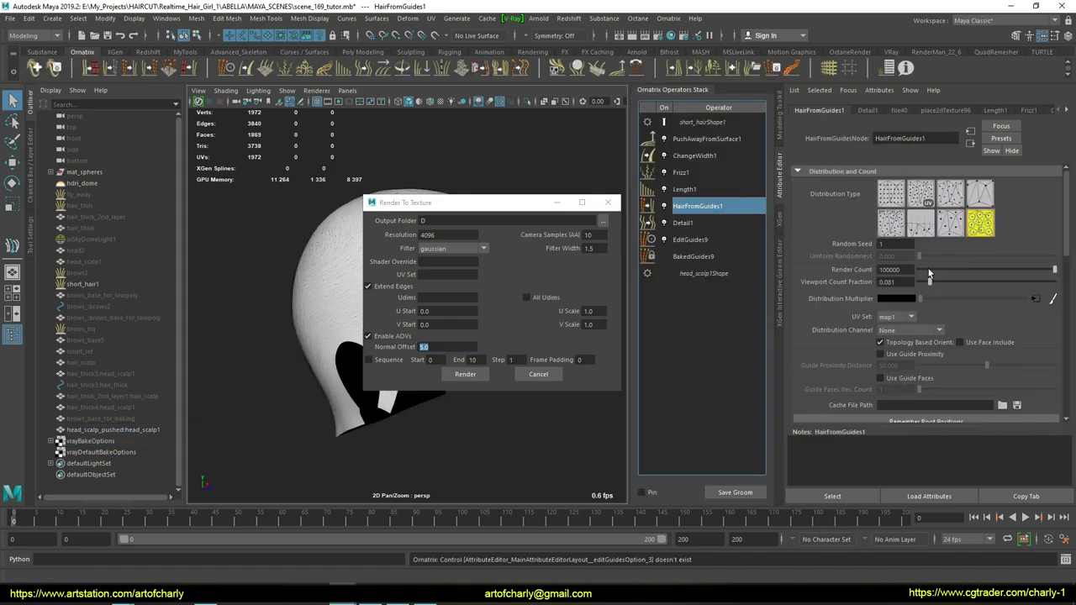
pyautogui.doubleClick(888, 282)
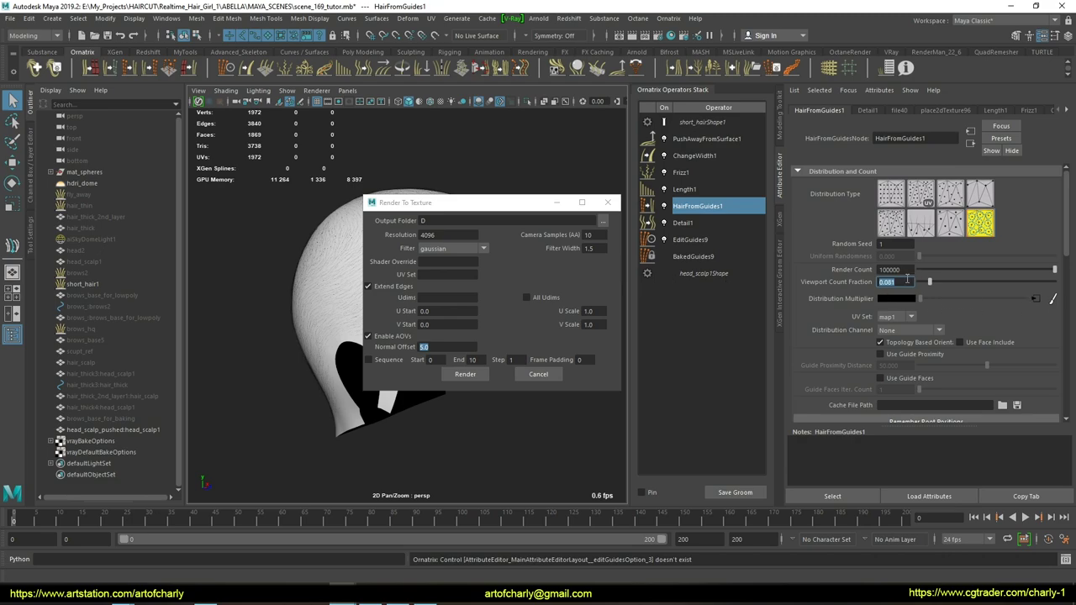
pyautogui.moveTo(804, 286); pyautogui.dragTo(877, 290)
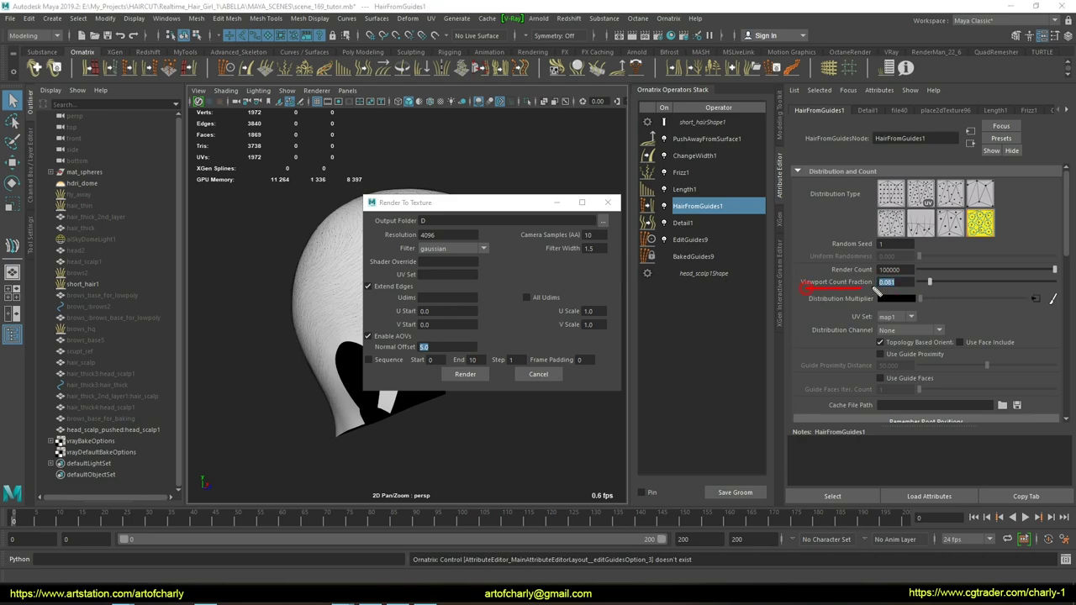
pyautogui.press('Escape')
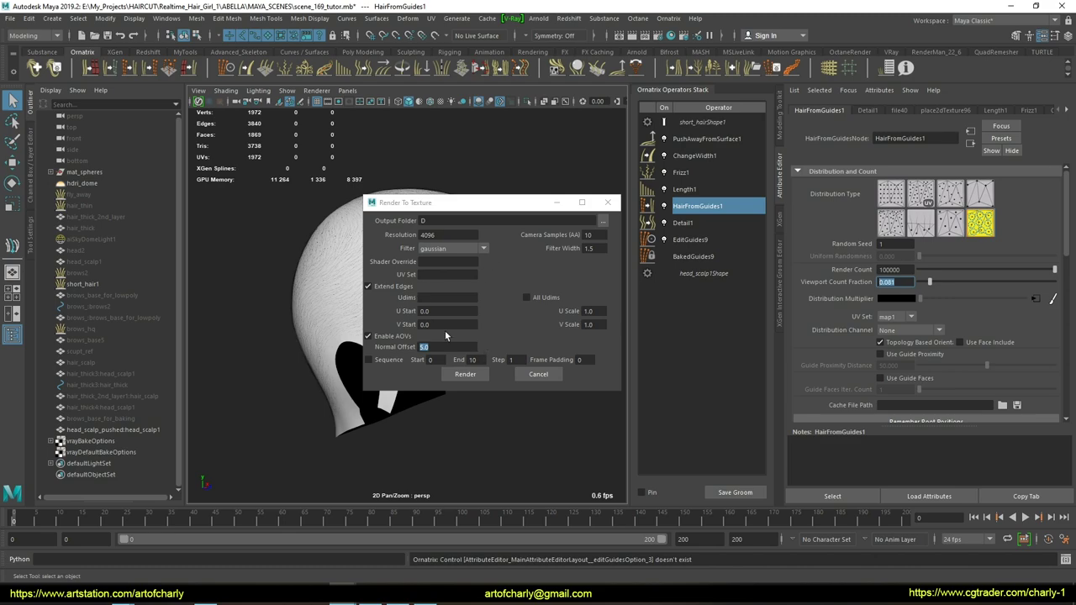
# Step: Render the pushed scalp mesh to texture in the arnold_baking folder with Extend Edges off, AOVs enabled and filter width 1.5
pyautogui.click(357, 337)
pyautogui.click(376, 290)
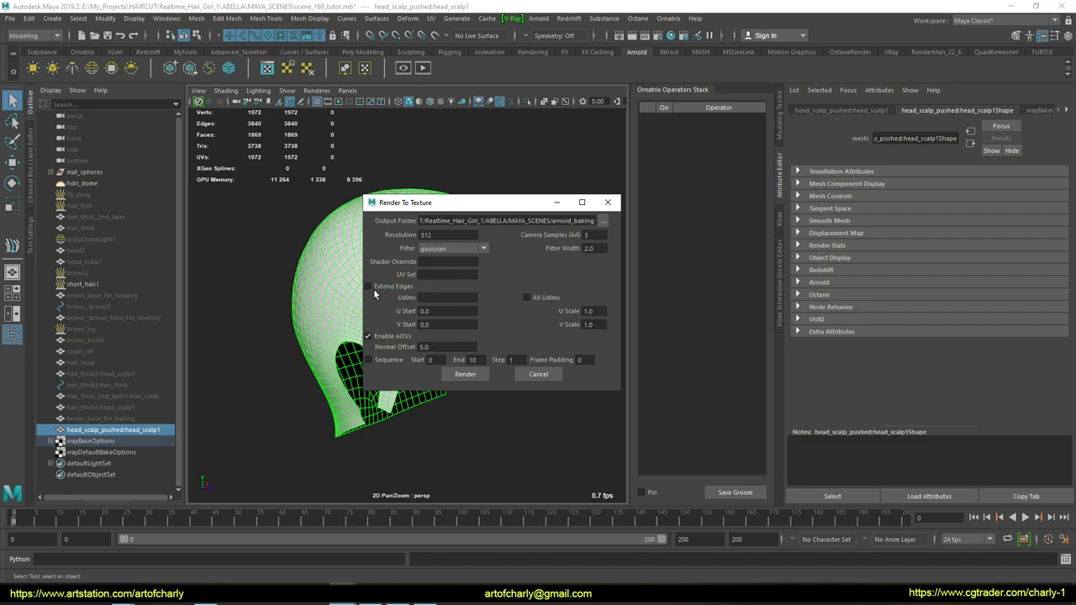
pyautogui.doubleClick(591, 234)
pyautogui.press('Tab')
pyautogui.write('1.5')
pyautogui.click(466, 374)
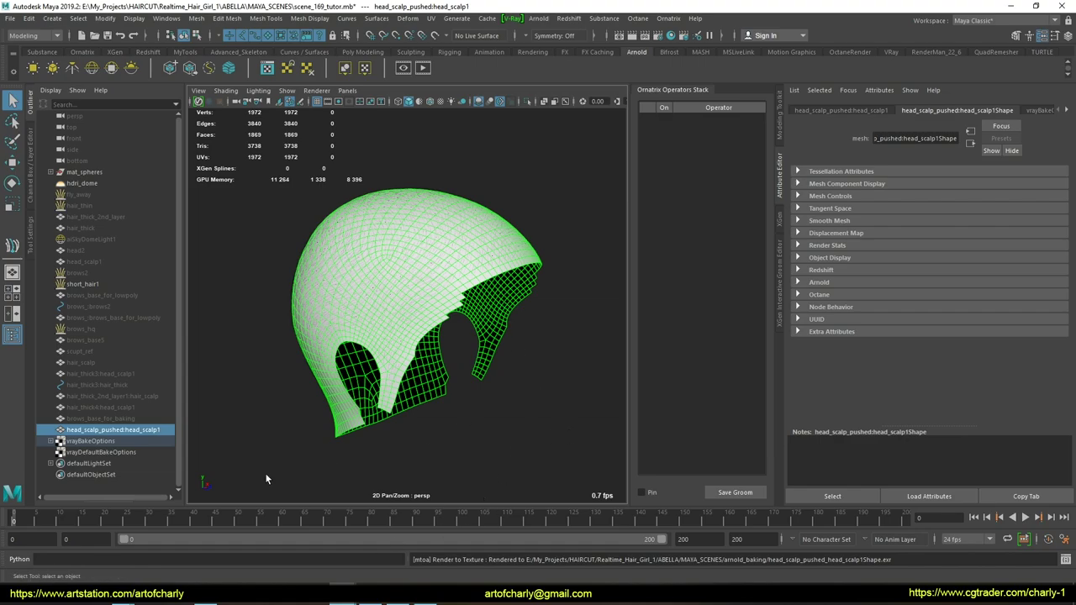
pyautogui.hotkey('ctrl', '2')
pyautogui.moveTo(7, 563)
pyautogui.mouseDown()
pyautogui.moveTo(124, 581)
pyautogui.moveTo(49, 583)
pyautogui.moveTo(110, 577)
pyautogui.mouseUp()
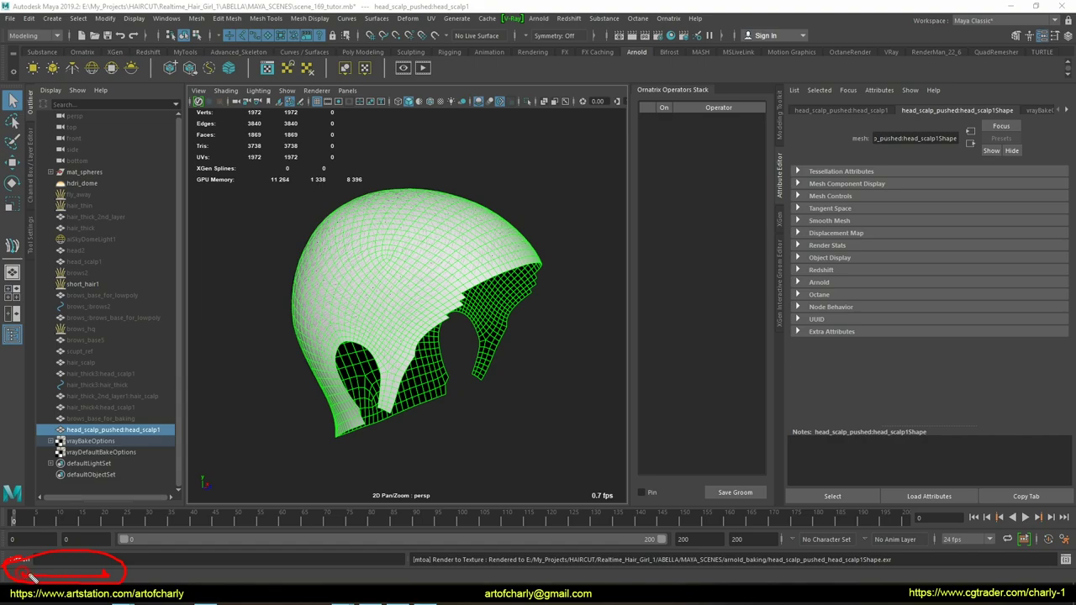
pyautogui.press('Escape')
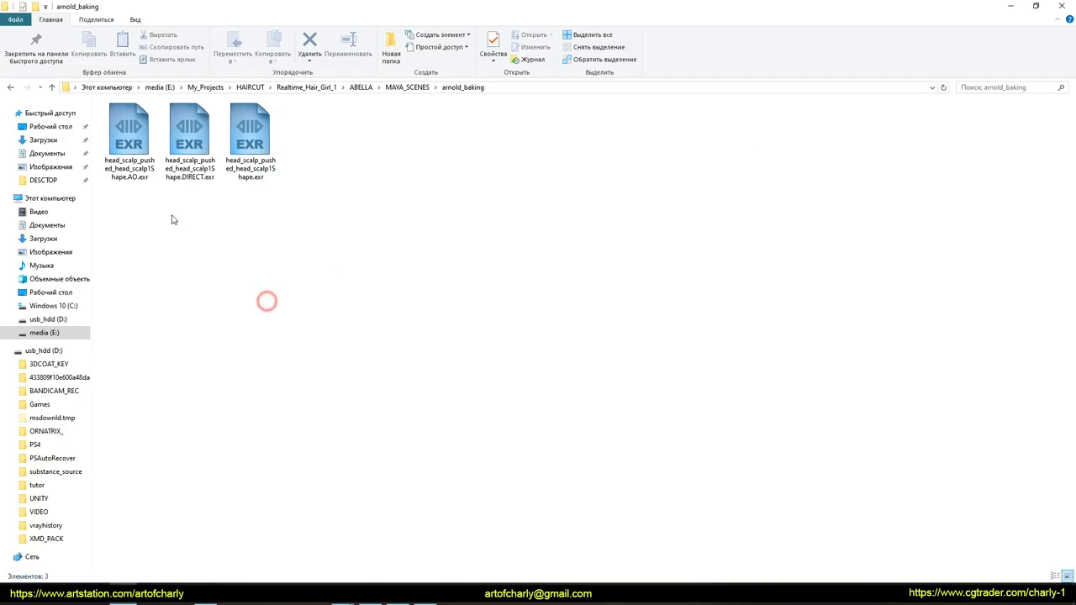
# Step: Review the baked AO, DIRECT and main EXR renders from the arnold_baking folder
pyautogui.doubleClick(122, 148)
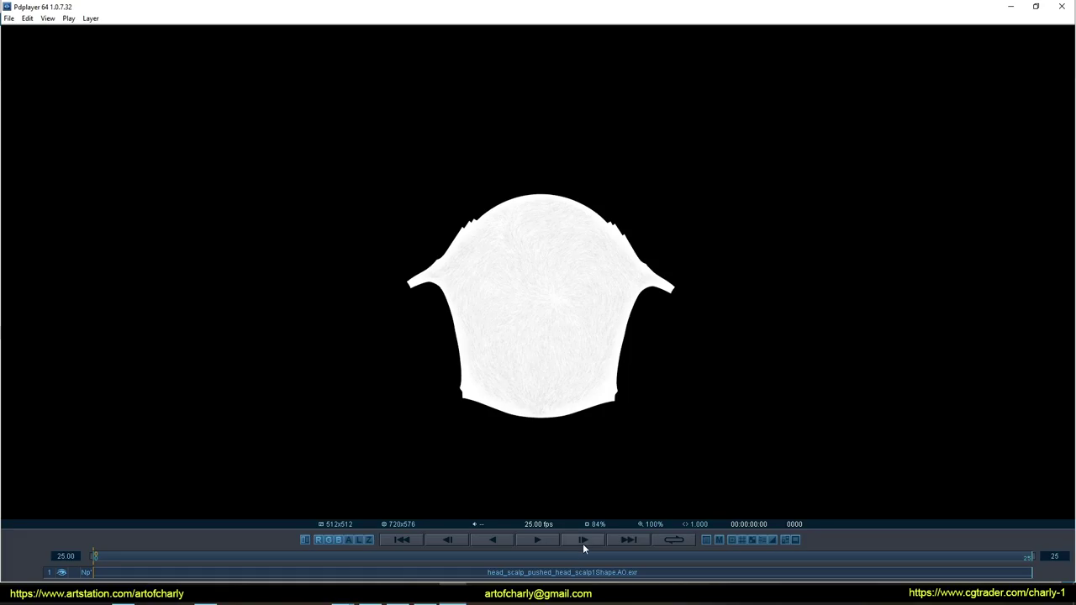
pyautogui.click(587, 540)
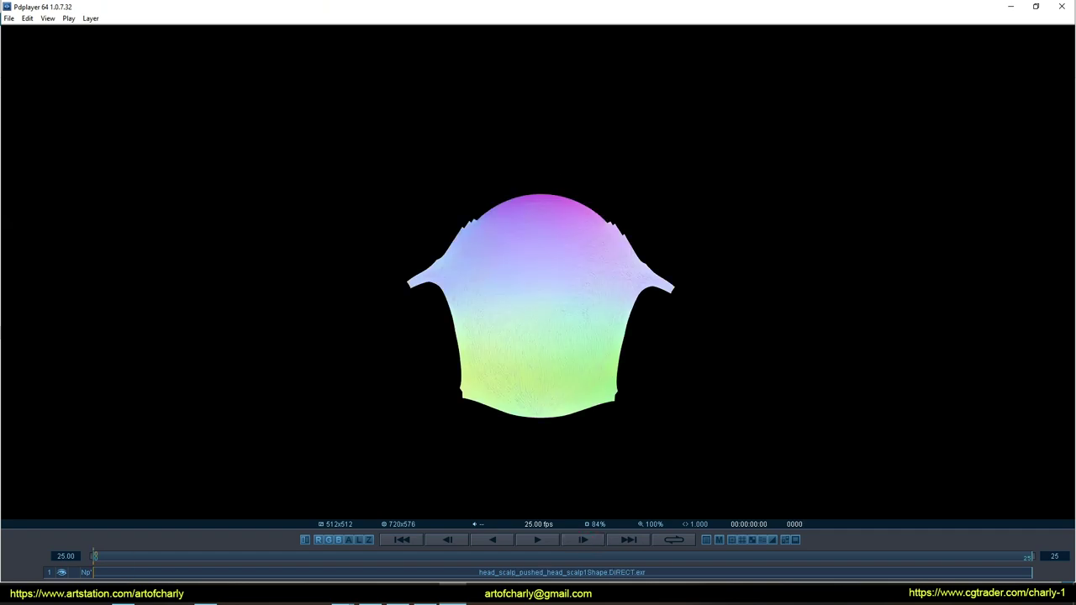
pyautogui.click(1062, 6)
pyautogui.doubleClick(250, 134)
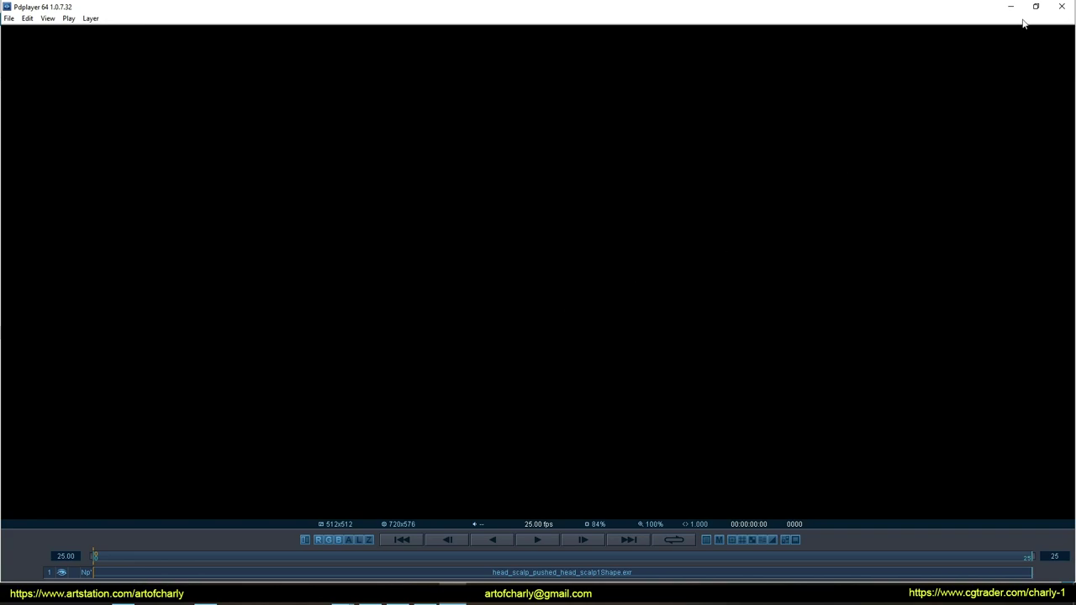
pyautogui.click(1062, 6)
pyautogui.click(313, 260)
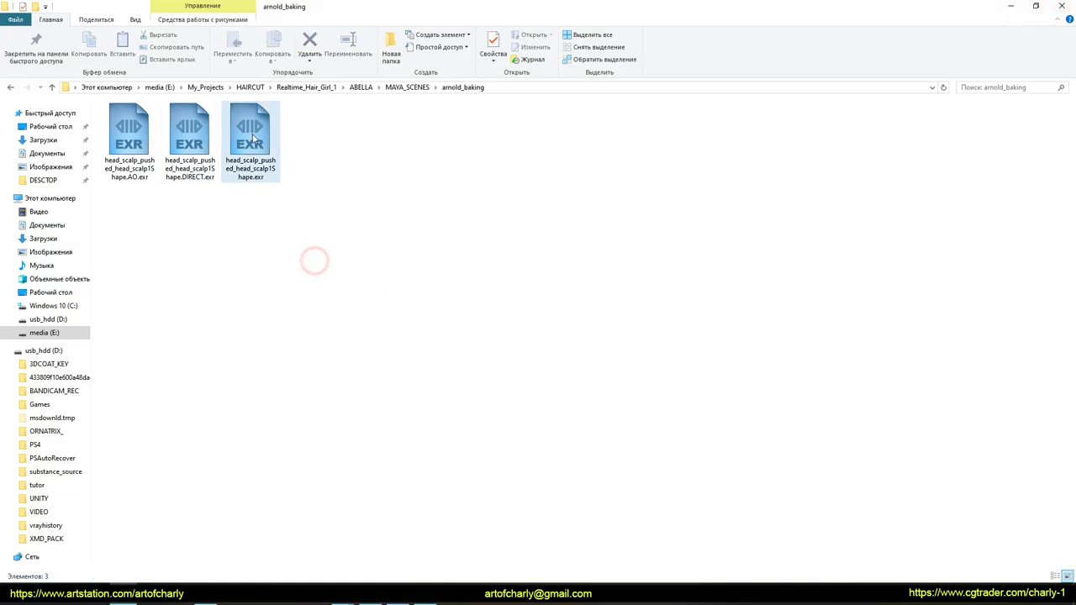
pyautogui.moveTo(121, 221); pyautogui.dragTo(187, 147)
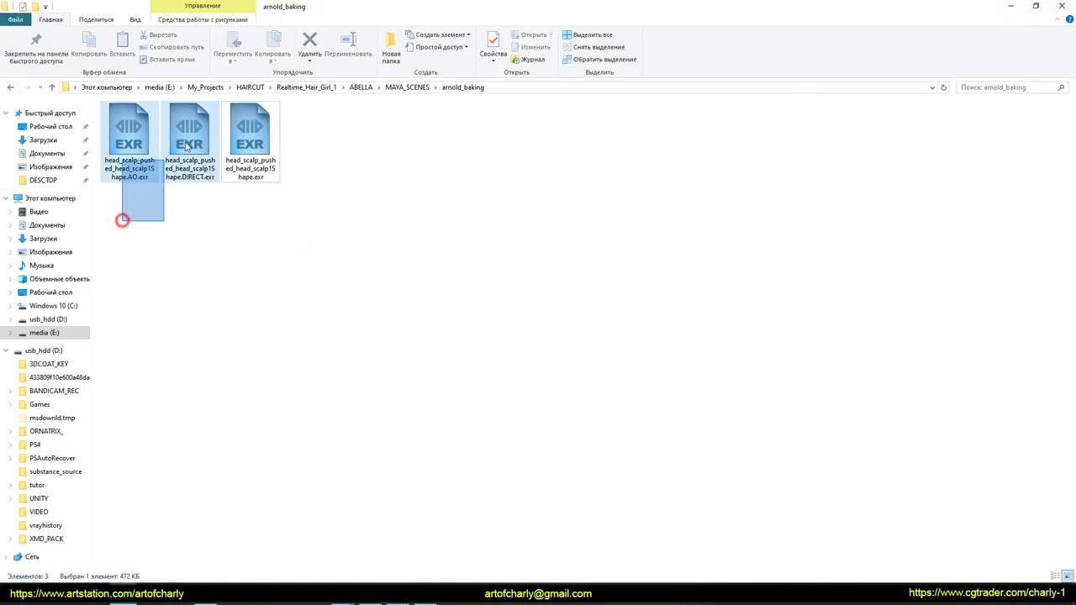
pyautogui.click(176, 135)
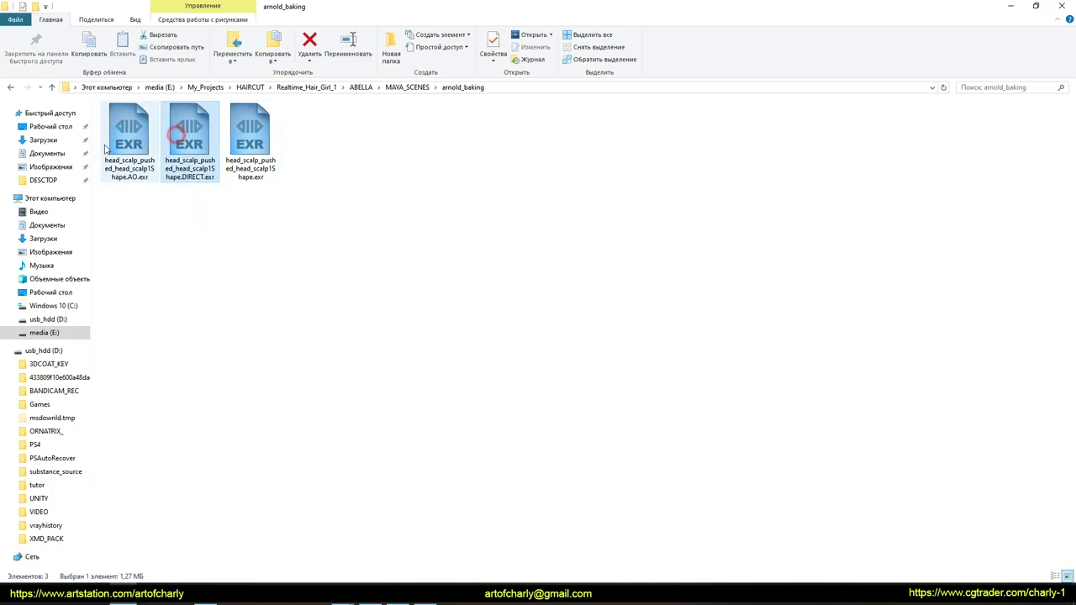
pyautogui.click(202, 269)
pyautogui.click(957, 392)
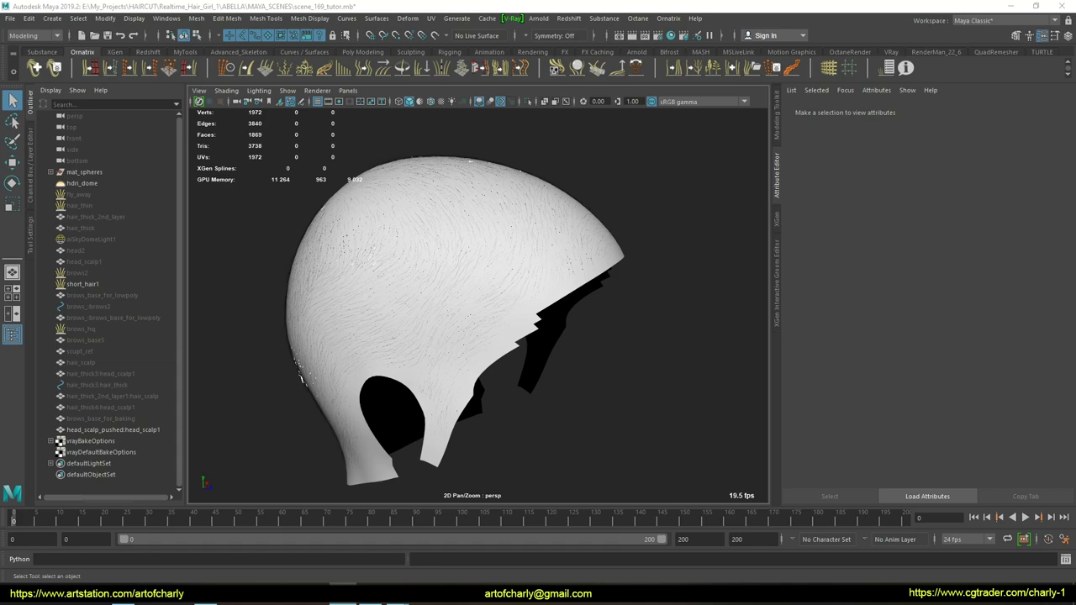
# Step: In the short hair's HairFromGuides1 operator, set Viewport Count Fraction to 1 and turn off Topology Based Orientation
pyautogui.click(526, 175)
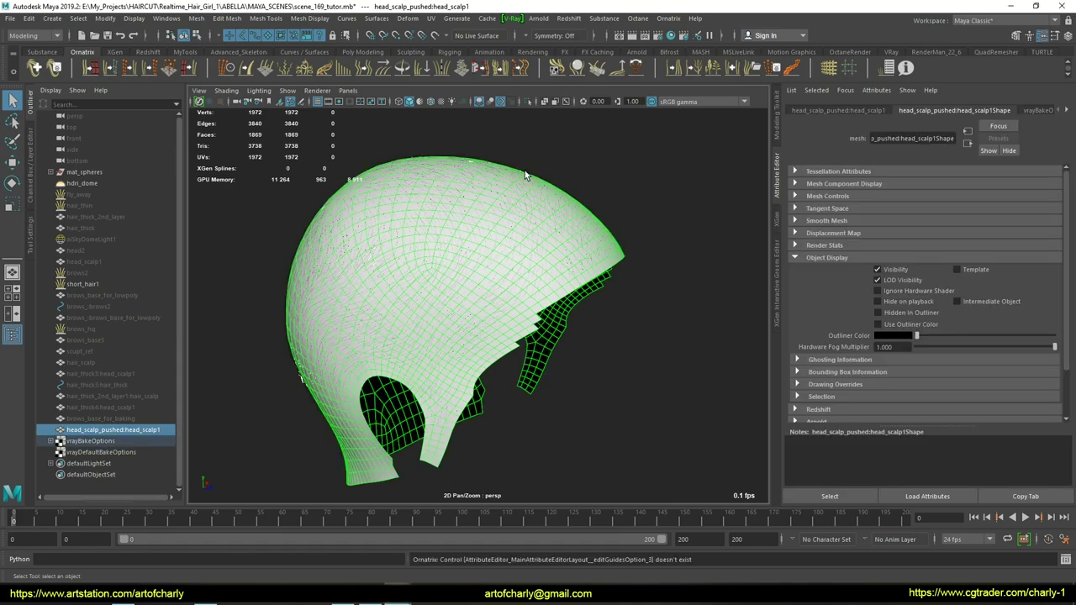
pyautogui.click(602, 211)
pyautogui.click(593, 212)
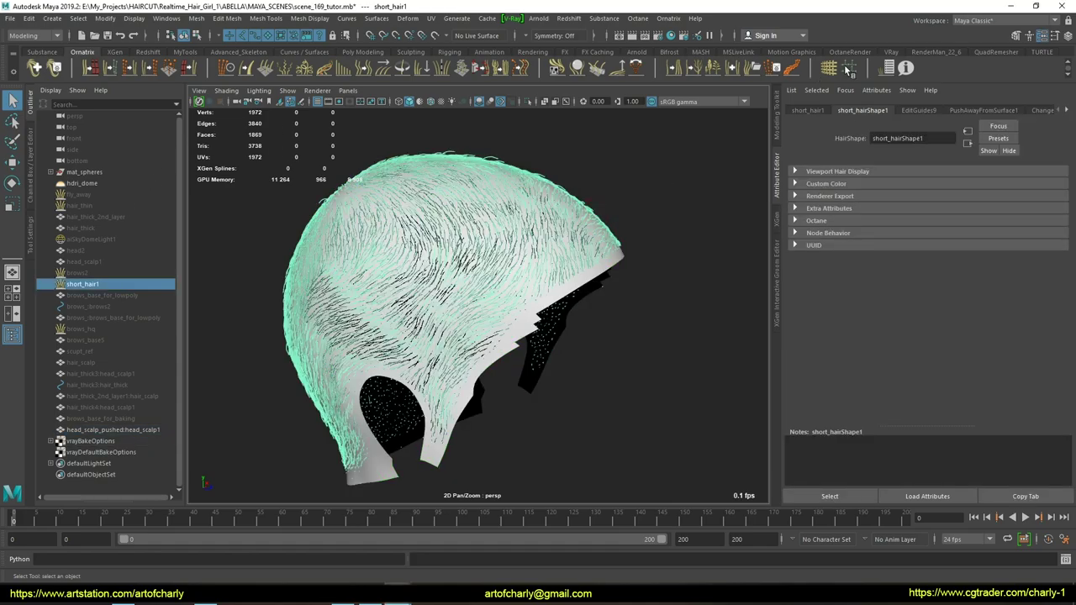
pyautogui.click(888, 69)
pyautogui.click(697, 206)
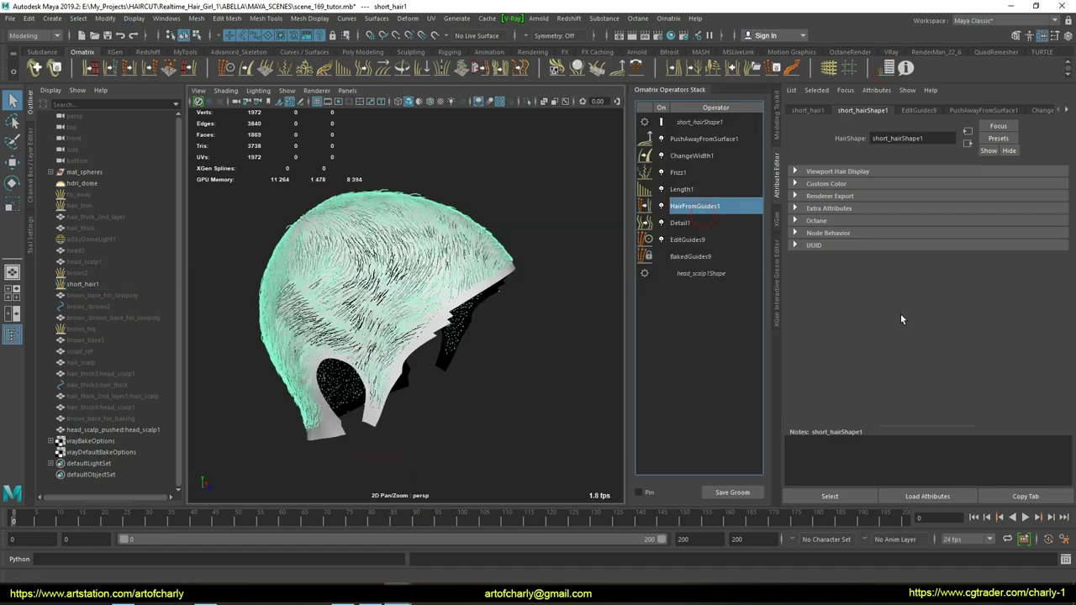
pyautogui.doubleClick(896, 281)
pyautogui.write('1')
pyautogui.press('Return')
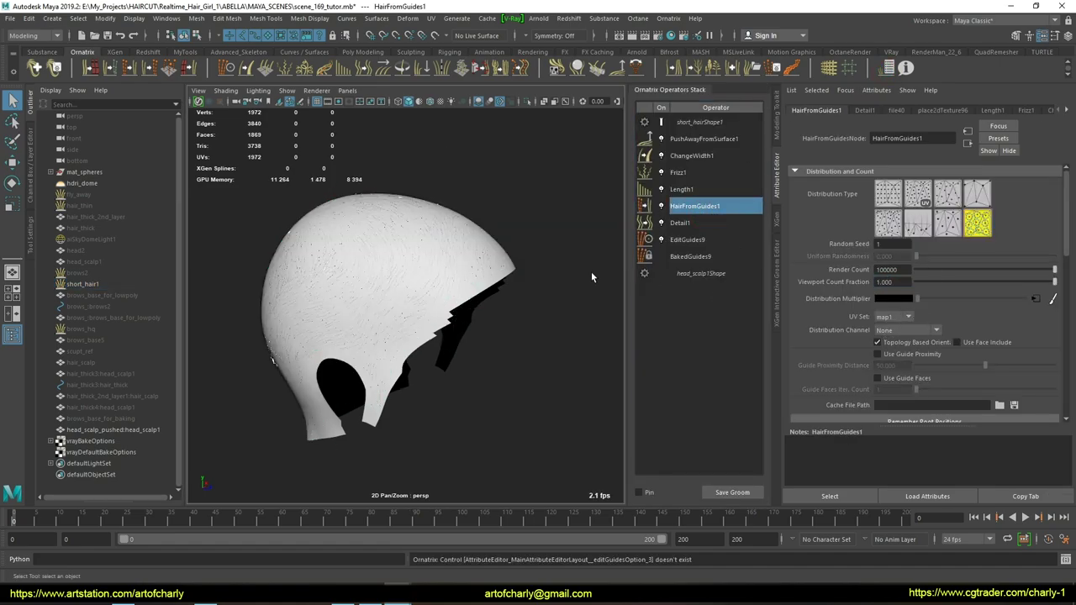
pyautogui.keyDown('alt'); pyautogui.moveTo(391, 273); pyautogui.dragTo(536, 336); pyautogui.keyUp('alt')
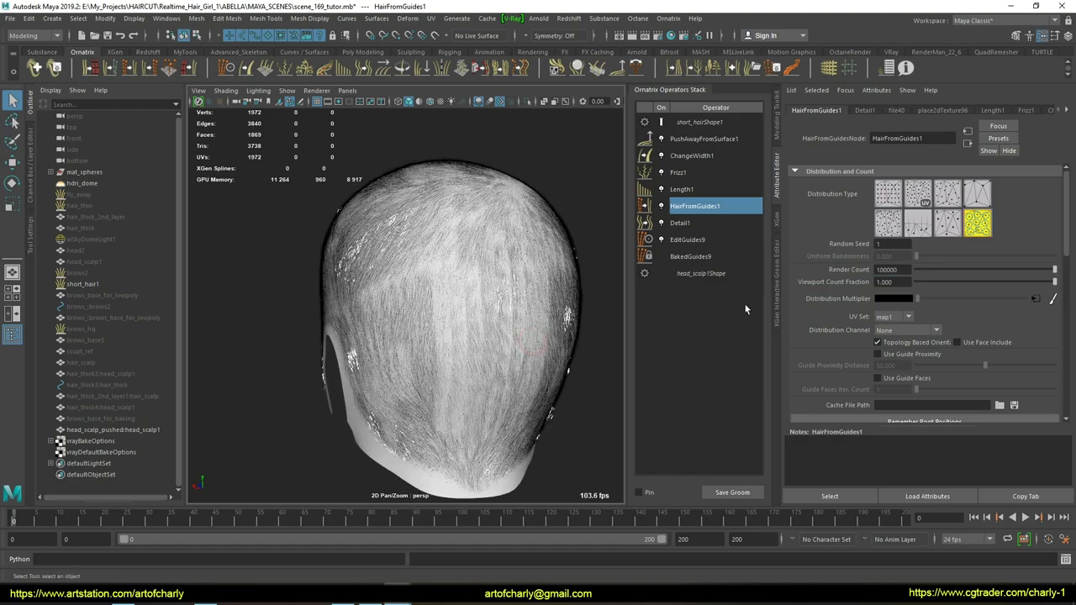
pyautogui.click(878, 343)
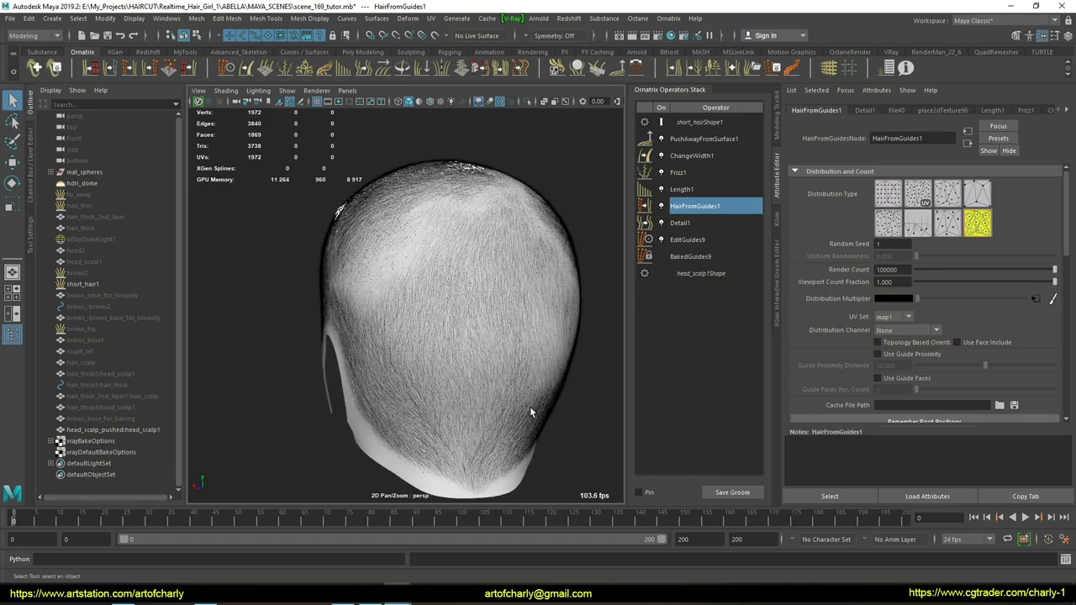
# Step: Add a Rotate operator above HairFromGuides1, turning on Orient Based On Strand and turning off Use Last Point For Strand Vector
pyautogui.keyDown('alt'); pyautogui.moveTo(476, 293); pyautogui.dragTo(454, 210); pyautogui.keyUp('alt')
pyautogui.click(402, 74)
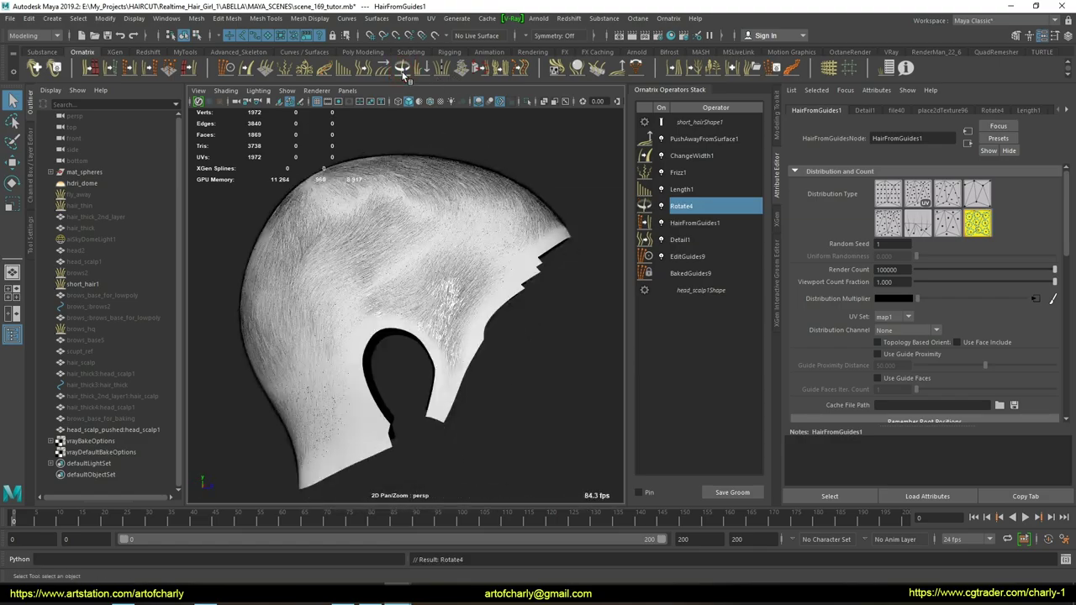
pyautogui.keyDown('alt'); pyautogui.moveTo(525, 190); pyautogui.dragTo(493, 312); pyautogui.keyUp('alt')
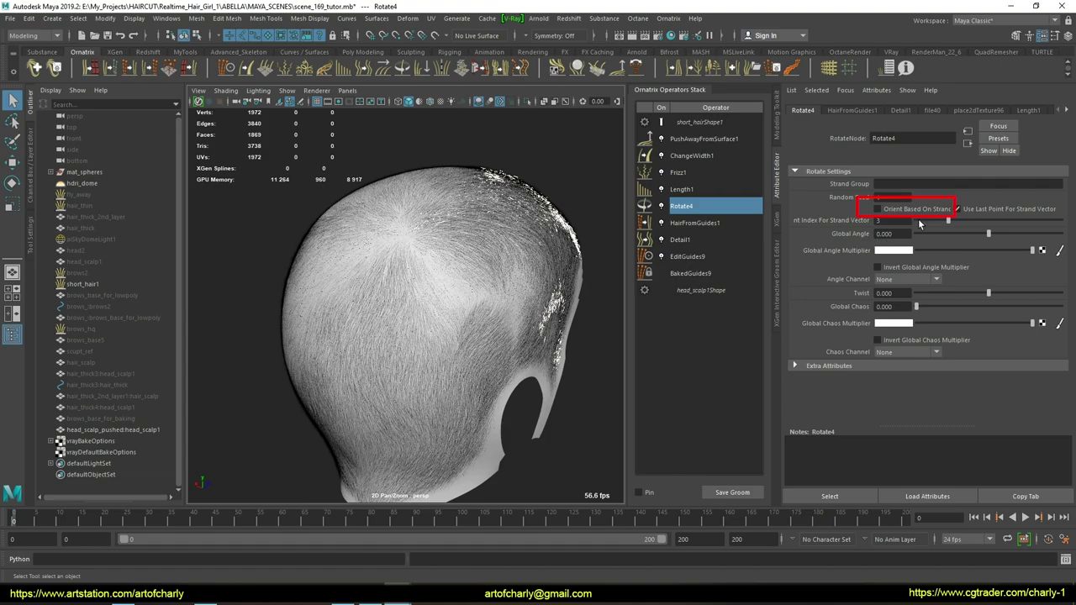
pyautogui.click(878, 208)
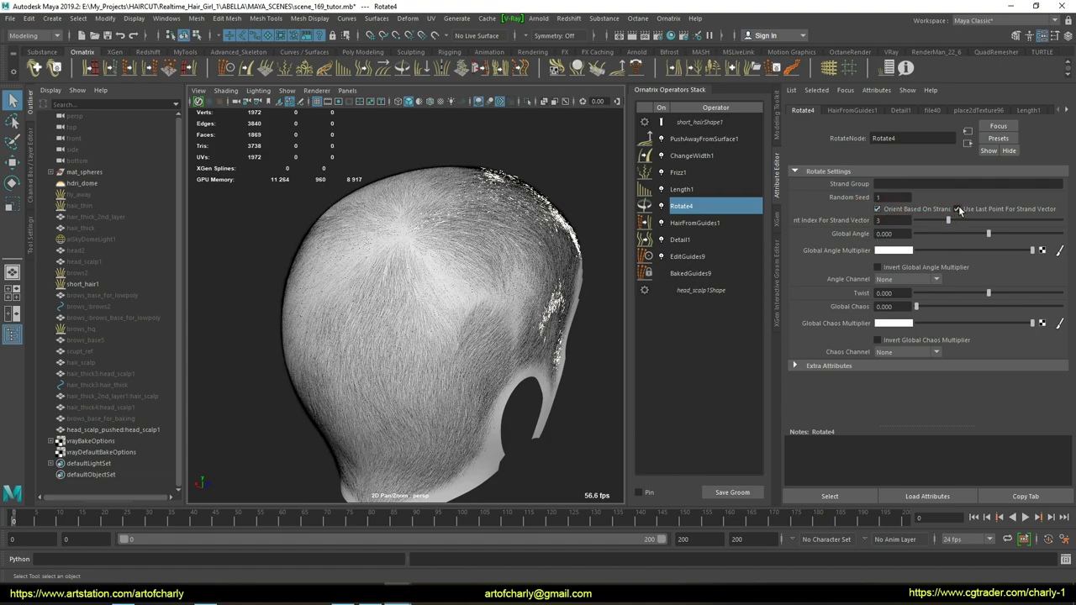
pyautogui.click(1023, 211)
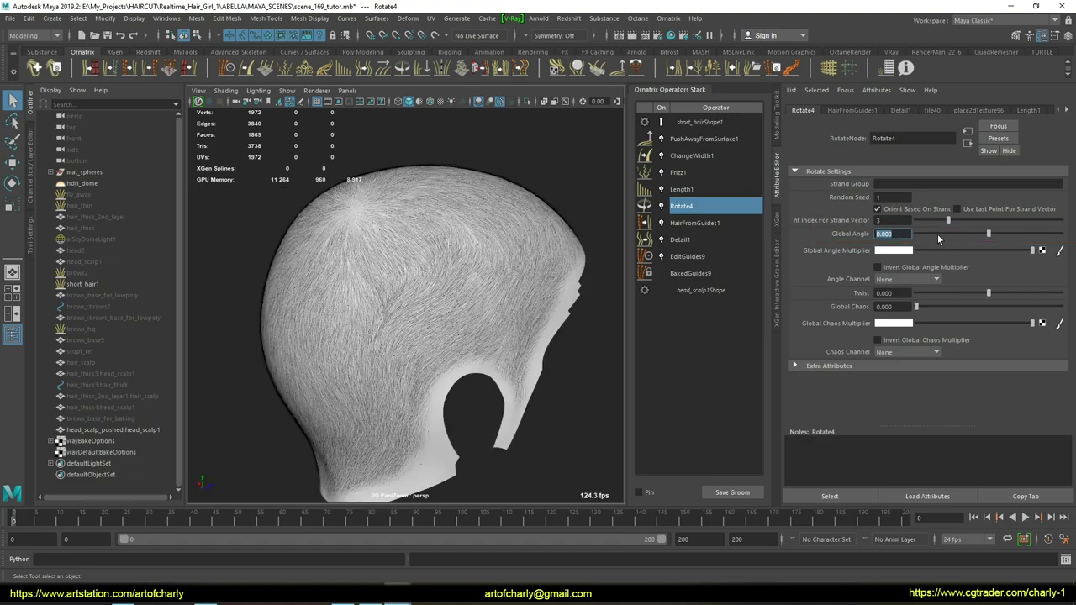
# Step: Set the Rotate operator's Global Angle to -3.142 and check the strand orientation on the scalp
pyautogui.click(933, 234)
pyautogui.moveTo(859, 236); pyautogui.dragTo(767, 262)
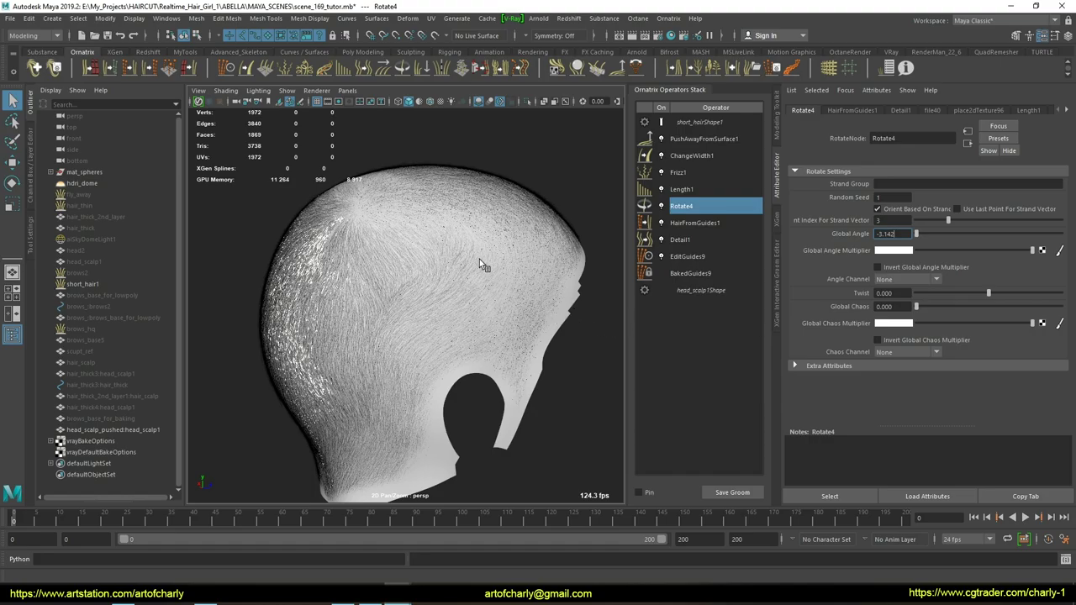
pyautogui.moveTo(416, 279)
pyautogui.keyDown('alt'); pyautogui.mouseDown()
pyautogui.moveTo(498, 283)
pyautogui.moveTo(517, 305)
pyautogui.moveTo(569, 320)
pyautogui.moveTo(629, 259)
pyautogui.moveTo(671, 280)
pyautogui.moveTo(556, 298)
pyautogui.moveTo(497, 247)
pyautogui.moveTo(353, 305)
pyautogui.moveTo(420, 275)
pyautogui.mouseUp(); pyautogui.keyUp('alt')
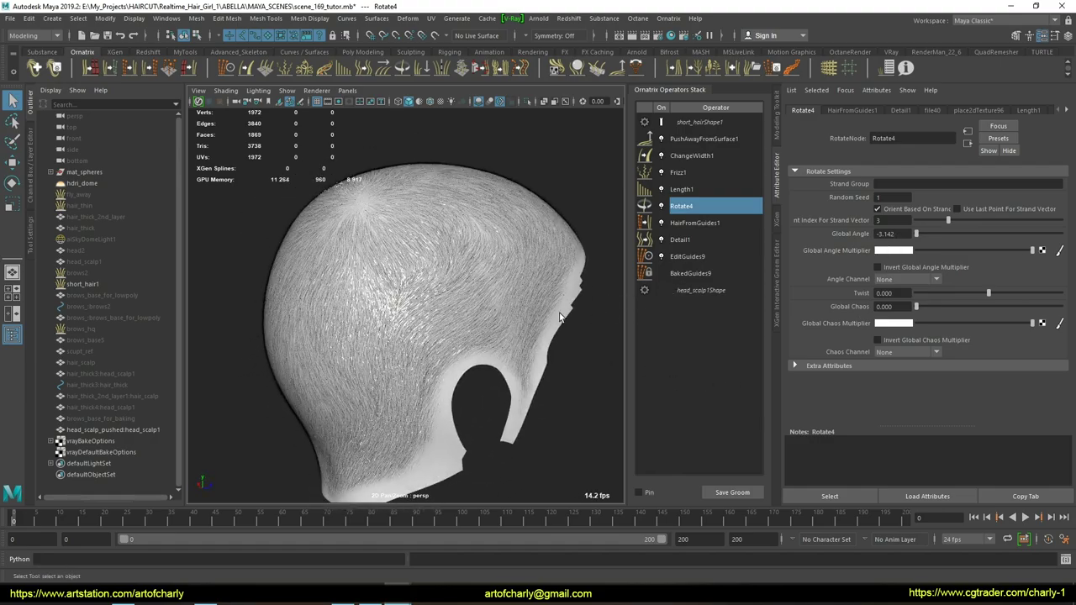
# Step: Add a MeshFromStrands operator above PushAwayFromSurface1 and pick the first strand mesh type
pyautogui.click(696, 158)
pyautogui.click(703, 140)
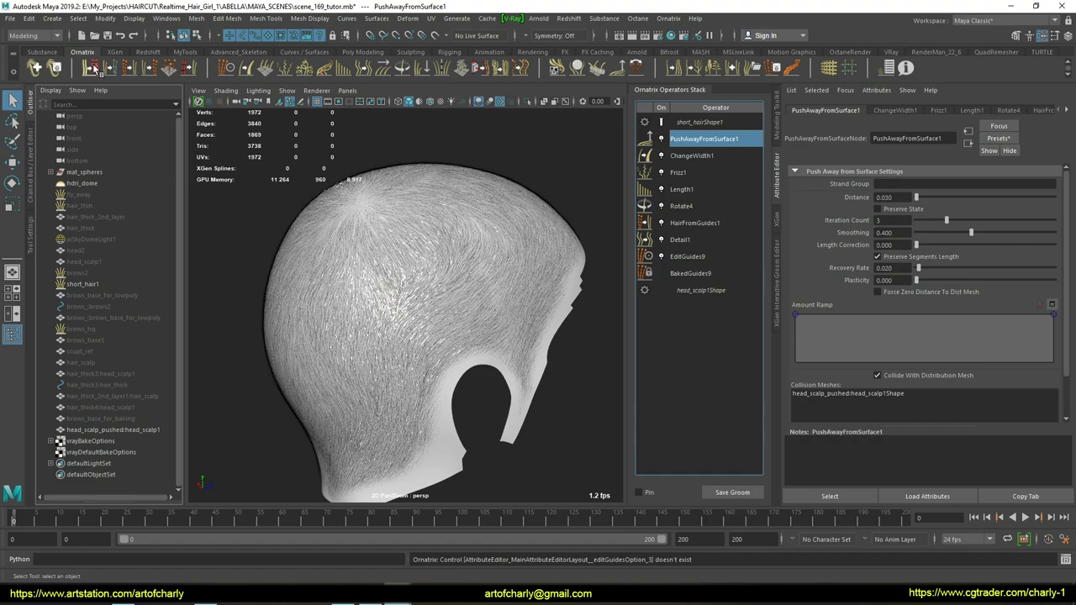
pyautogui.click(94, 69)
pyautogui.click(892, 211)
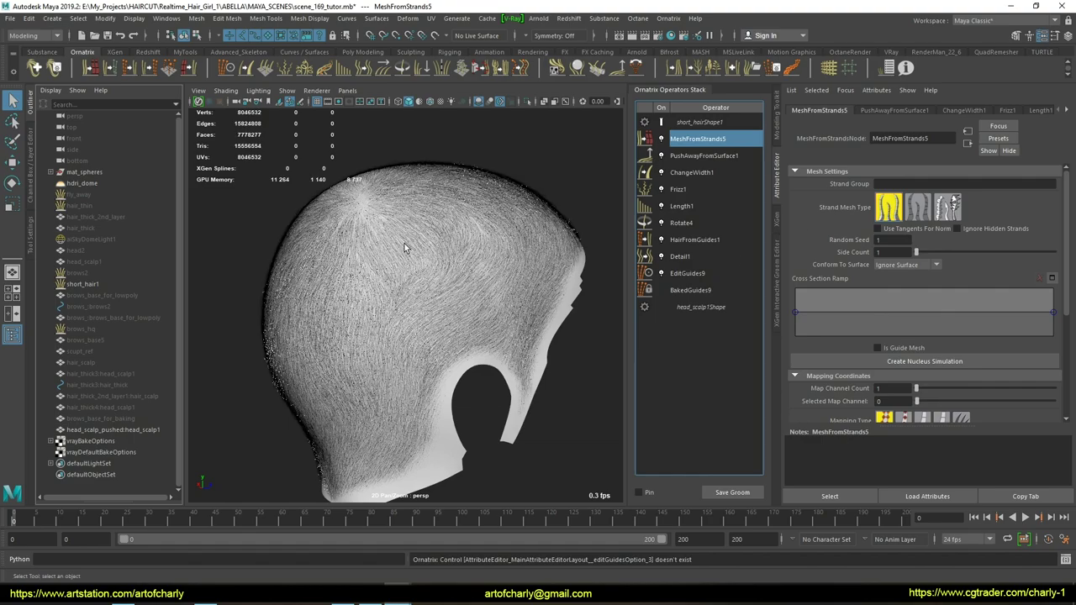
# Step: Set the Side Count of the MeshFromStrands operator to 8
pyautogui.keyDown('alt'); pyautogui.moveTo(451, 233); pyautogui.dragTo(516, 247); pyautogui.keyUp('alt')
pyautogui.moveTo(885, 253); pyautogui.dragTo(786, 254)
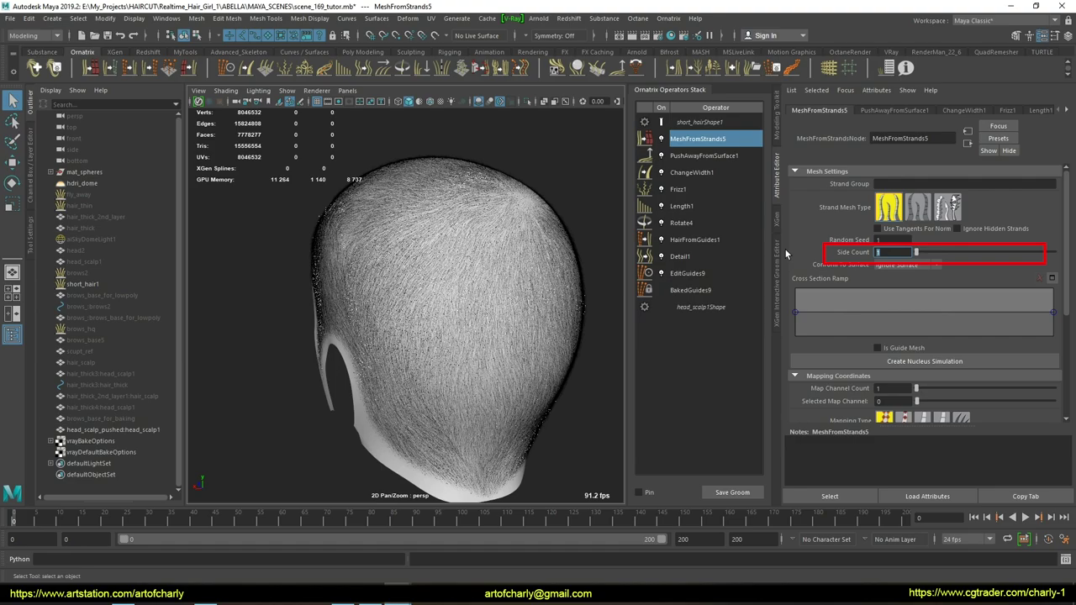
pyautogui.write('8')
pyautogui.press('Return')
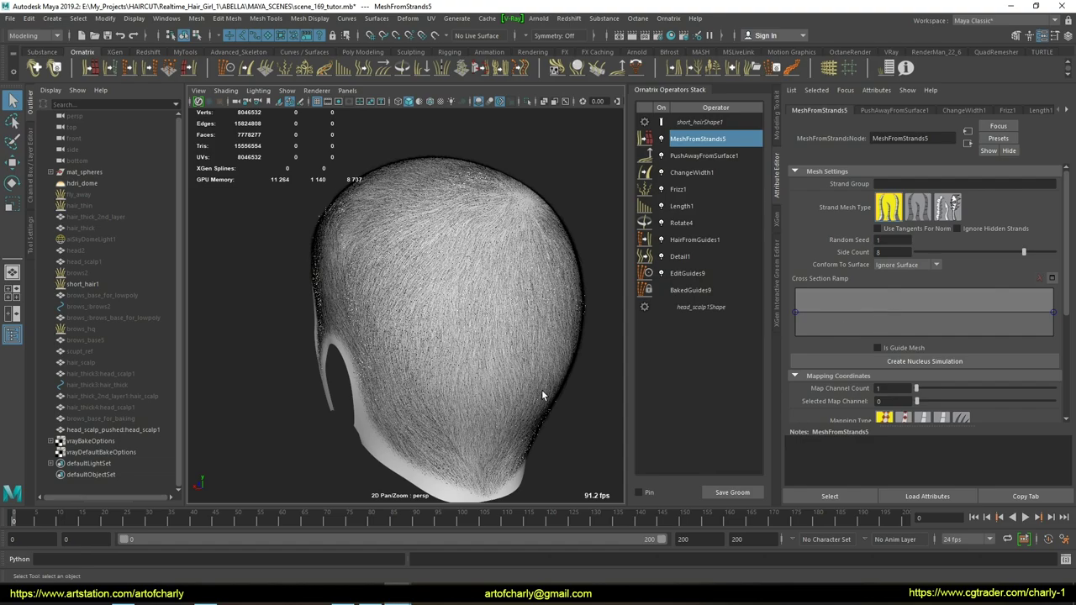
# Step: Delete the history of short_hairShape1 to turn the meshed hair into plain geometry
pyautogui.keyDown('alt'); pyautogui.moveTo(544, 495); pyautogui.dragTo(608, 324); pyautogui.keyUp('alt')
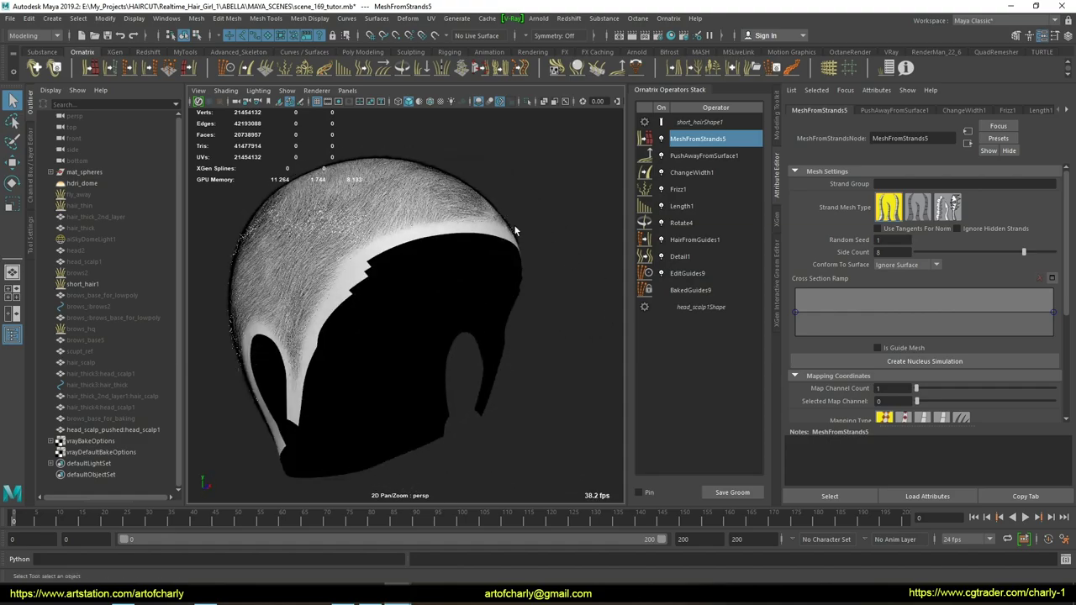
pyautogui.keyDown('alt'); pyautogui.moveTo(437, 267); pyautogui.dragTo(504, 257); pyautogui.keyUp('alt')
pyautogui.click(699, 123)
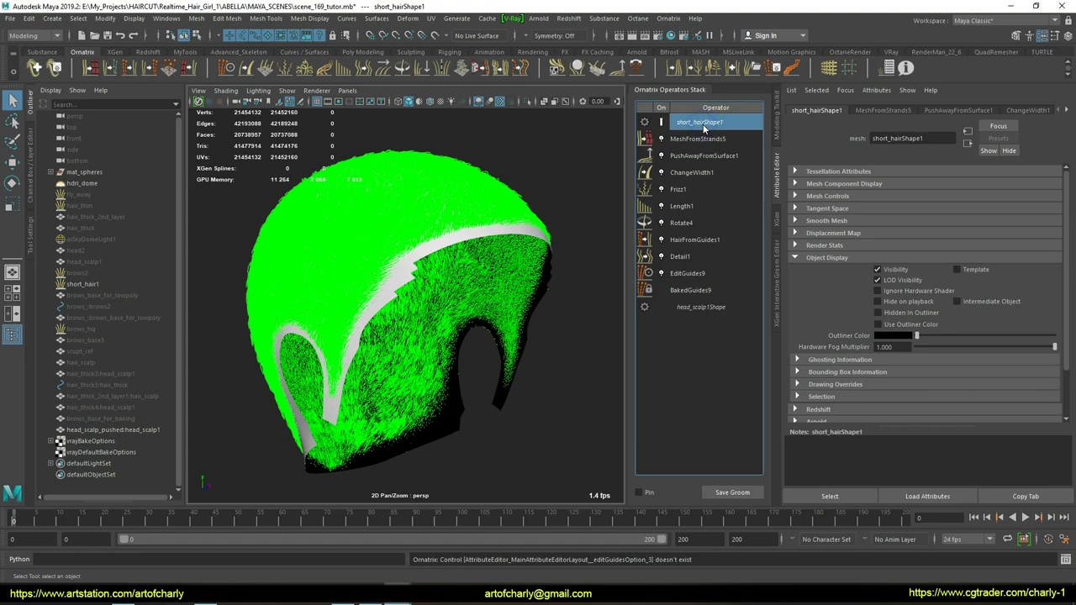
pyautogui.rightClick(703, 126)
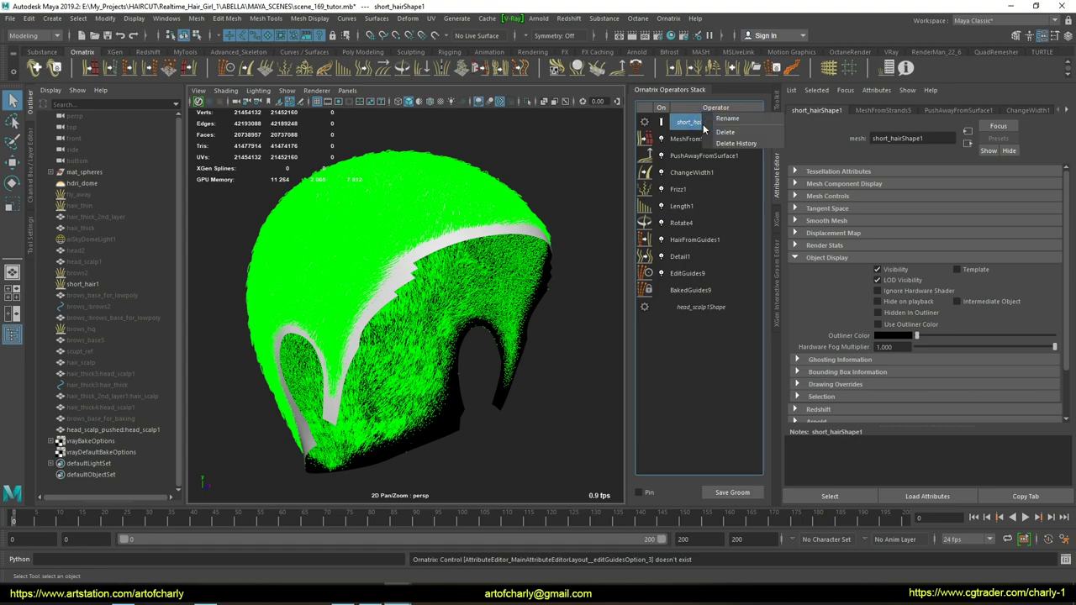
pyautogui.click(752, 143)
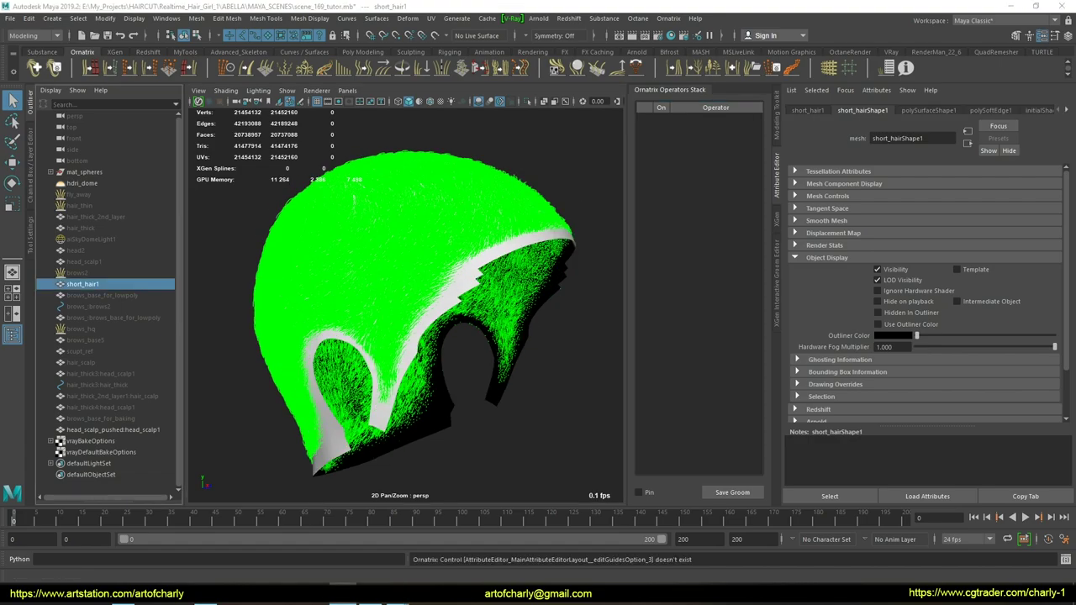
# Step: Look up the Soften Edge command, and check the OBJ export options and files in the bake_mesh folder for the selected hair mesh
pyautogui.click(309, 17)
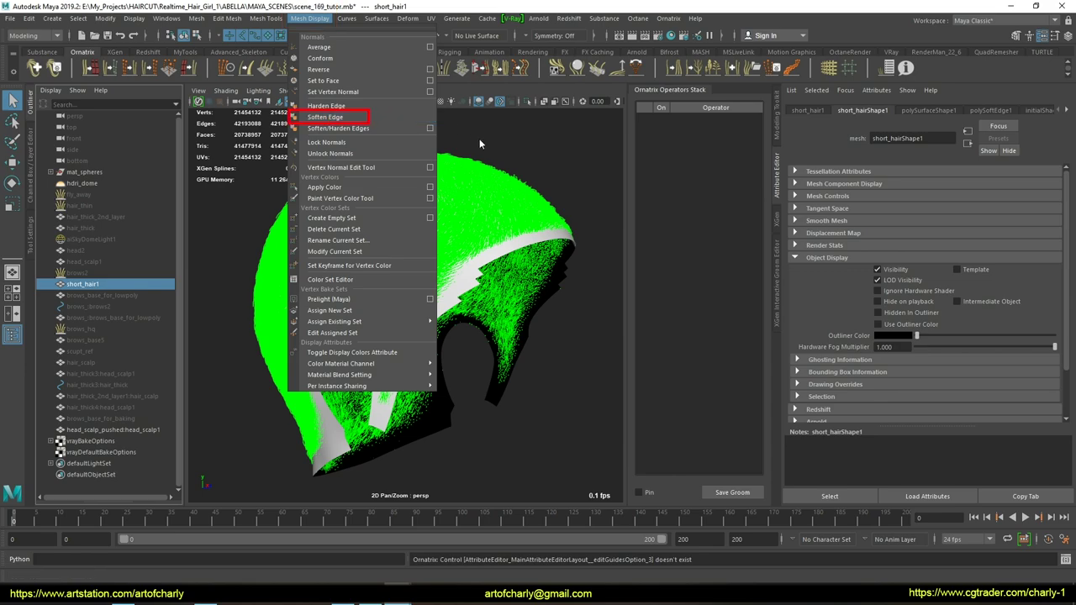
pyautogui.click(553, 151)
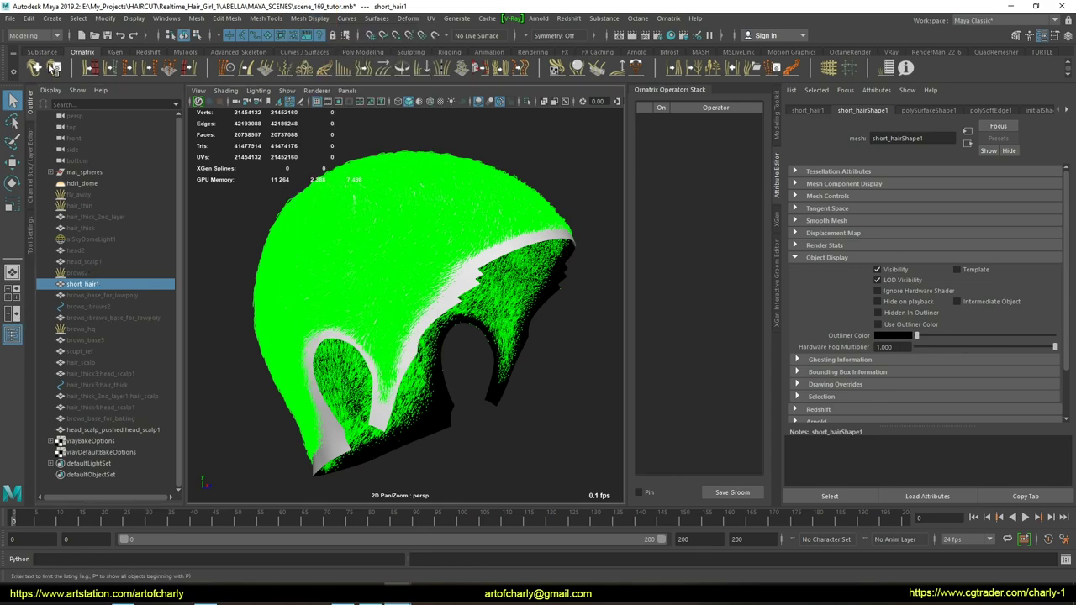
pyautogui.click(10, 18)
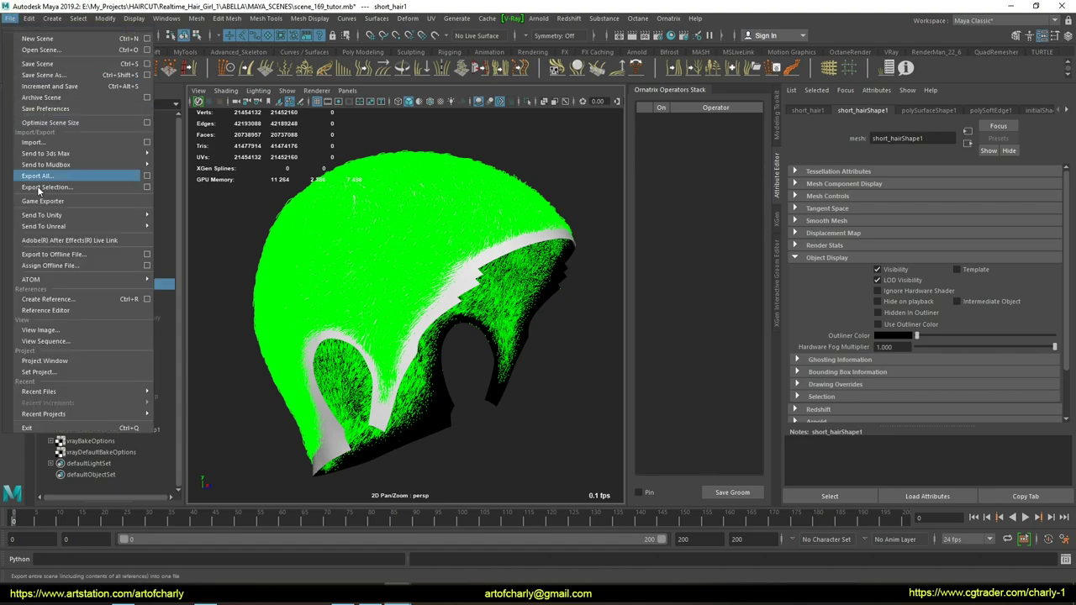
pyautogui.click(148, 187)
pyautogui.click(444, 335)
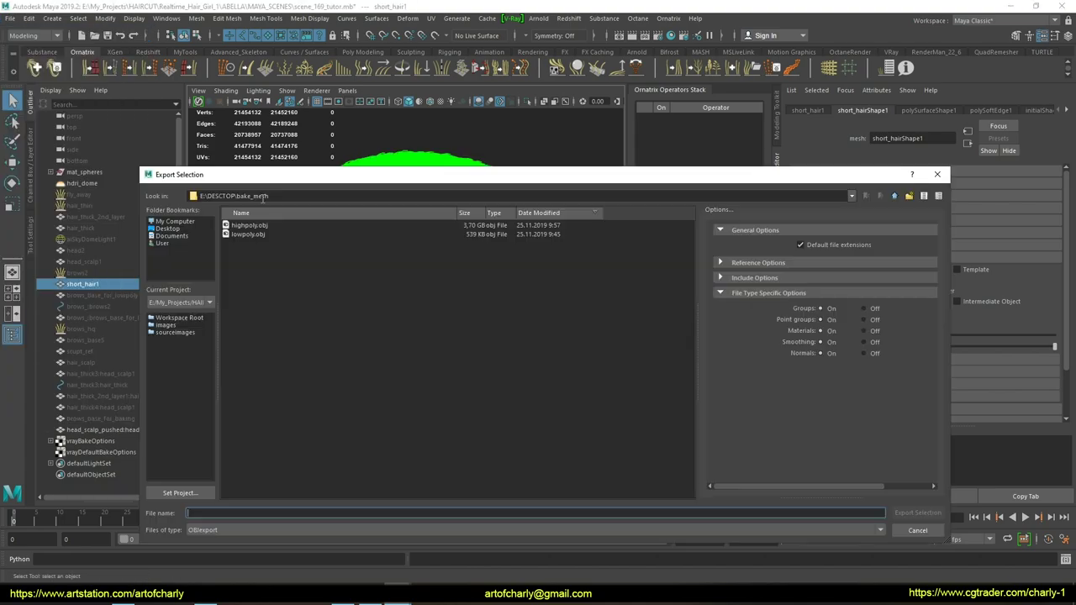
pyautogui.click(257, 225)
pyautogui.click(938, 176)
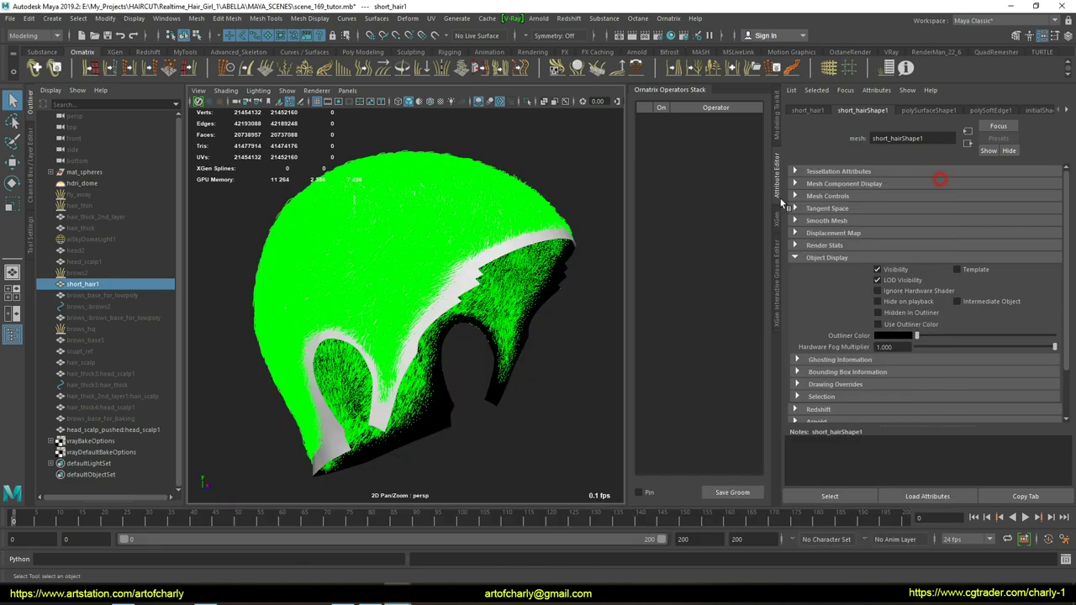
# Step: Switch to Knald and load its baker
pyautogui.click(376, 423)
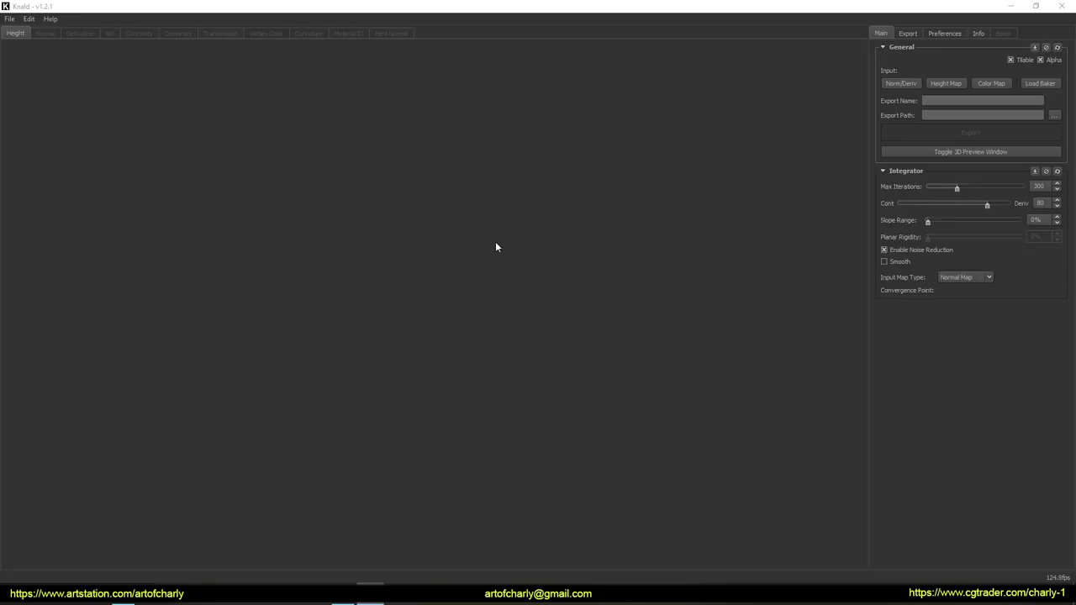
pyautogui.click(9, 18)
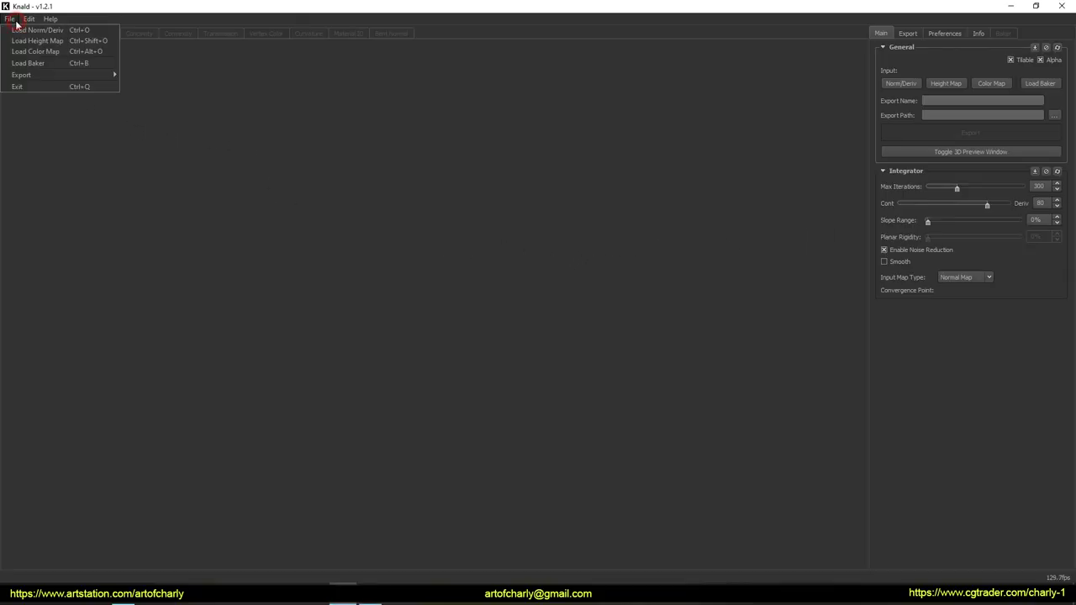
pyautogui.click(35, 65)
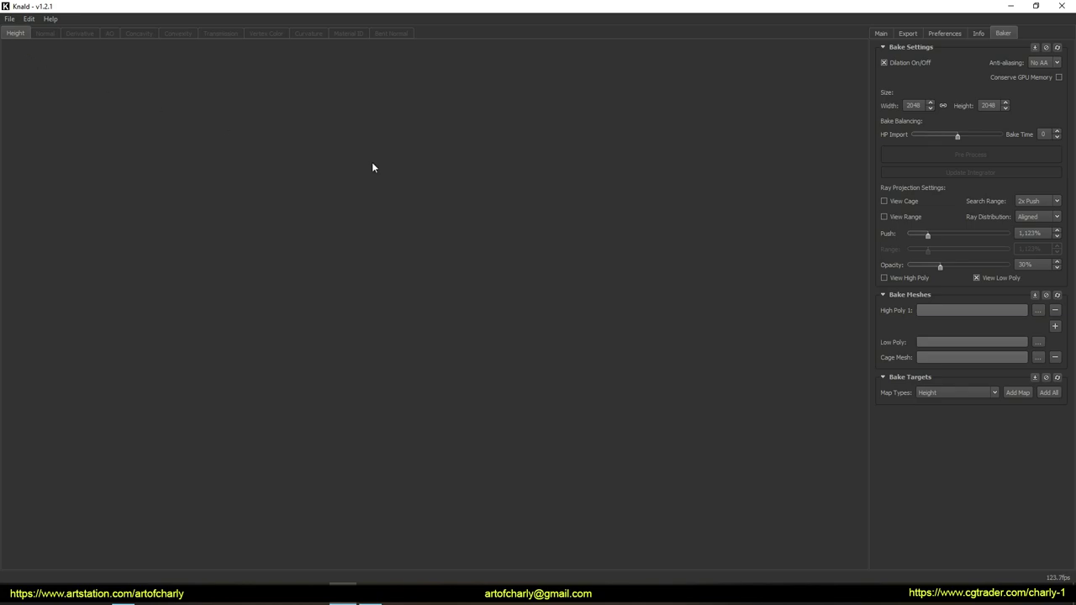
# Step: Load highpoly.obj as the first high poly mesh and lowpoly.obj as the low poly mesh from the bake_mesh folder
pyautogui.click(1039, 310)
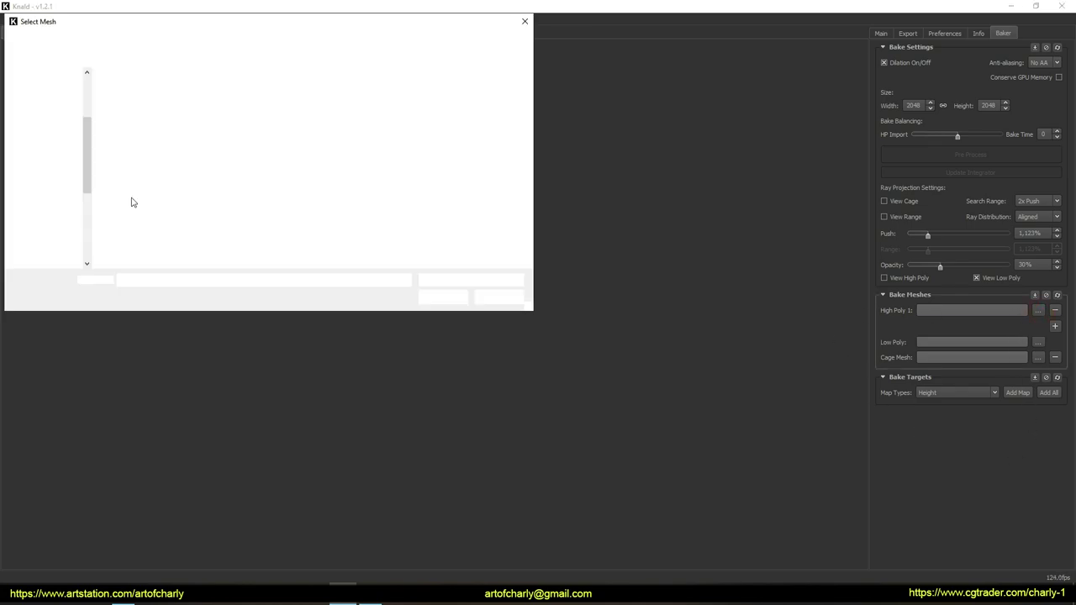
pyautogui.click(515, 301)
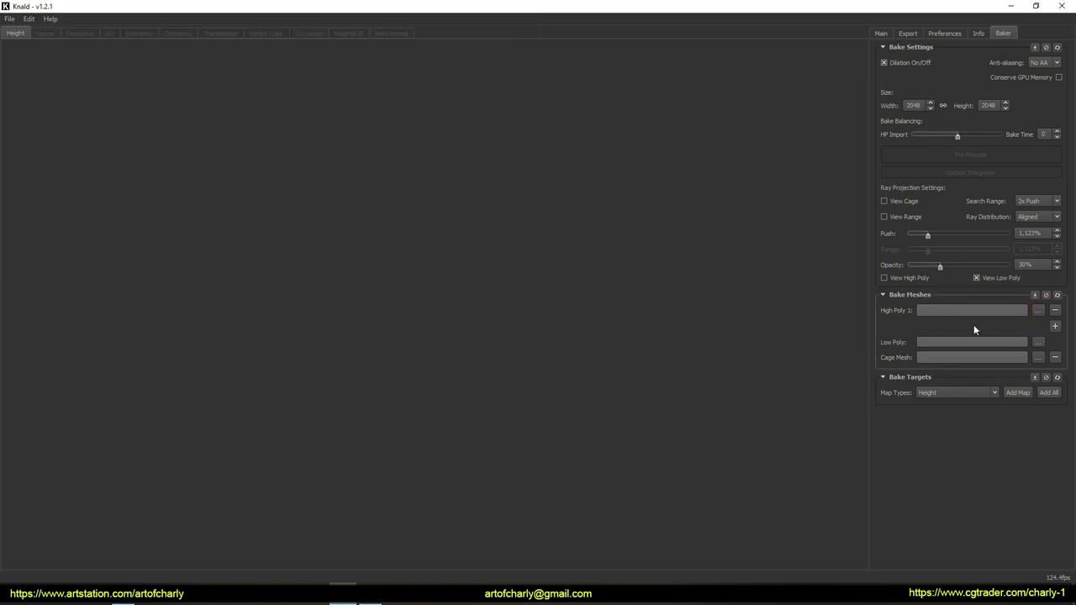
pyautogui.moveTo(884, 325); pyautogui.dragTo(1027, 325)
pyautogui.moveTo(885, 352); pyautogui.dragTo(1015, 348)
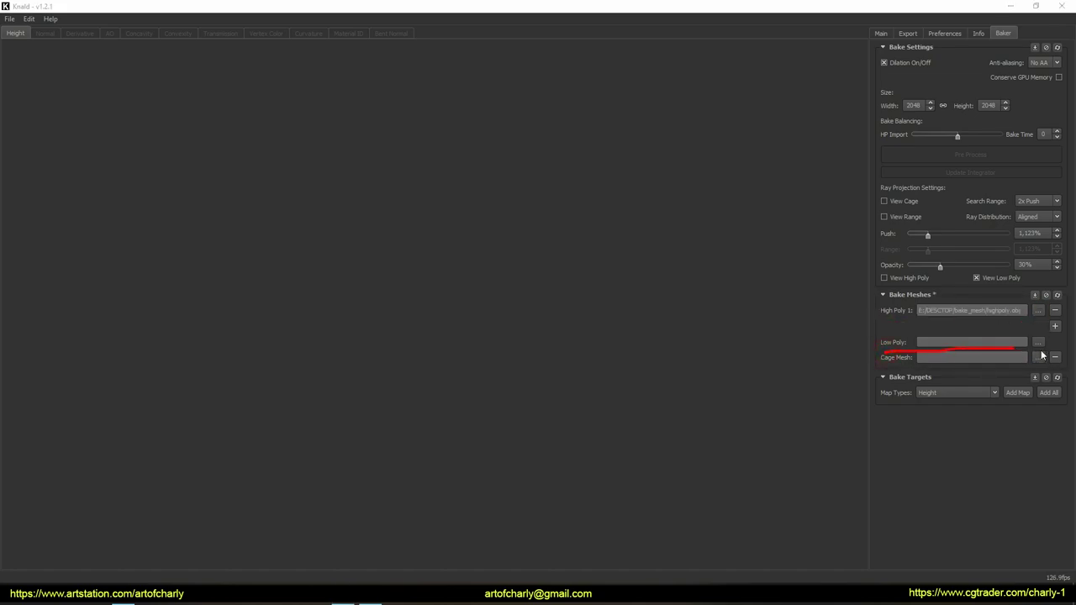
pyautogui.click(1038, 343)
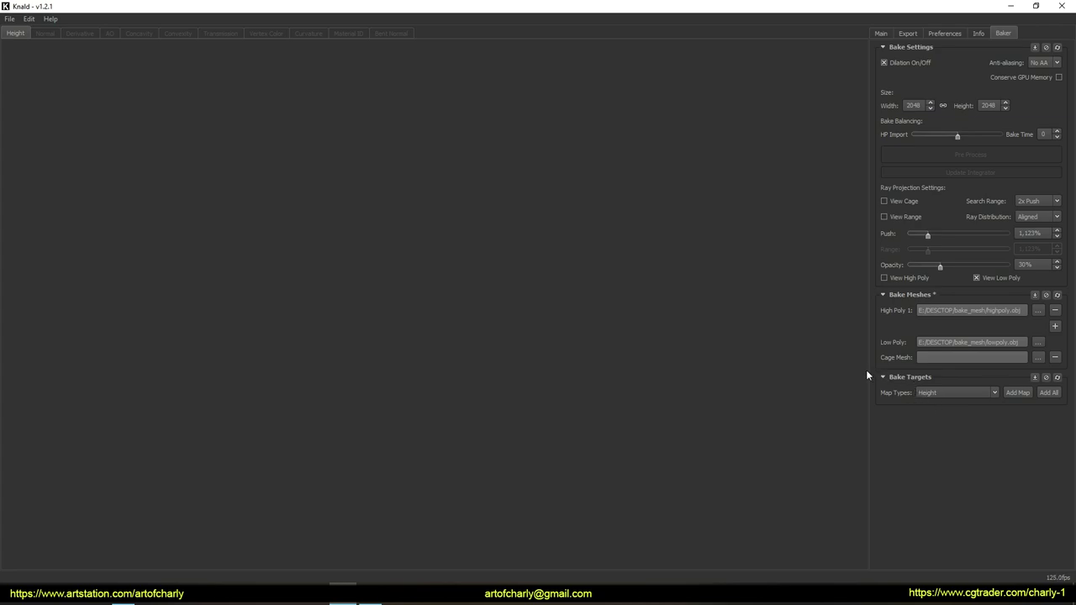
# Step: Add a Tangent Space Normals map to the bake targets
pyautogui.click(946, 393)
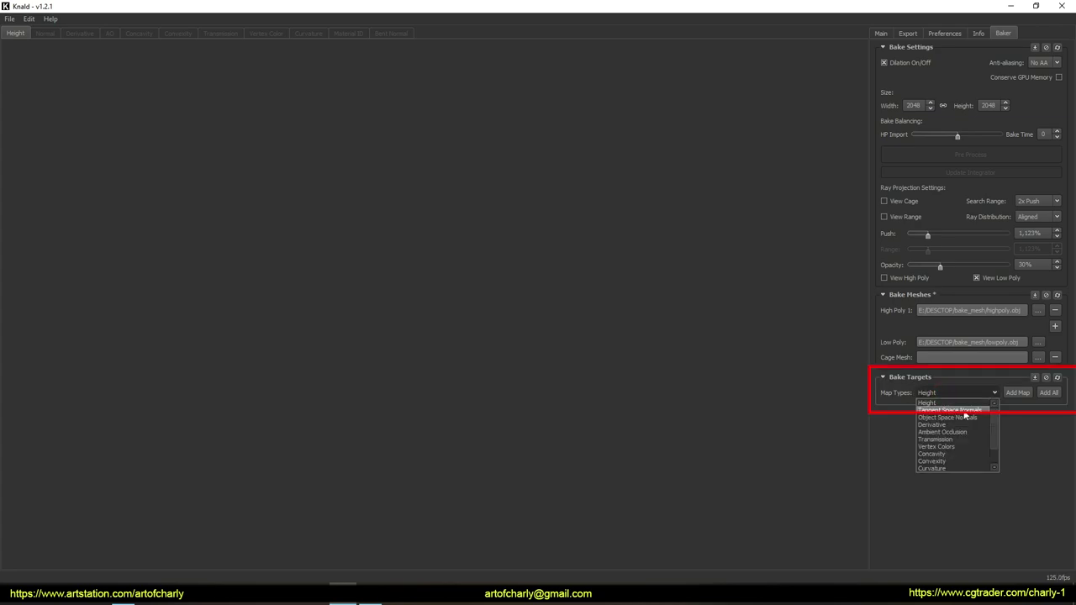
pyautogui.click(964, 410)
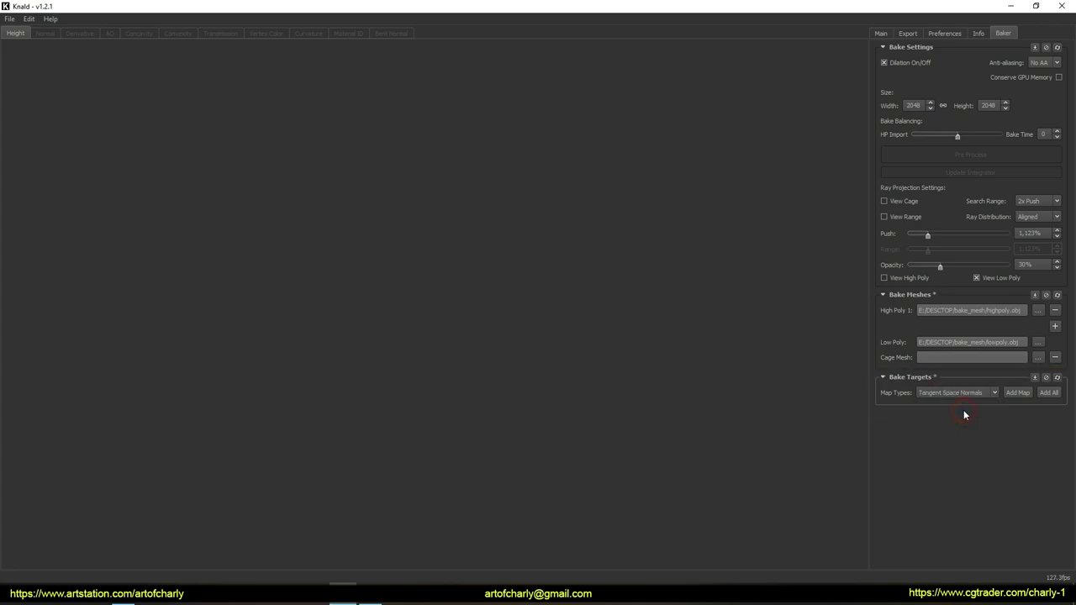
pyautogui.click(1016, 393)
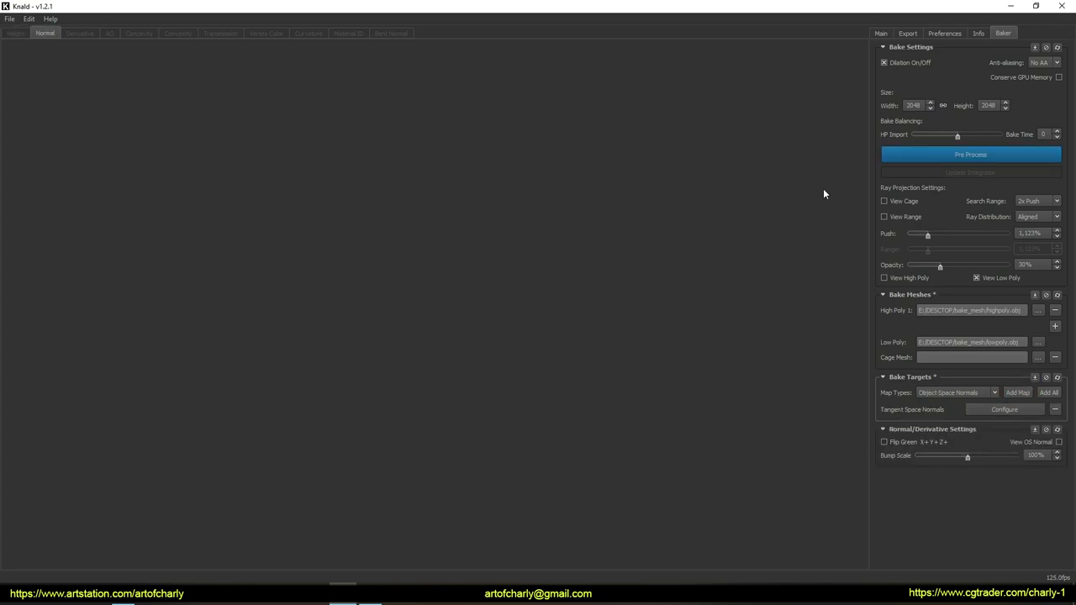
# Step: Turn off dilation, reduce the bake size to 16 x 16, and pre-process the bake meshes
pyautogui.click(931, 108)
pyautogui.click(931, 108)
pyautogui.click(931, 109)
pyautogui.click(931, 109)
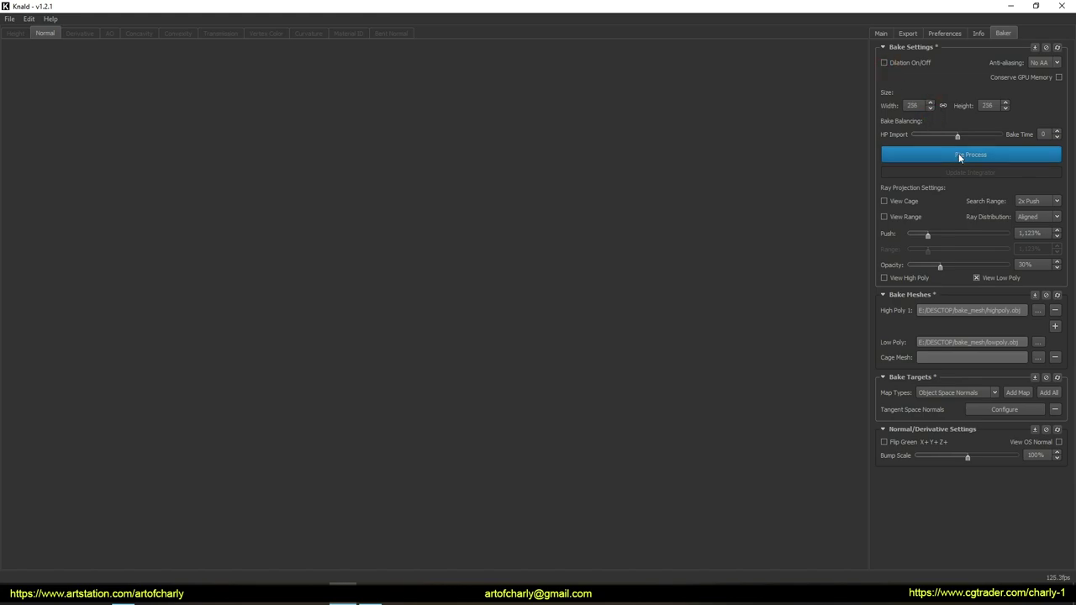
pyautogui.click(931, 108)
pyautogui.click(931, 109)
pyautogui.click(931, 109)
pyautogui.click(931, 108)
pyautogui.click(959, 155)
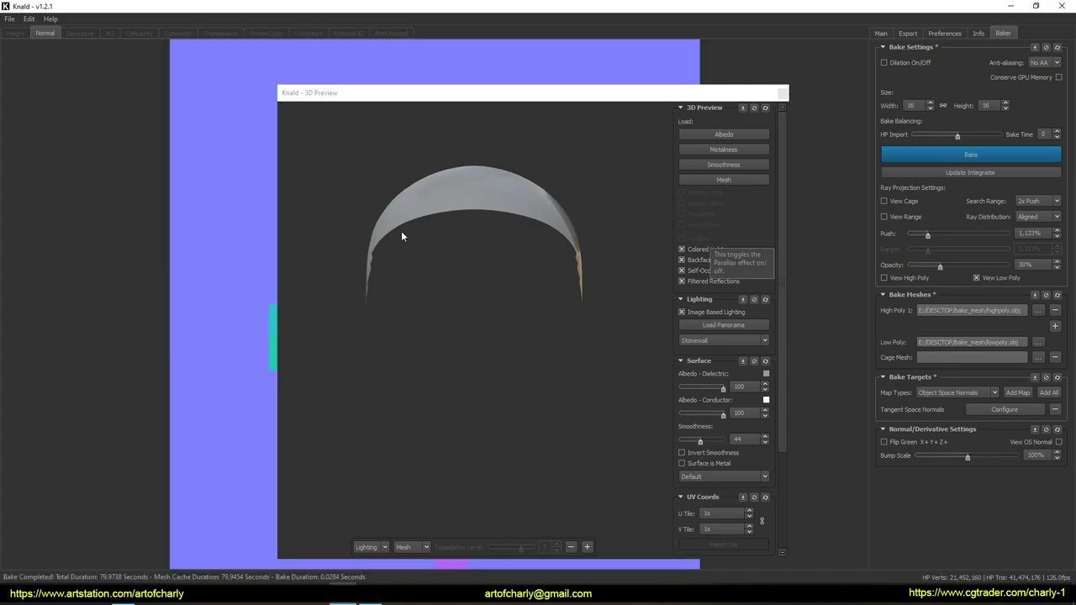
# Step: Set the bake size to 8192 x 8192 and the anti-aliasing to 16xAA
pyautogui.moveTo(401, 233); pyautogui.dragTo(505, 168)
pyautogui.moveTo(487, 98); pyautogui.dragTo(810, 166)
pyautogui.click(930, 103)
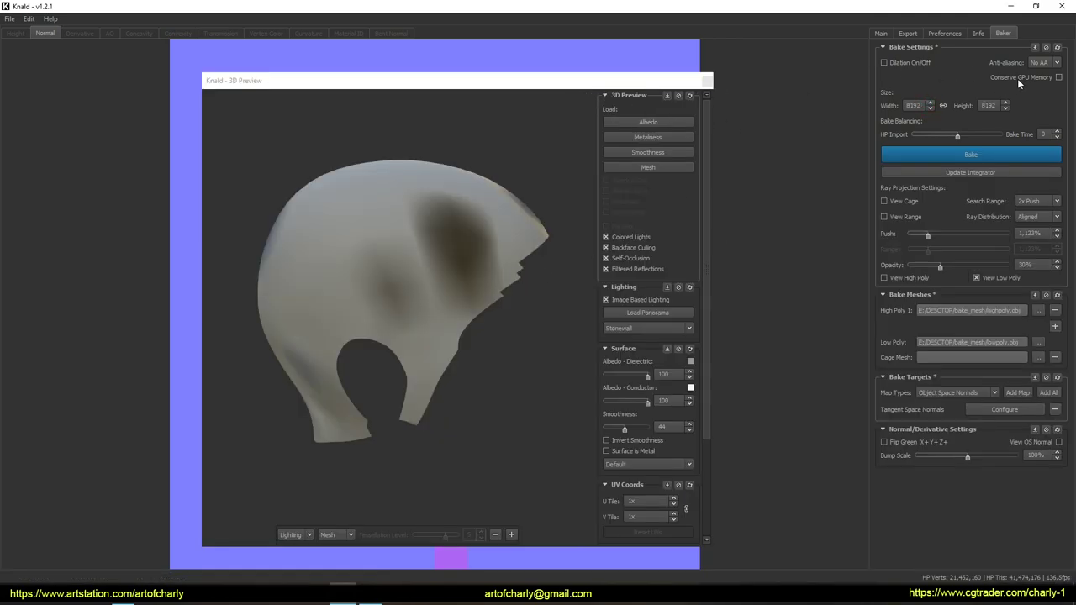
pyautogui.click(1045, 63)
pyautogui.click(1039, 80)
# Step: Show the high poly mesh and the cage in the 3D preview, and raise the cage Push to 1,868%
pyautogui.moveTo(471, 291); pyautogui.dragTo(429, 284)
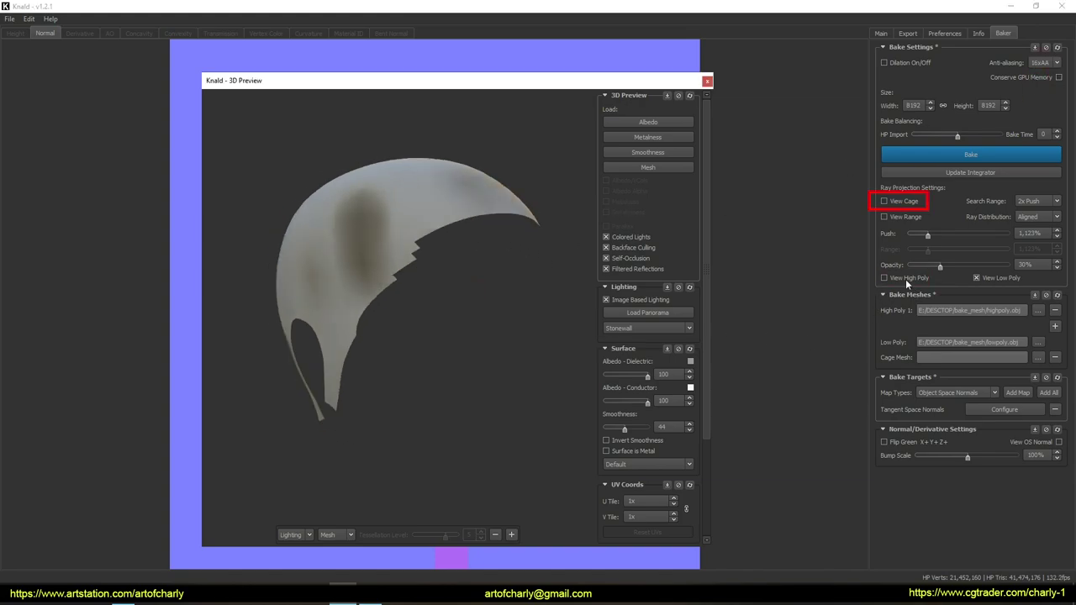
pyautogui.click(885, 278)
pyautogui.click(884, 201)
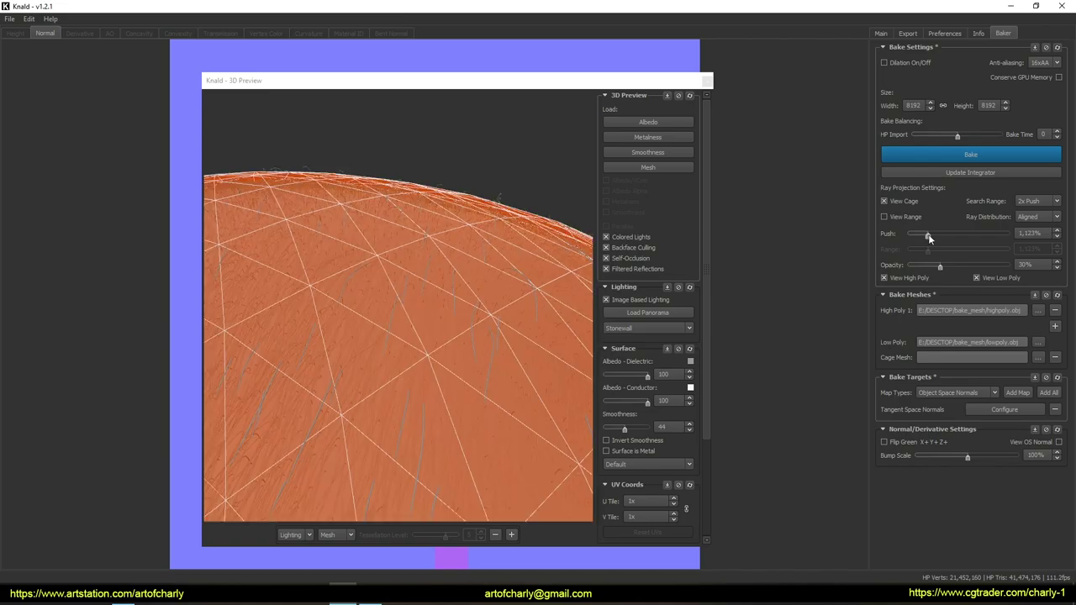
pyautogui.moveTo(929, 235); pyautogui.dragTo(934, 235)
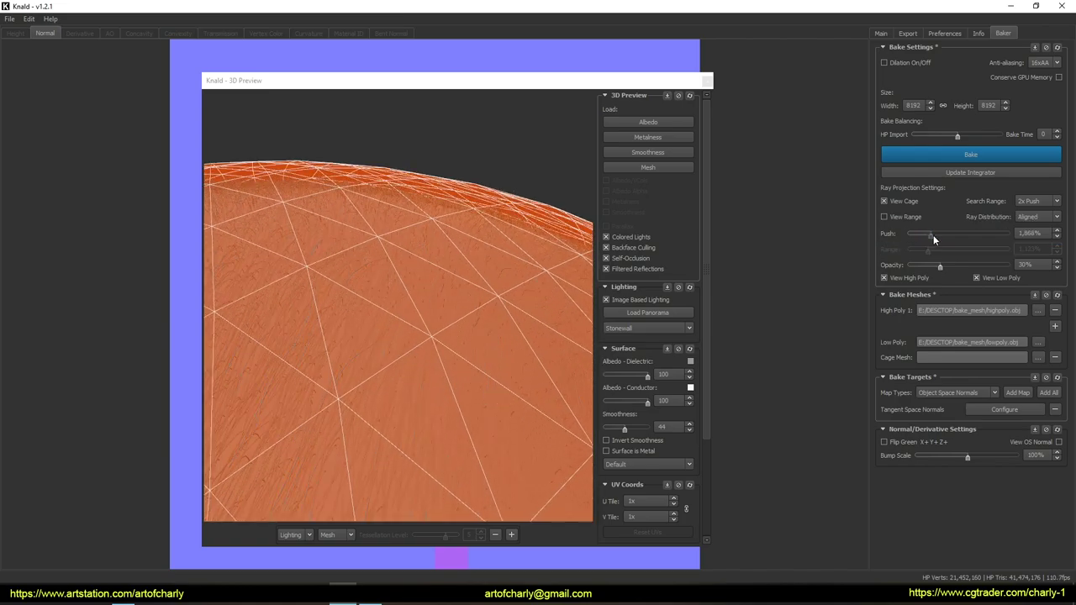
# Step: Hide the cage and high poly mesh, bake the tangent space normal map, and inspect the result
pyautogui.moveTo(445, 236); pyautogui.dragTo(445, 278)
pyautogui.click(884, 278)
pyautogui.click(962, 153)
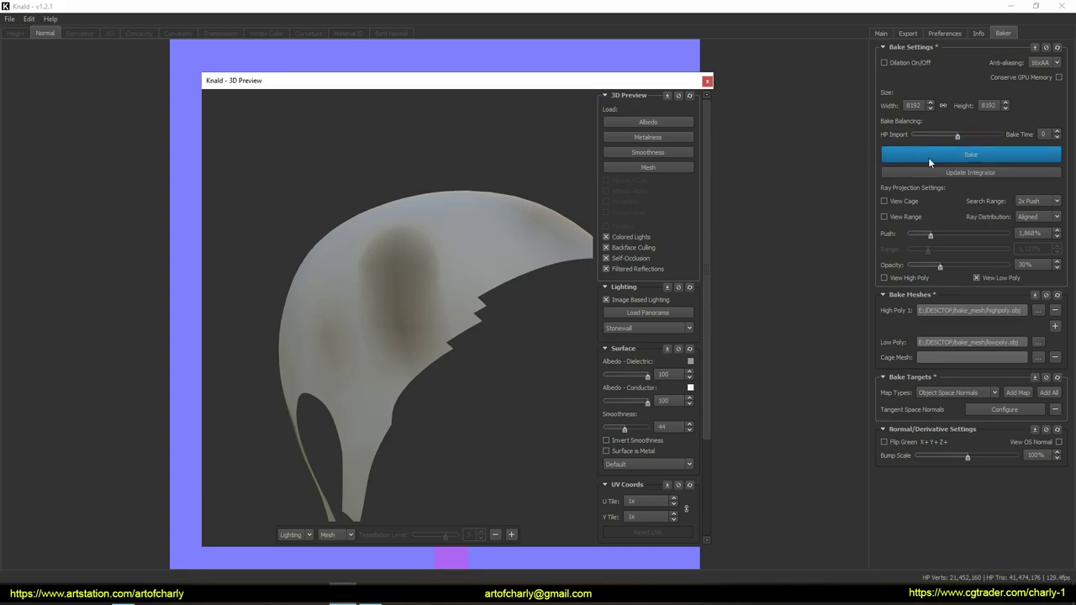
pyautogui.click(937, 157)
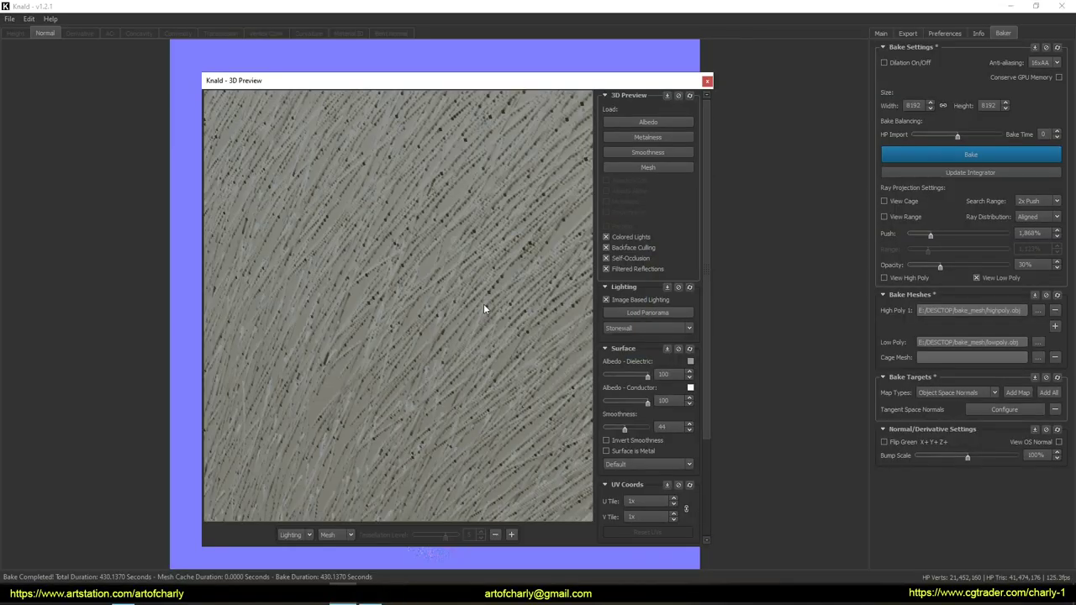
pyautogui.moveTo(447, 201); pyautogui.dragTo(676, 279)
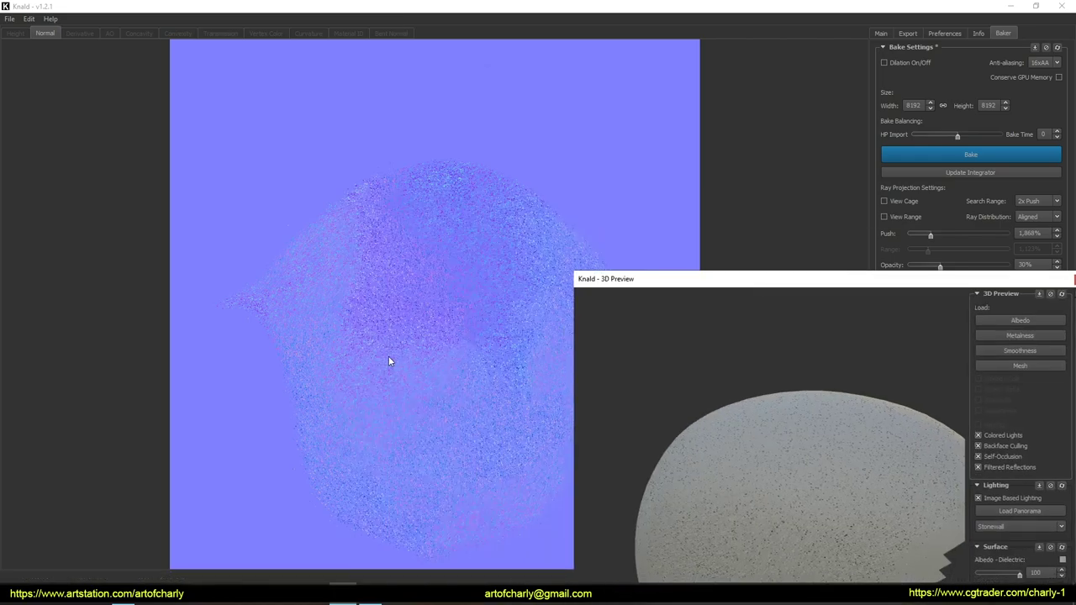
pyautogui.moveTo(689, 278); pyautogui.dragTo(330, 101)
# Step: Export the baked normal map as an 8-bit TGA into E:/DESCTOP/bake_mesh
pyautogui.click(908, 34)
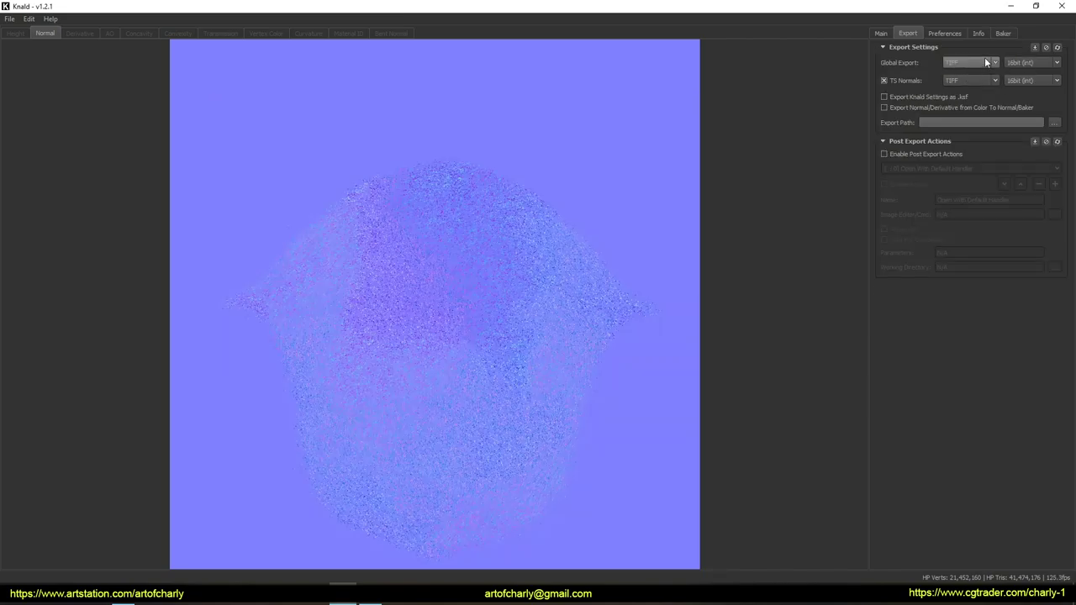
pyautogui.click(987, 62)
pyautogui.click(963, 94)
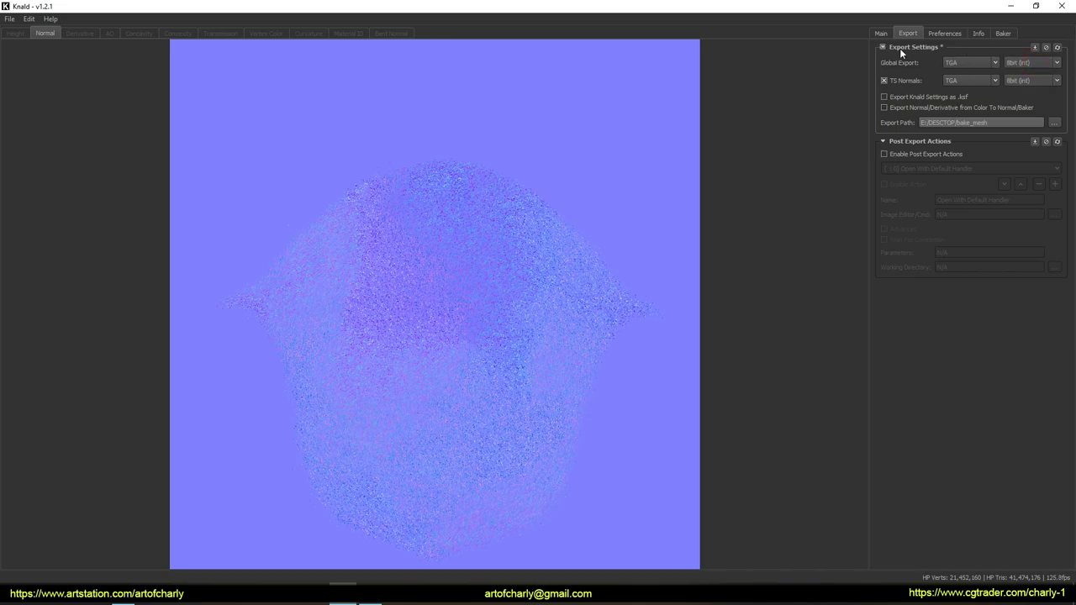
pyautogui.click(882, 34)
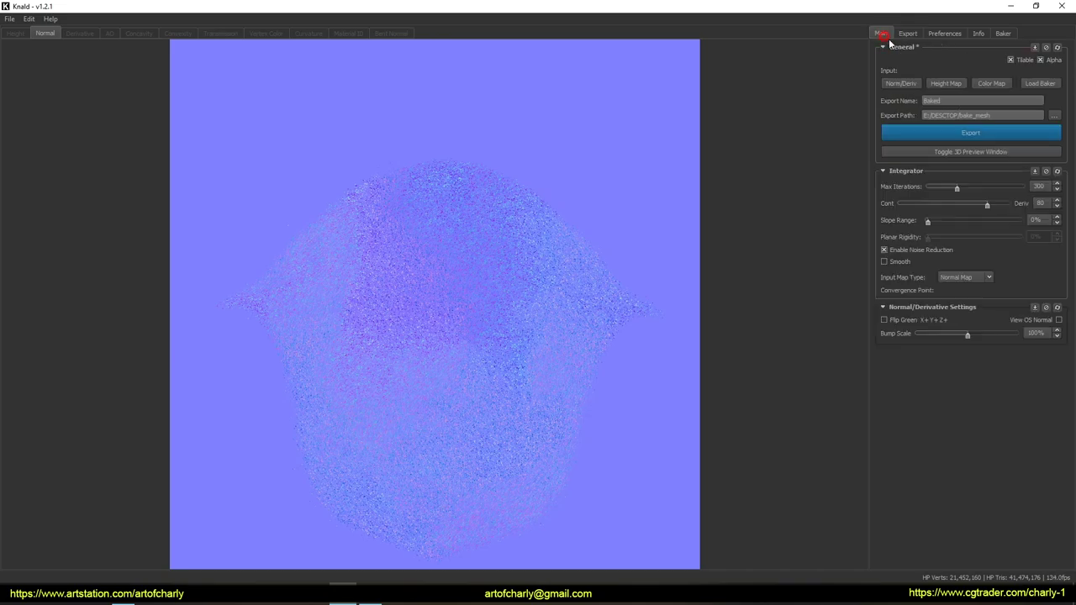
pyautogui.click(969, 136)
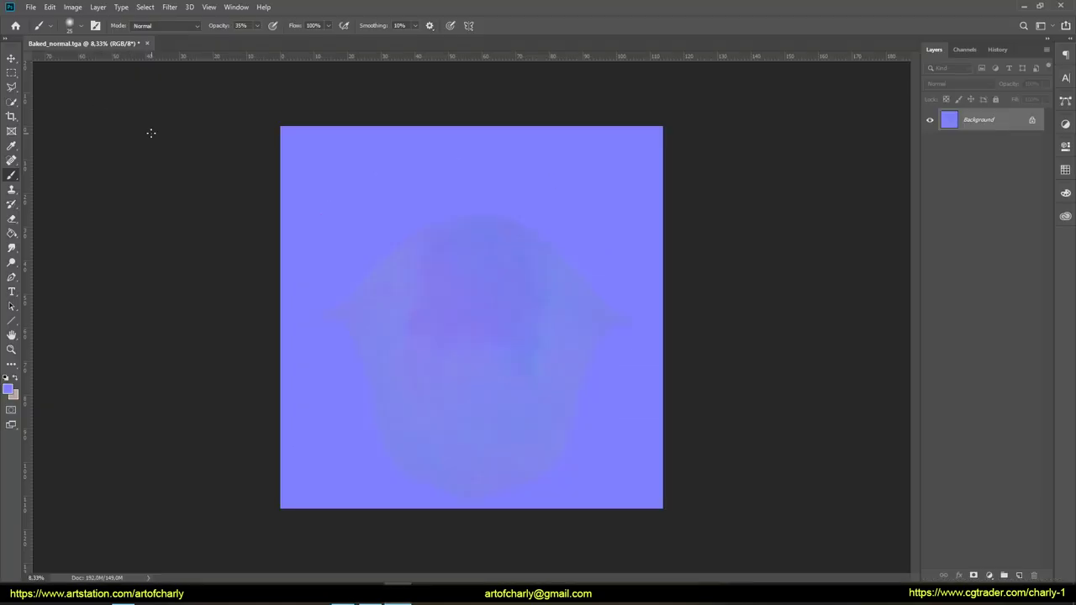
# Step: In Photoshop, resize Baked_normal.tga to 4096 x 4096 pixels
pyautogui.click(74, 7)
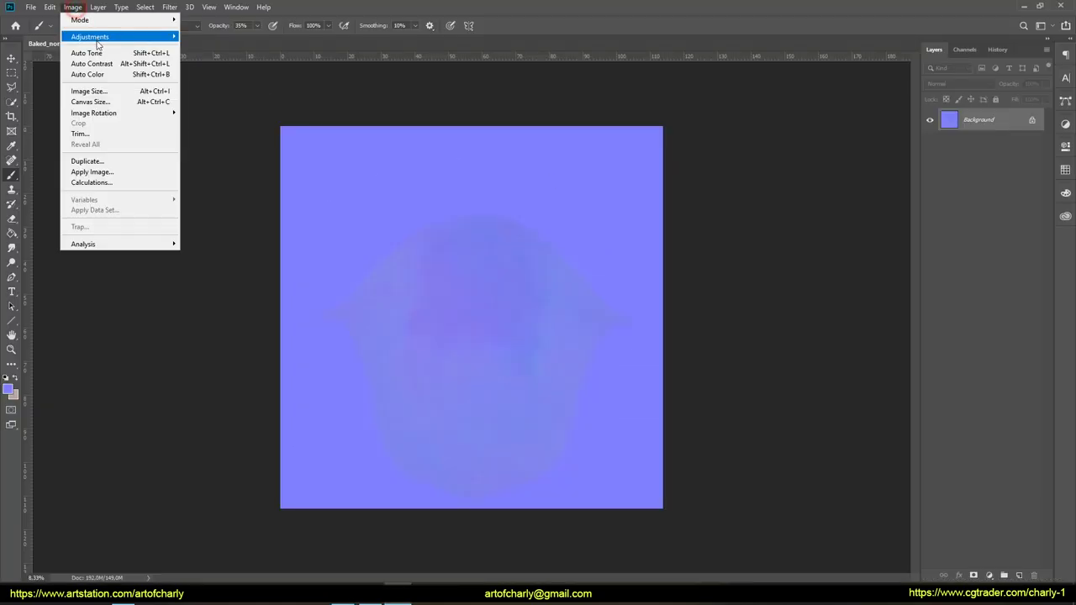
pyautogui.click(89, 92)
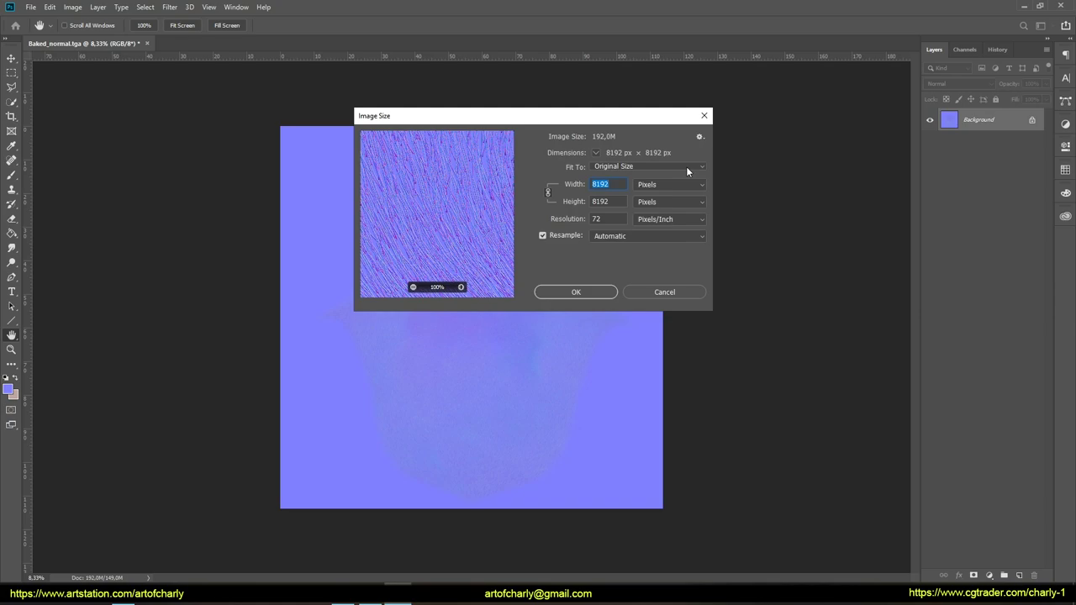
pyautogui.write('4096')
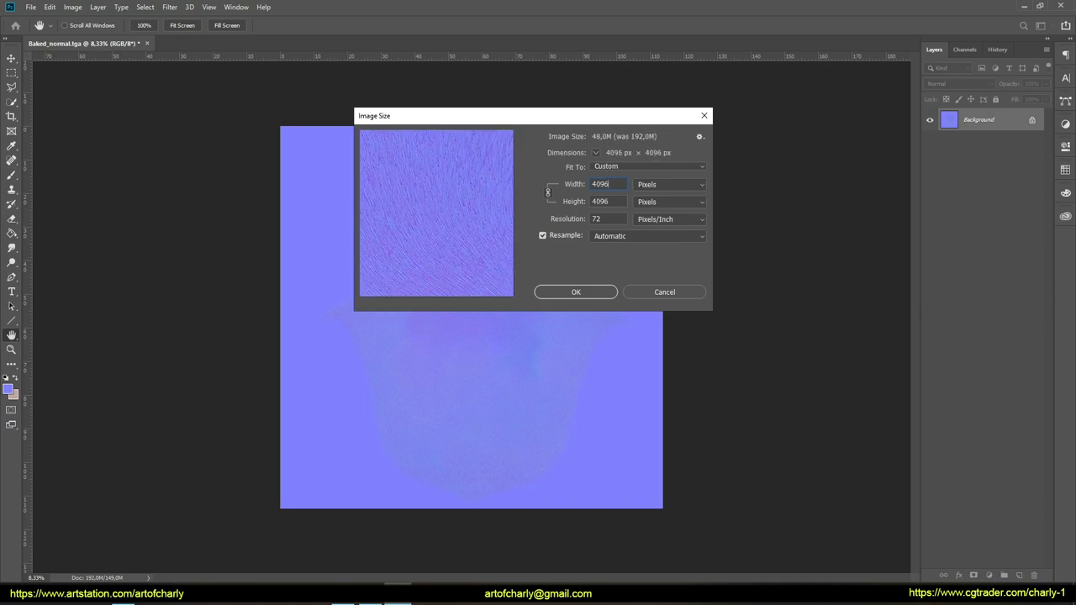
pyautogui.click(577, 292)
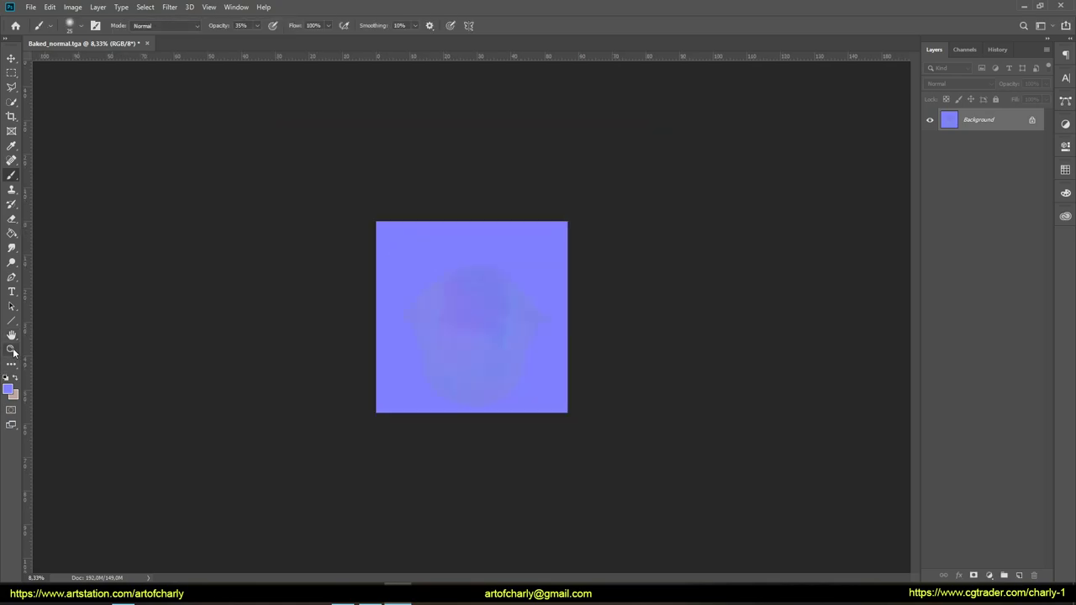
# Step: Examine the hair strand detail across the resized normal map at 100% and at a slightly smaller magnification
pyautogui.click(298, 25)
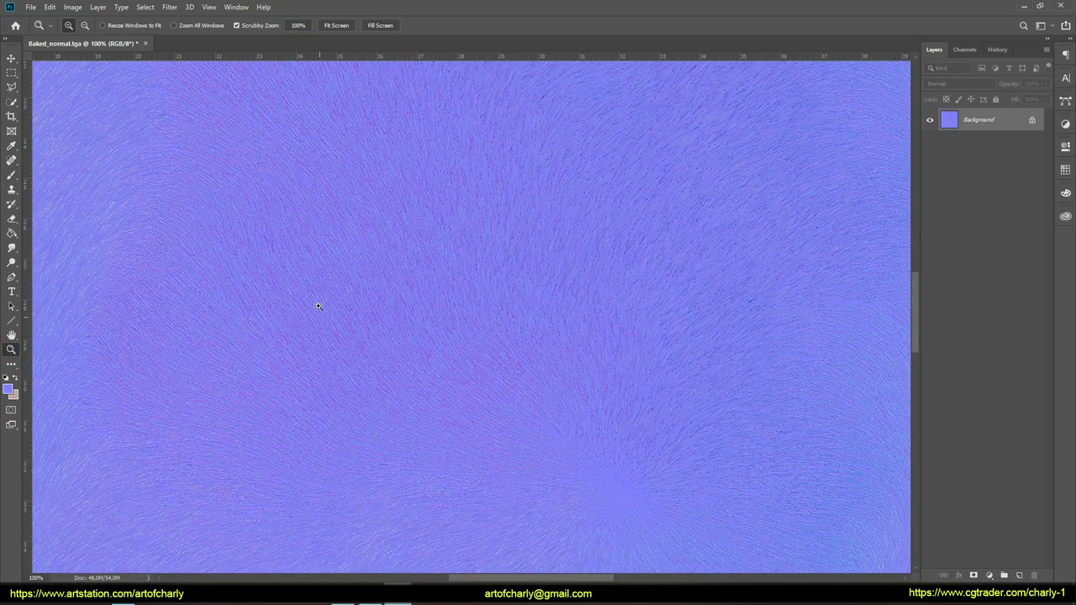
pyautogui.moveTo(320, 293); pyautogui.dragTo(318, 265)
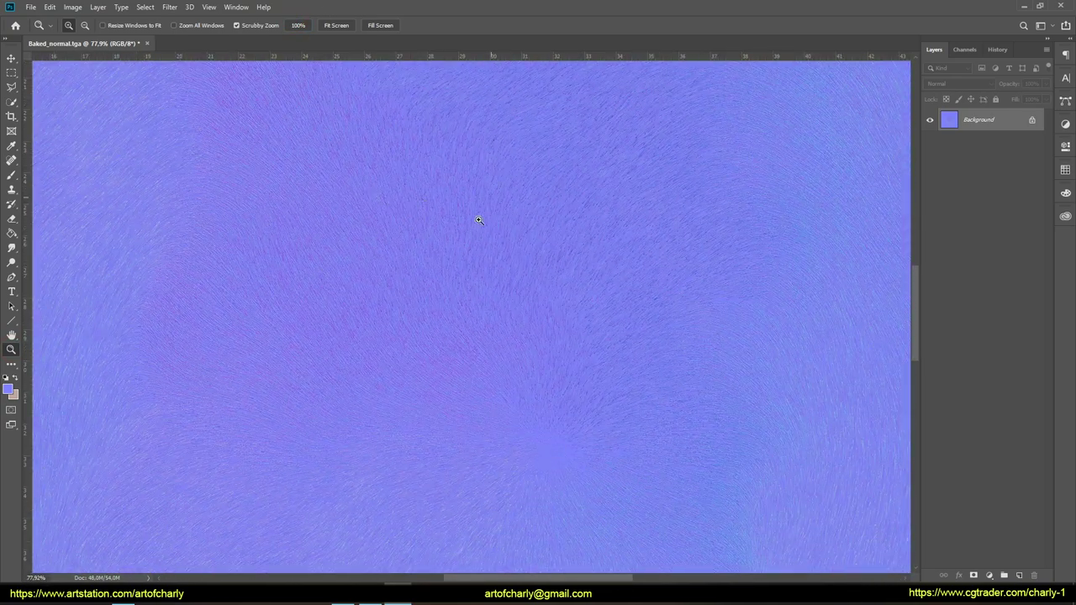
pyautogui.scroll(5, 485, 377)
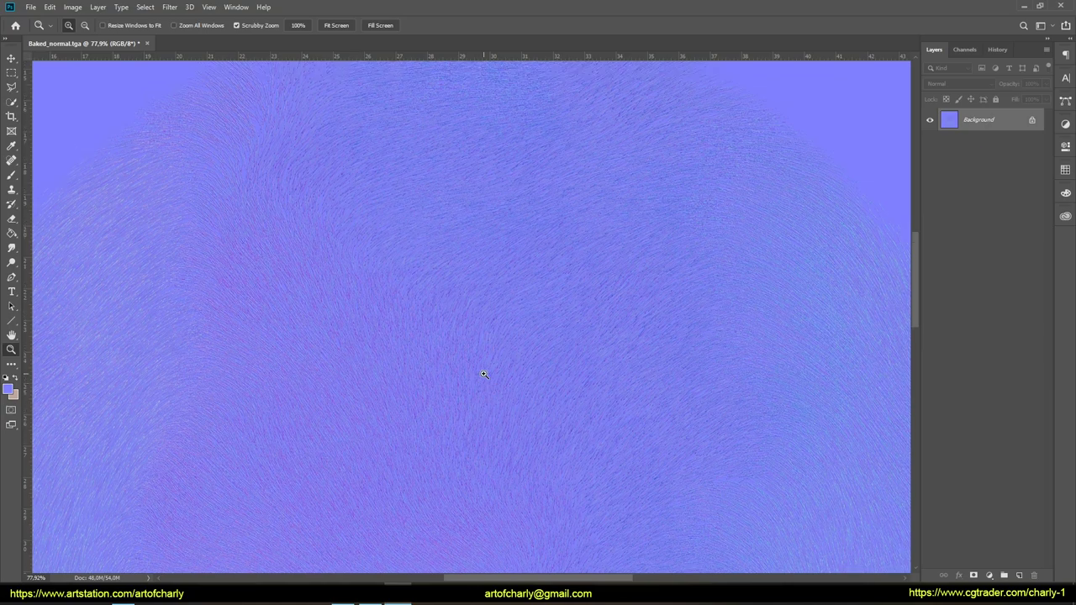
pyautogui.scroll(-5, 484, 374)
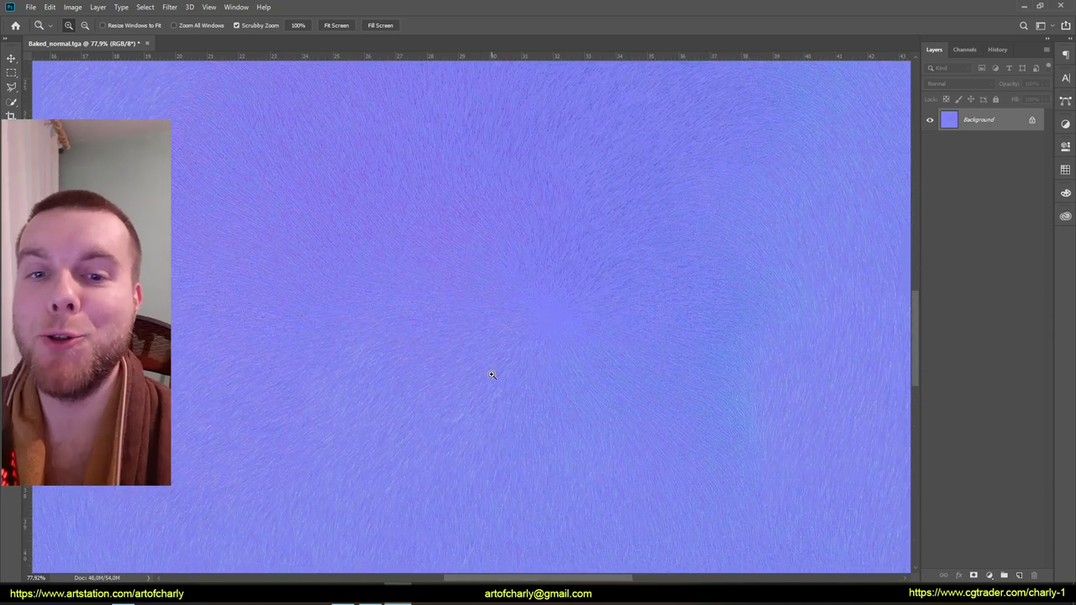
pyautogui.scroll(-4, 492, 375)
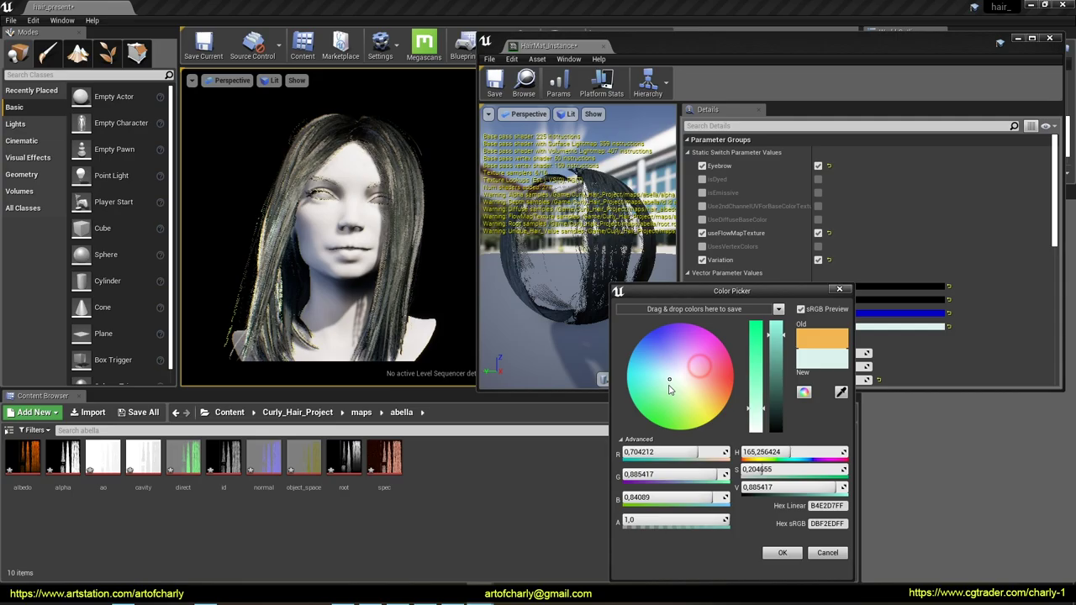
pyautogui.click(671, 338)
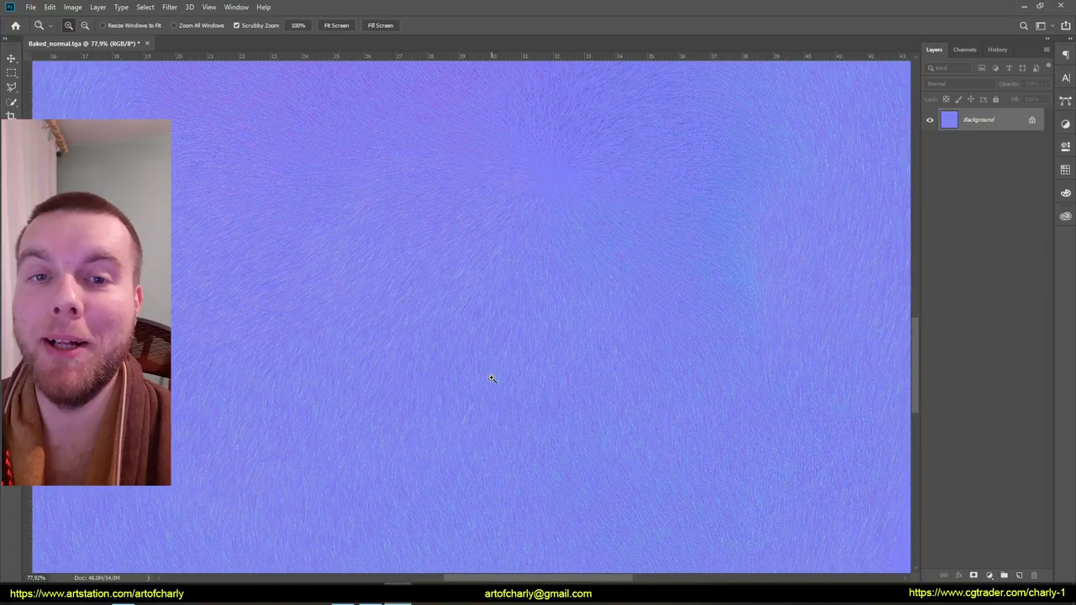